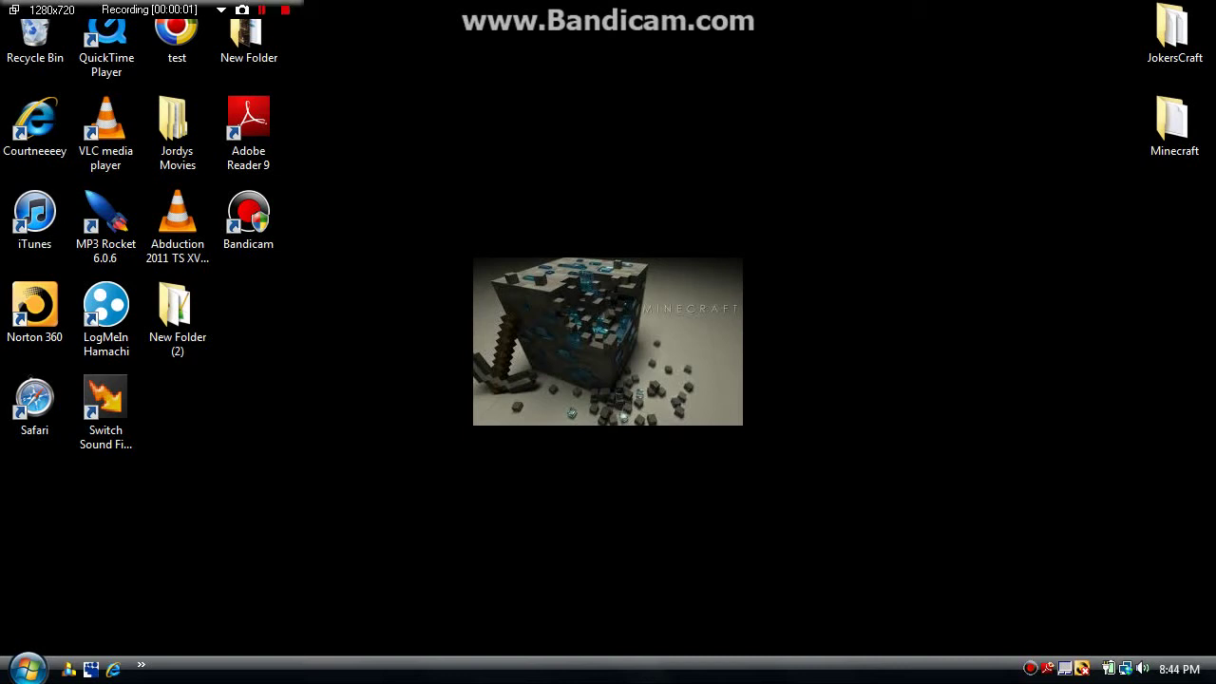
pyautogui.moveTo(342, 118); pyautogui.dragTo(863, 508)
pyautogui.moveTo(820, 138)
pyautogui.mouseDown()
pyautogui.moveTo(457, 532)
pyautogui.moveTo(367, 561)
pyautogui.mouseUp()
pyautogui.moveTo(393, 399); pyautogui.dragTo(825, 245)
# - Copy the first MediaFire link from the DL mod text file in the Minecraft folder and close that folder
pyautogui.doubleClick(1174, 122)
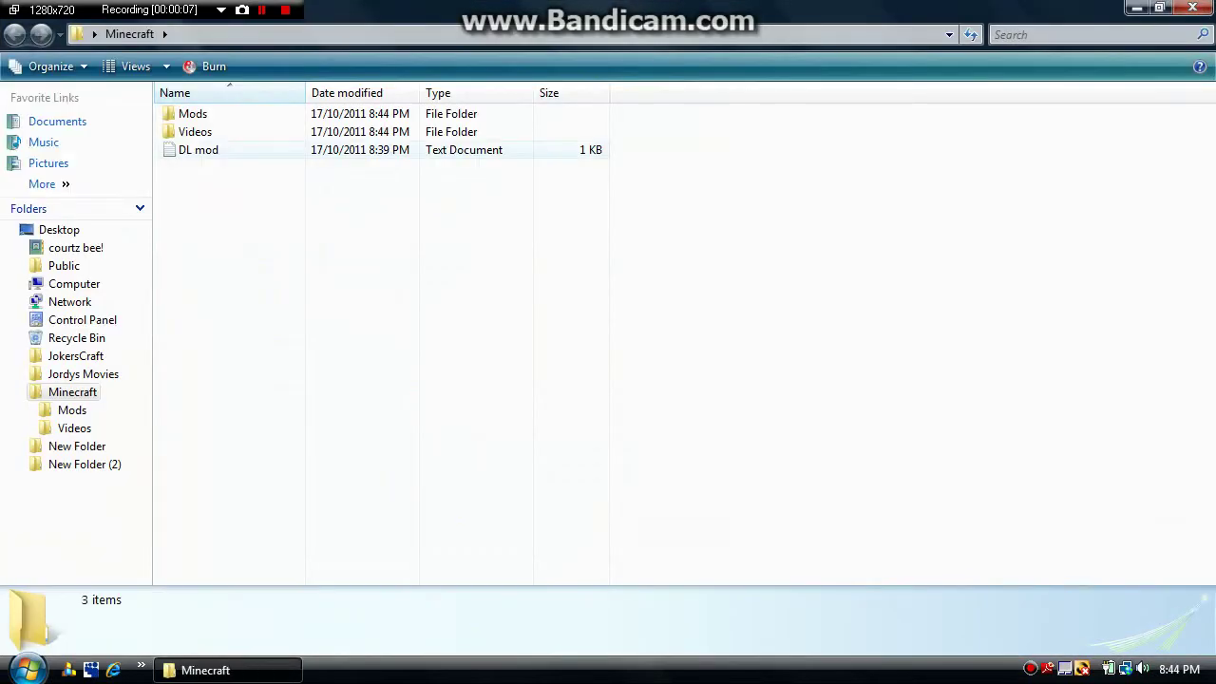
pyautogui.doubleClick(198, 150)
pyautogui.moveTo(893, 93); pyautogui.dragTo(651, 93)
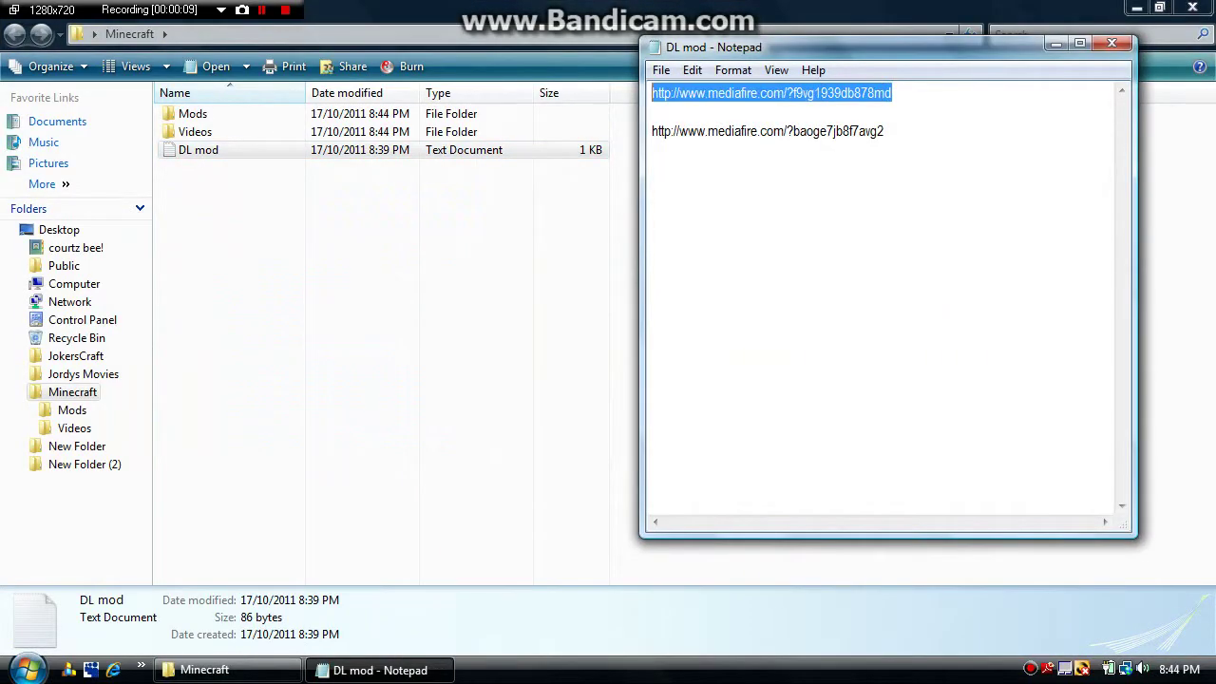
pyautogui.rightClick(762, 93)
pyautogui.click(803, 158)
pyautogui.click(1056, 44)
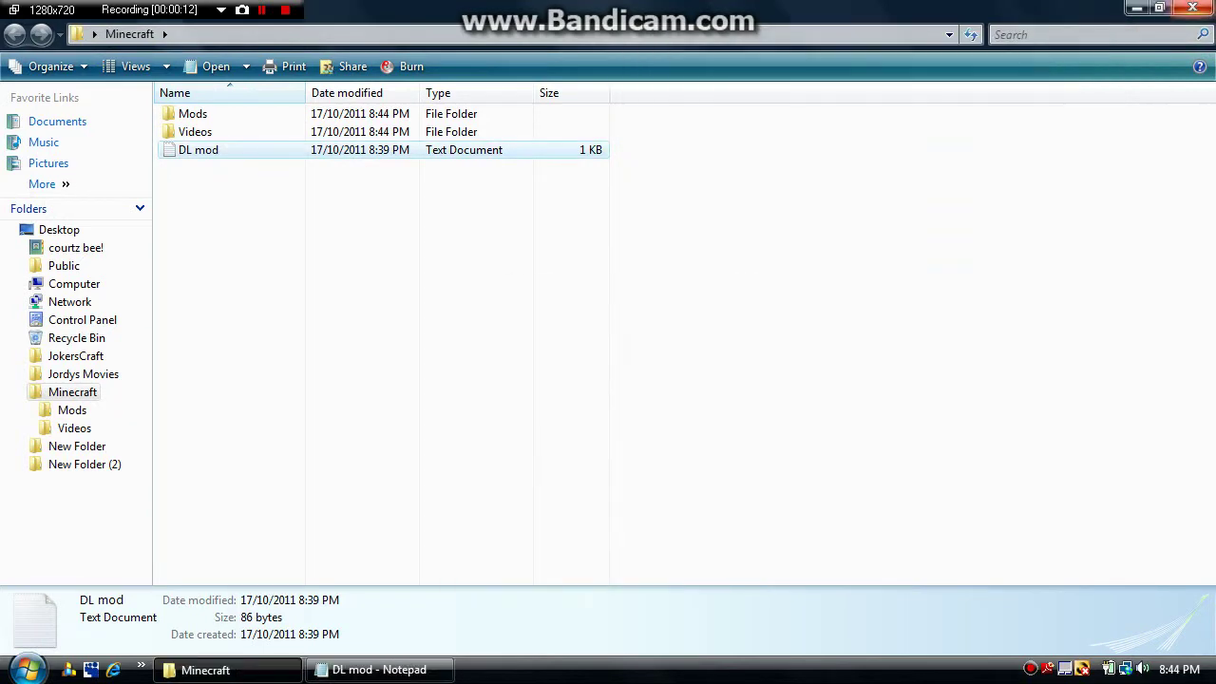
pyautogui.click(1192, 7)
# - Switch to Internet Explorer, start from the home page, and load the copied MediaFire link
pyautogui.click(114, 670)
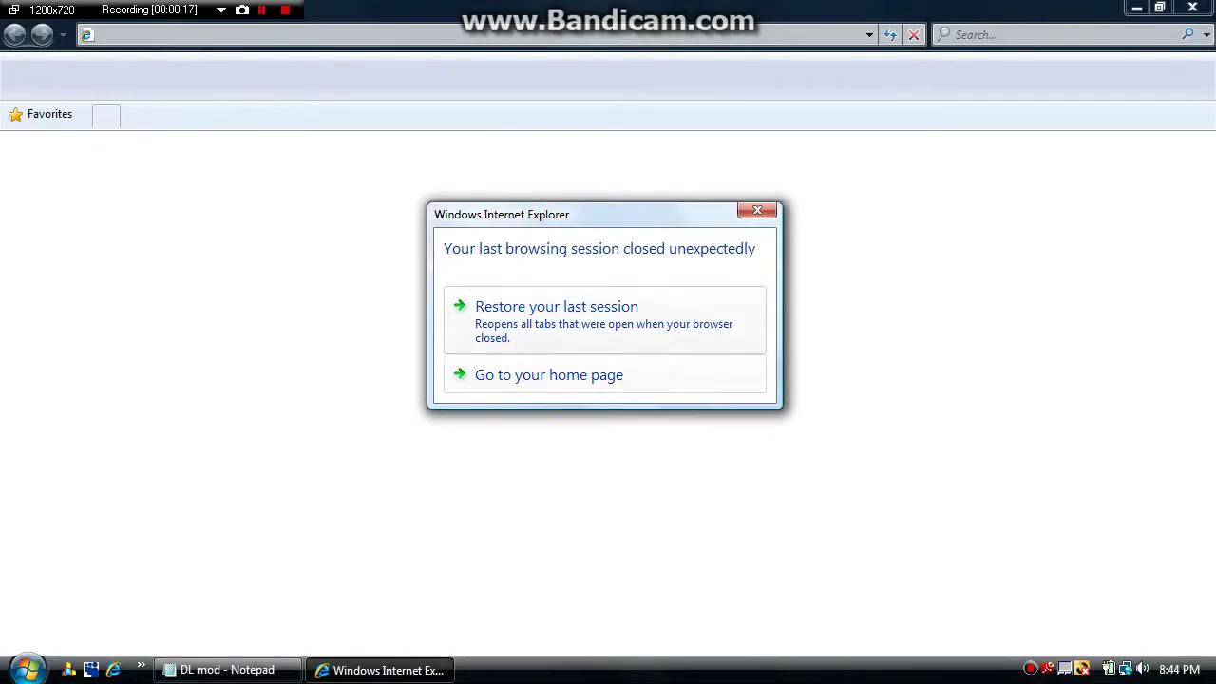
pyautogui.click(549, 375)
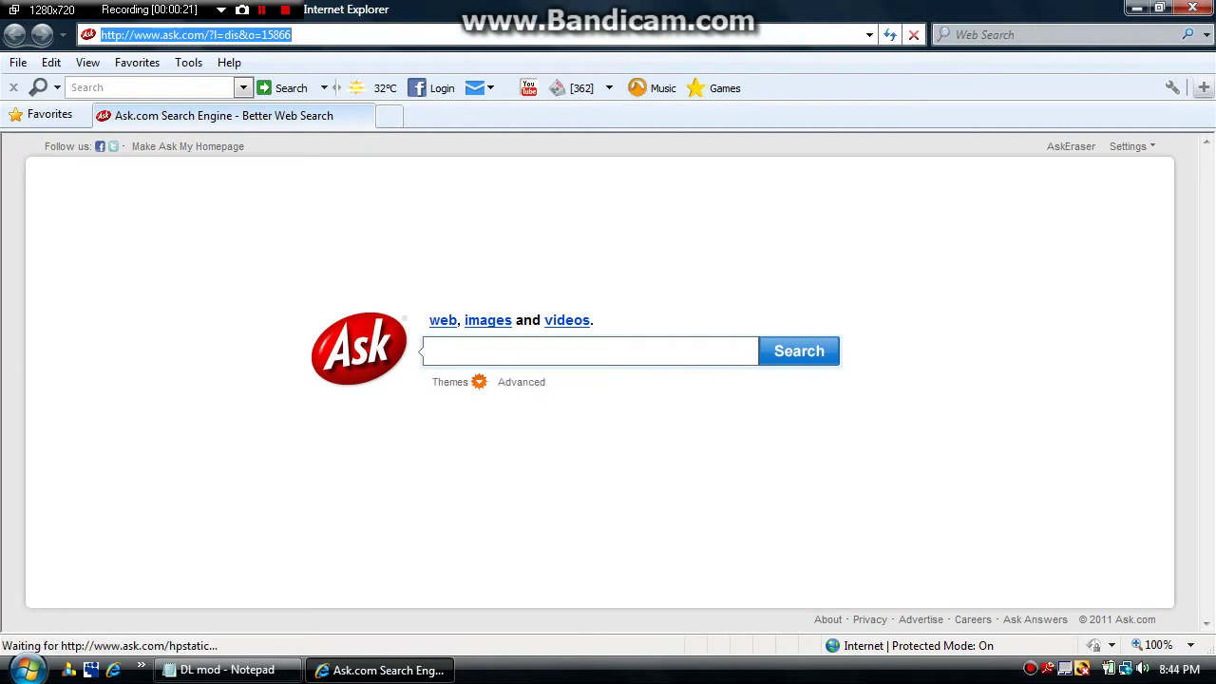
pyautogui.hotkey('ctrl', 'v')
pyautogui.press('Return')
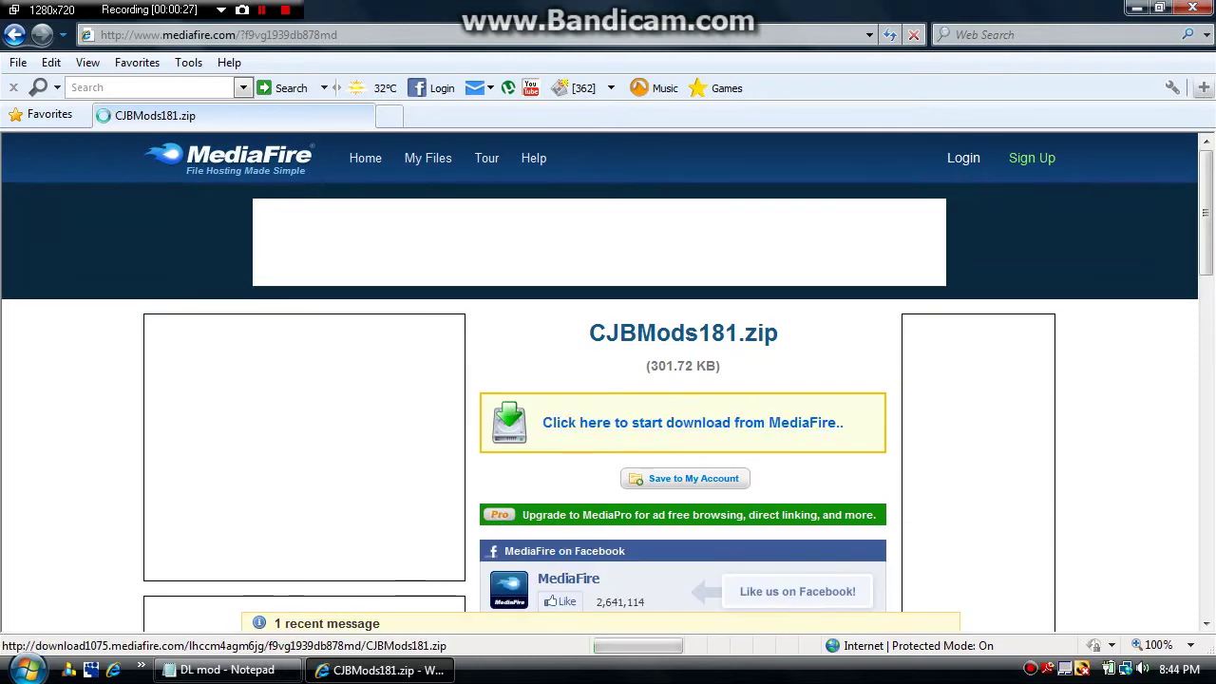
# - Download CJBMods181.zip into the Mods folder inside Minecraft and close the browser
pyautogui.click(693, 423)
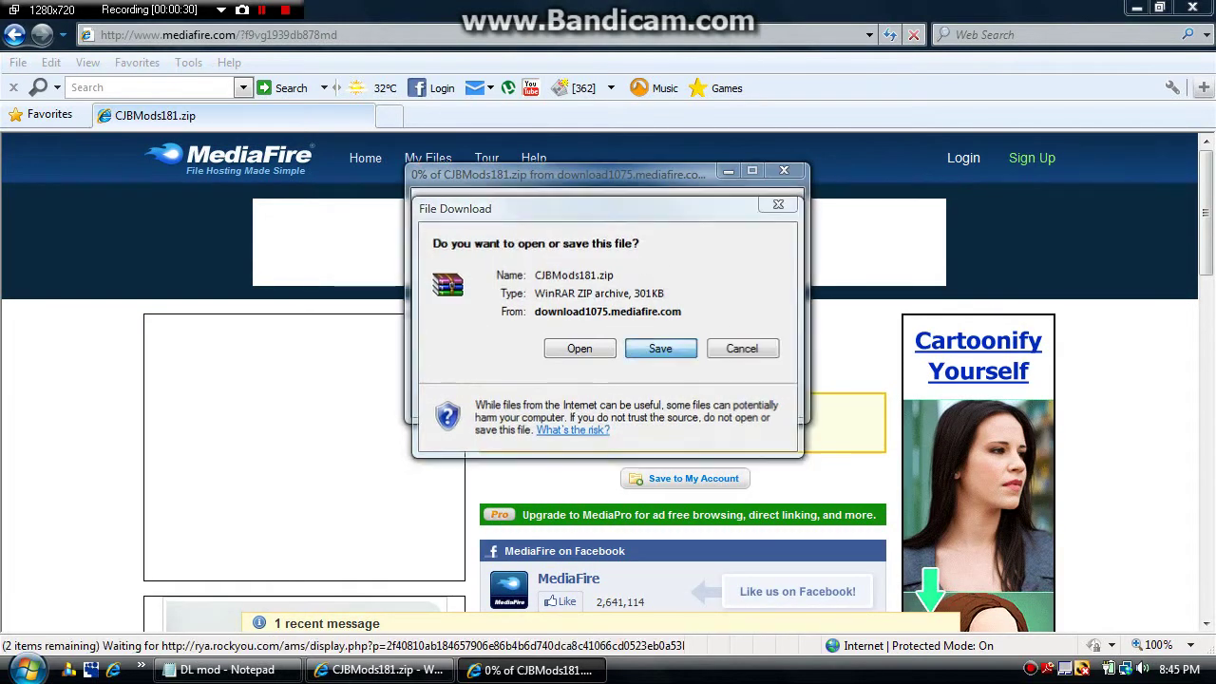
pyautogui.press('Return')
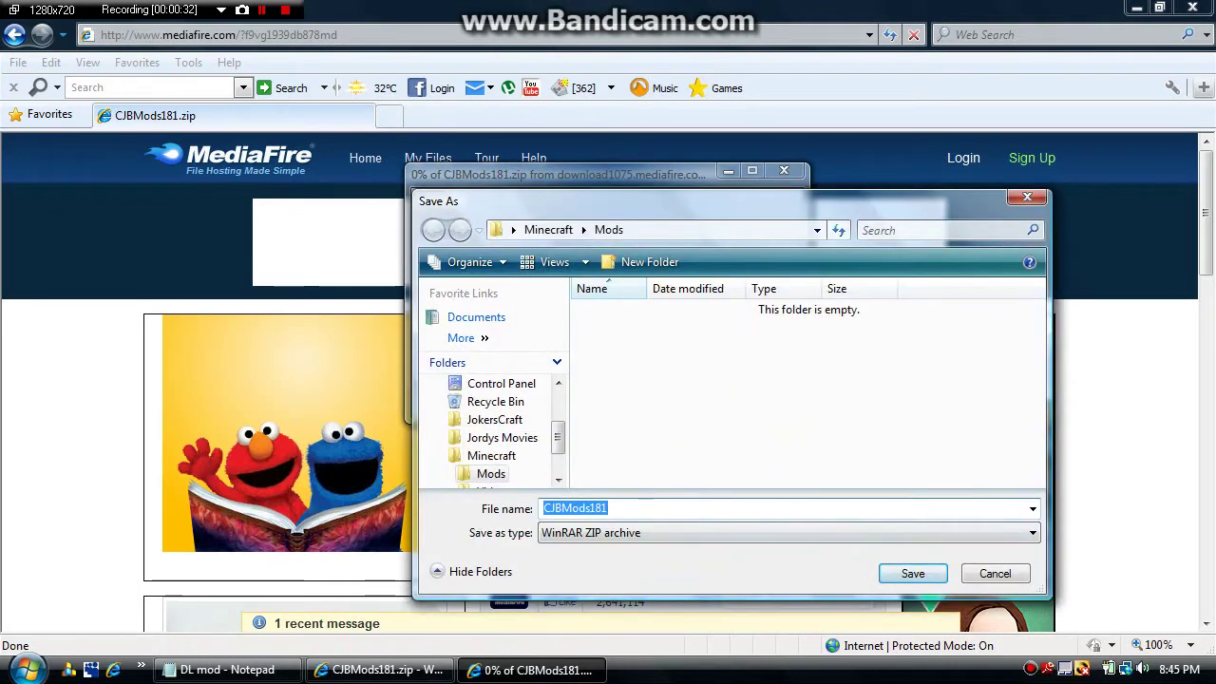
pyautogui.press('Return')
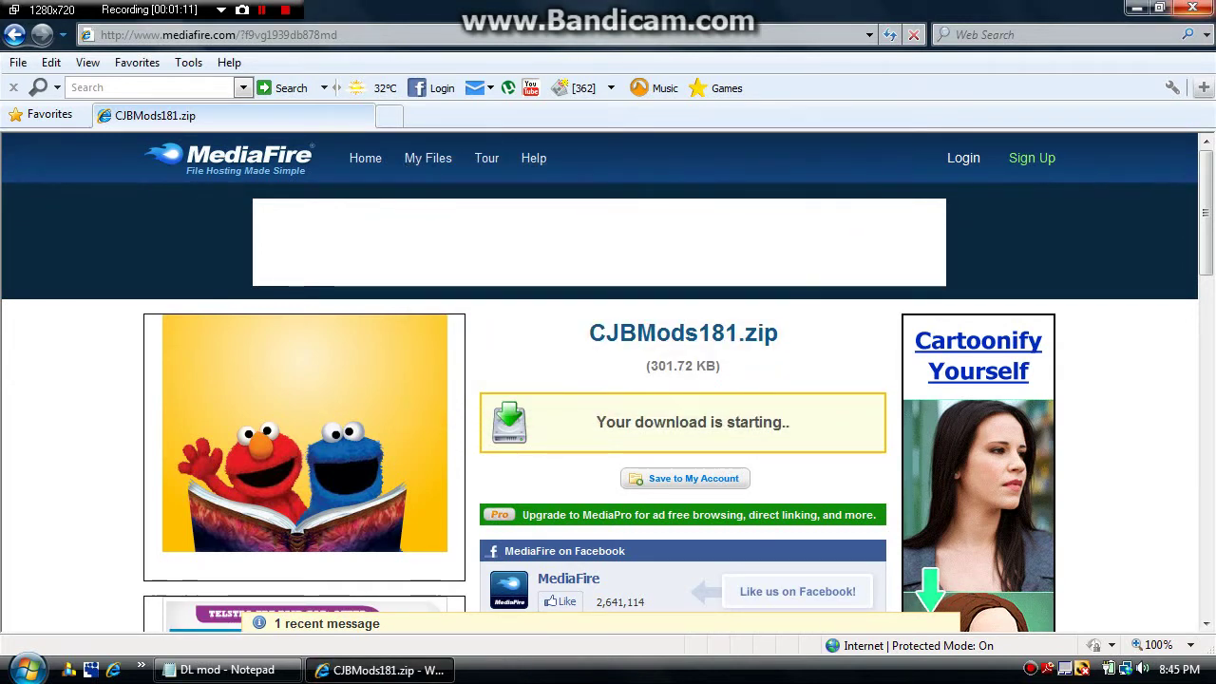
pyautogui.click(1192, 7)
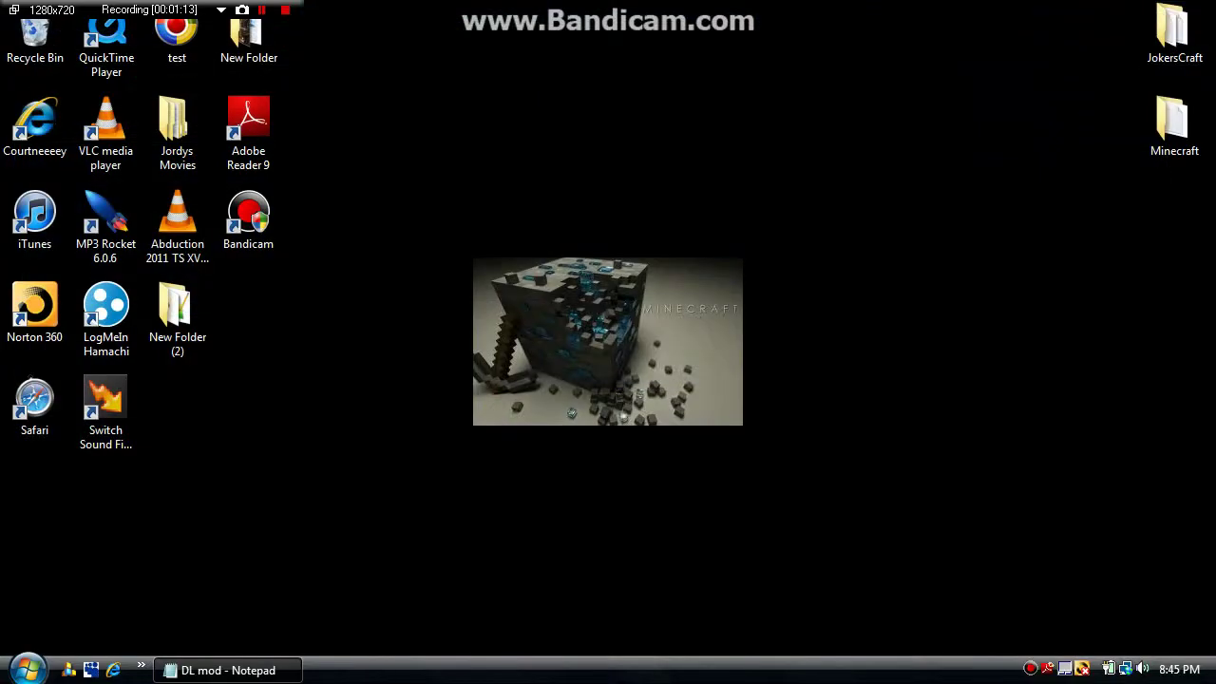
# - Copy the second MediaFire link from the DL mod text file and close the file
pyautogui.click(275, 670)
pyautogui.moveTo(886, 132); pyautogui.dragTo(652, 132)
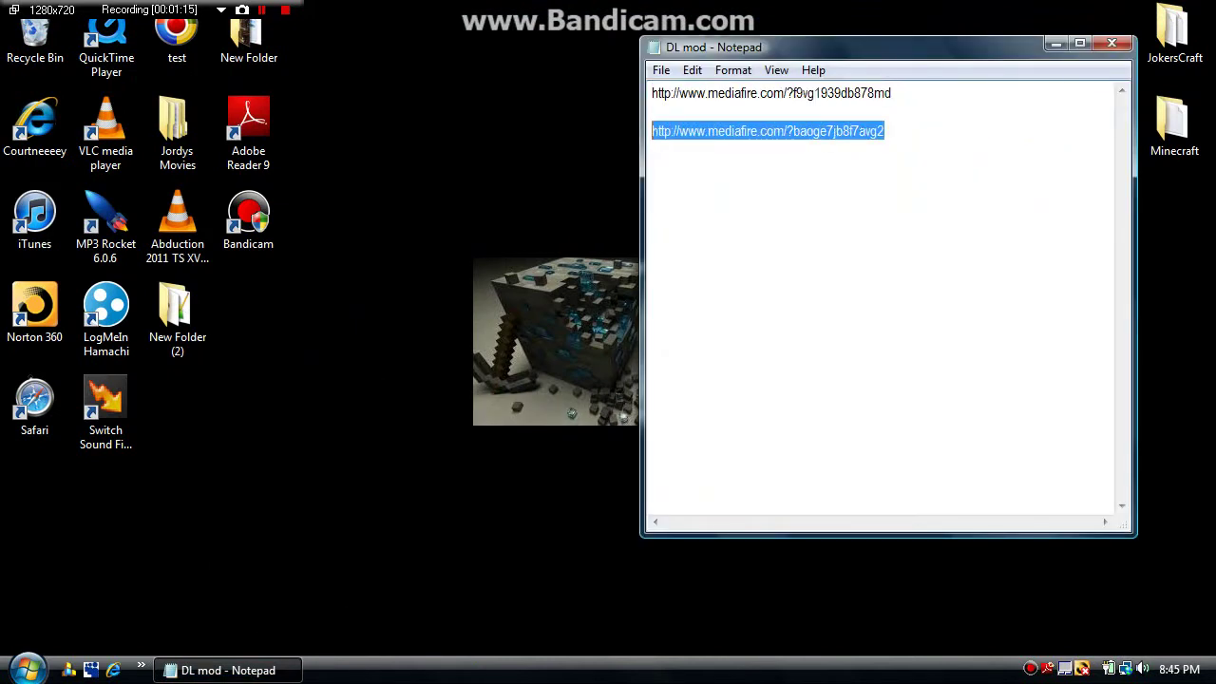
pyautogui.rightClick(710, 128)
pyautogui.click(760, 193)
pyautogui.click(1112, 43)
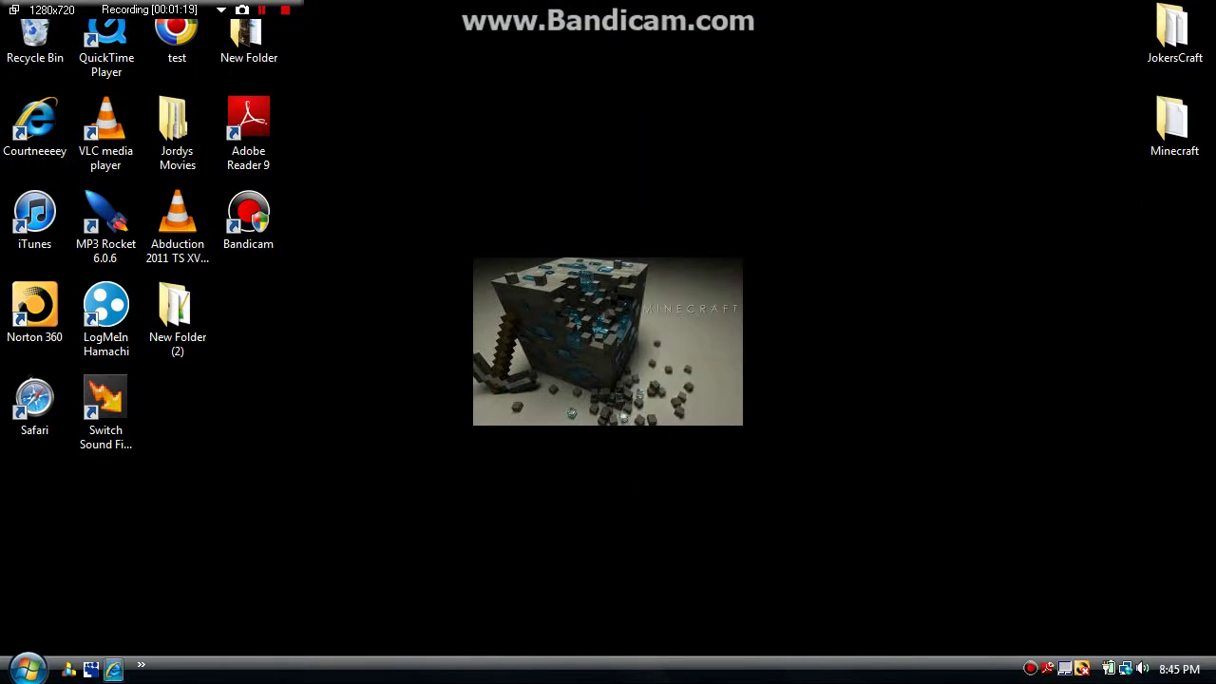
# - Switch to Internet Explorer and load the copied second MediaFire link
pyautogui.click(113, 670)
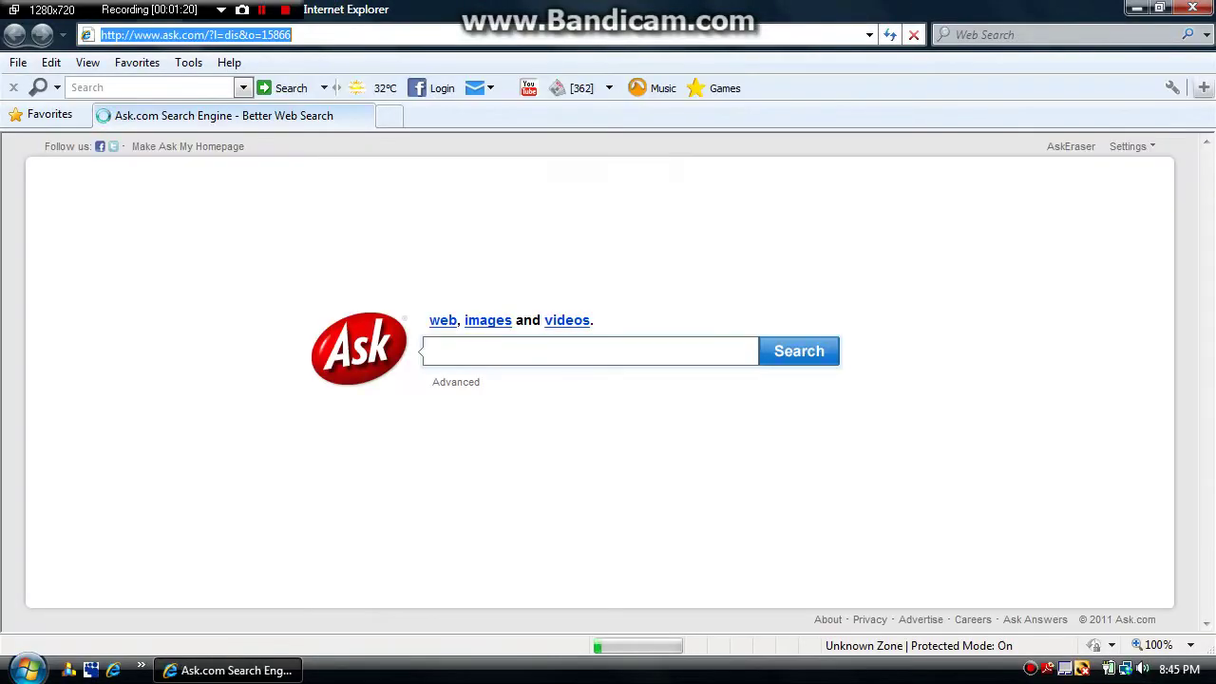
pyautogui.rightClick(489, 36)
pyautogui.click(542, 121)
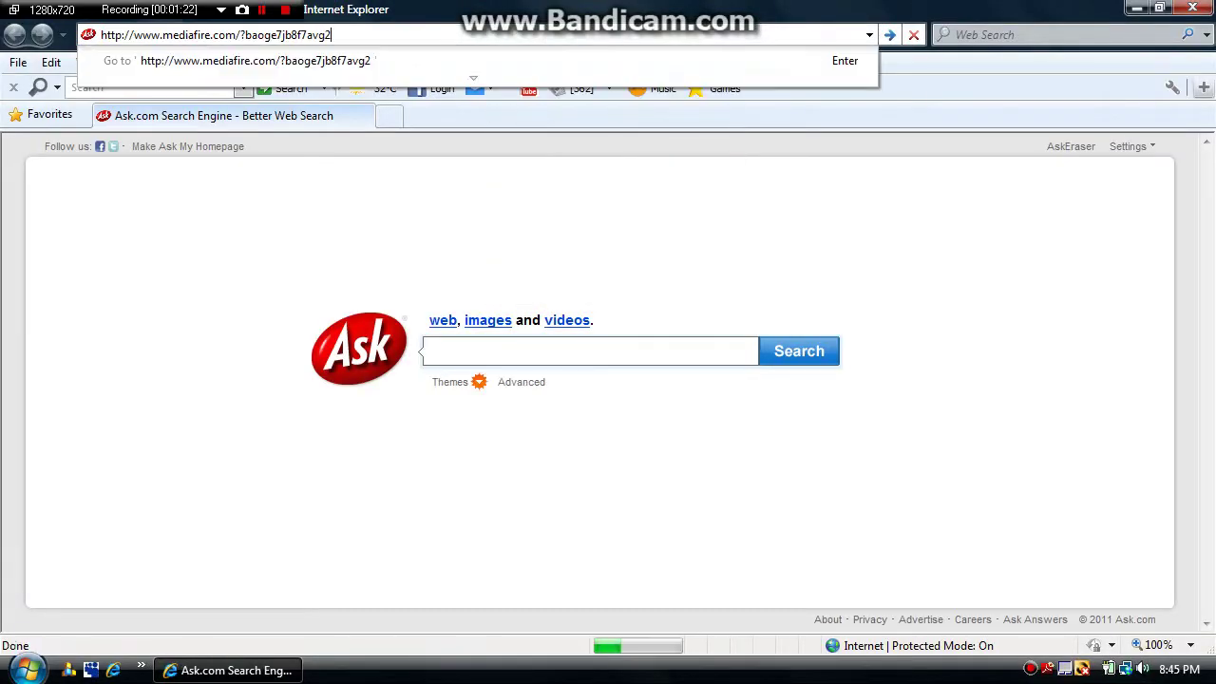
pyautogui.press('Return')
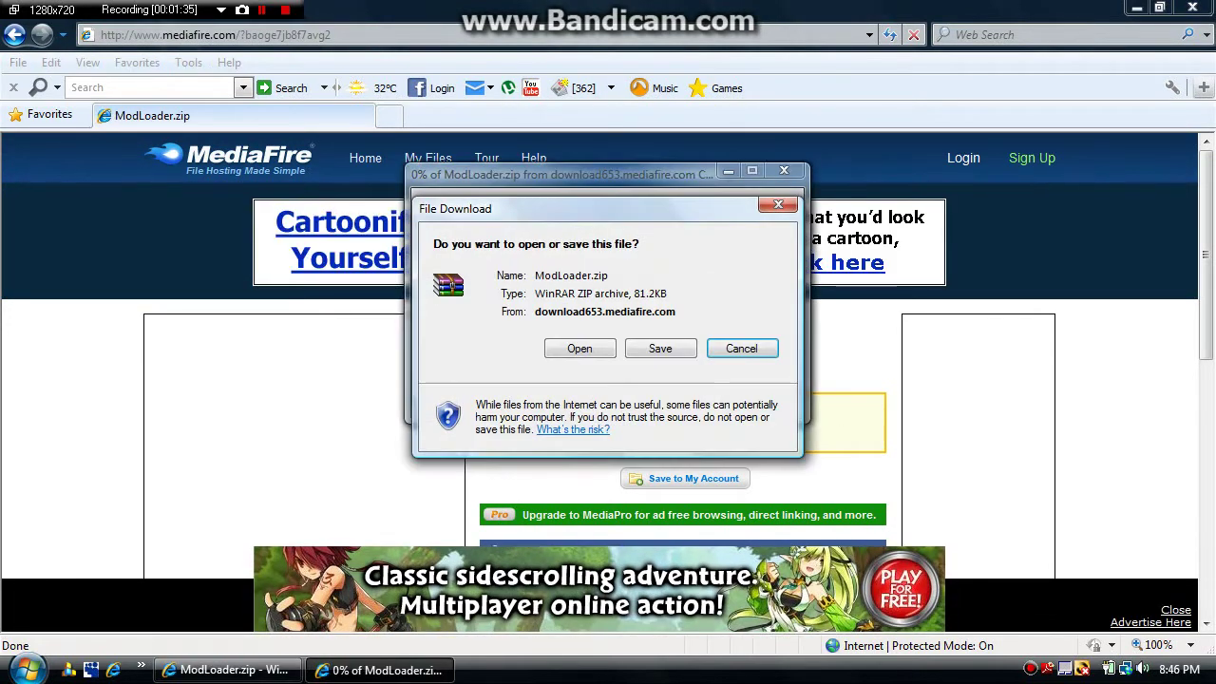
# - Dismiss the banner advertisement, save ModLoader.zip into the Mods folder, and close the browser
pyautogui.click(1176, 610)
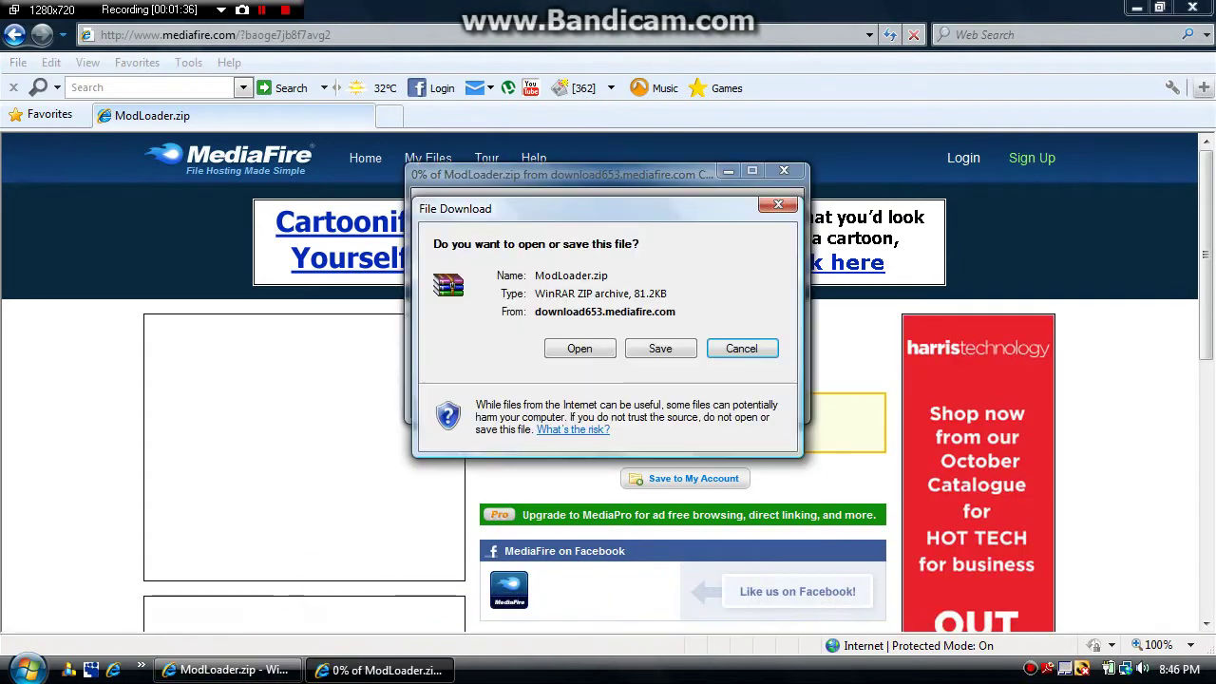
pyautogui.click(661, 349)
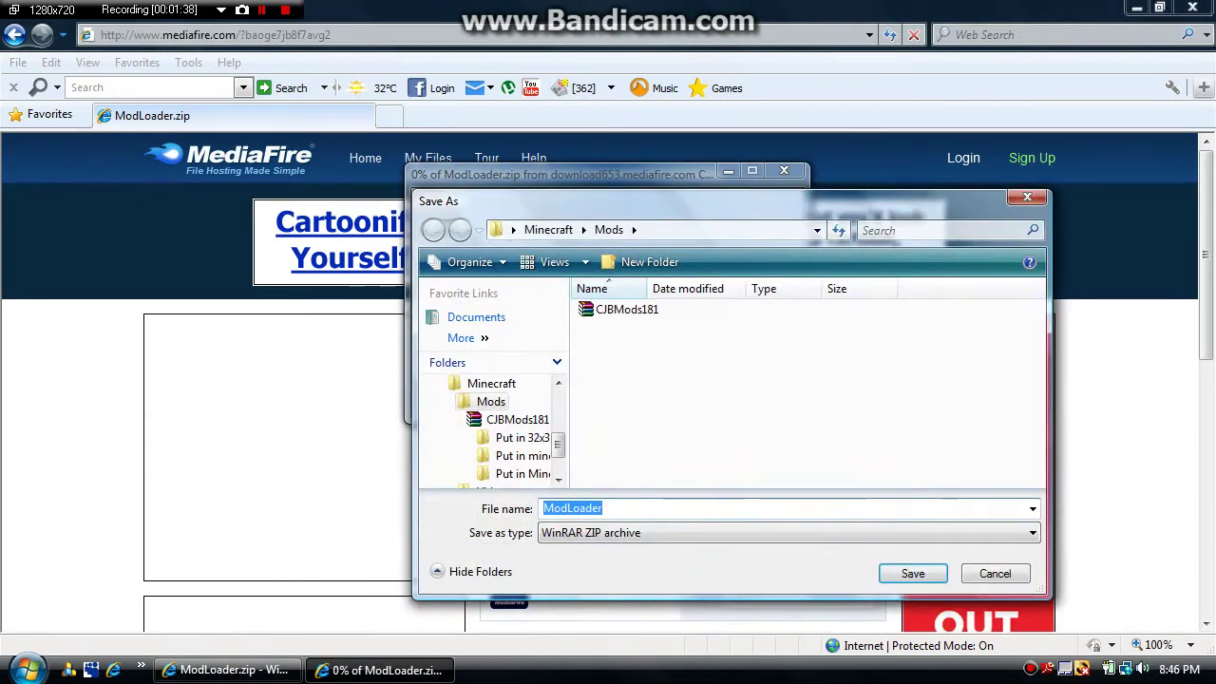
pyautogui.press('Return')
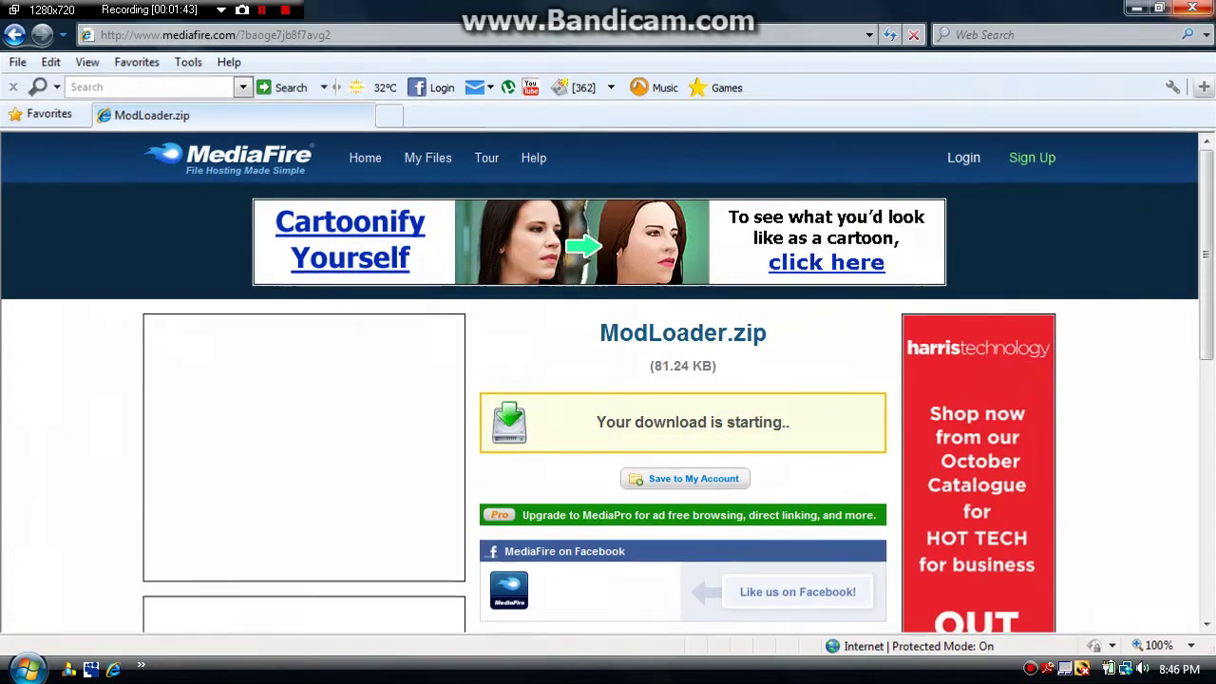
pyautogui.click(1194, 8)
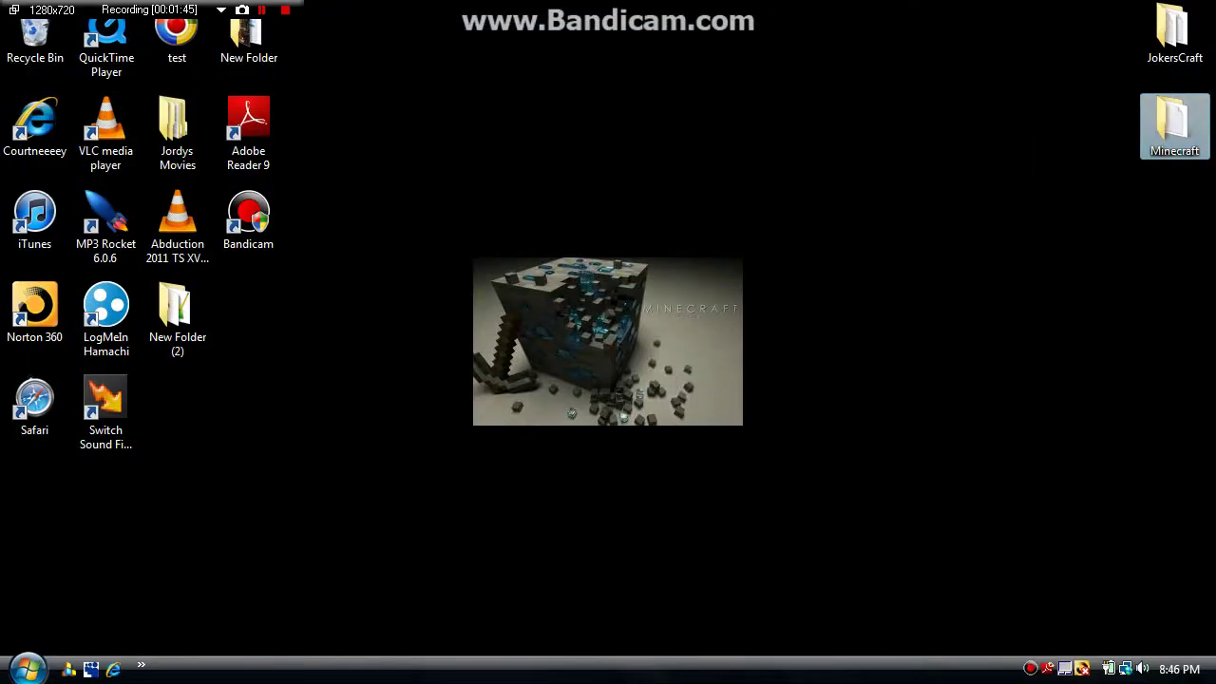
# - Extract the CJBMods181 and ModLoader archives directly into the Mods folder
pyautogui.doubleClick(1175, 124)
pyautogui.doubleClick(193, 114)
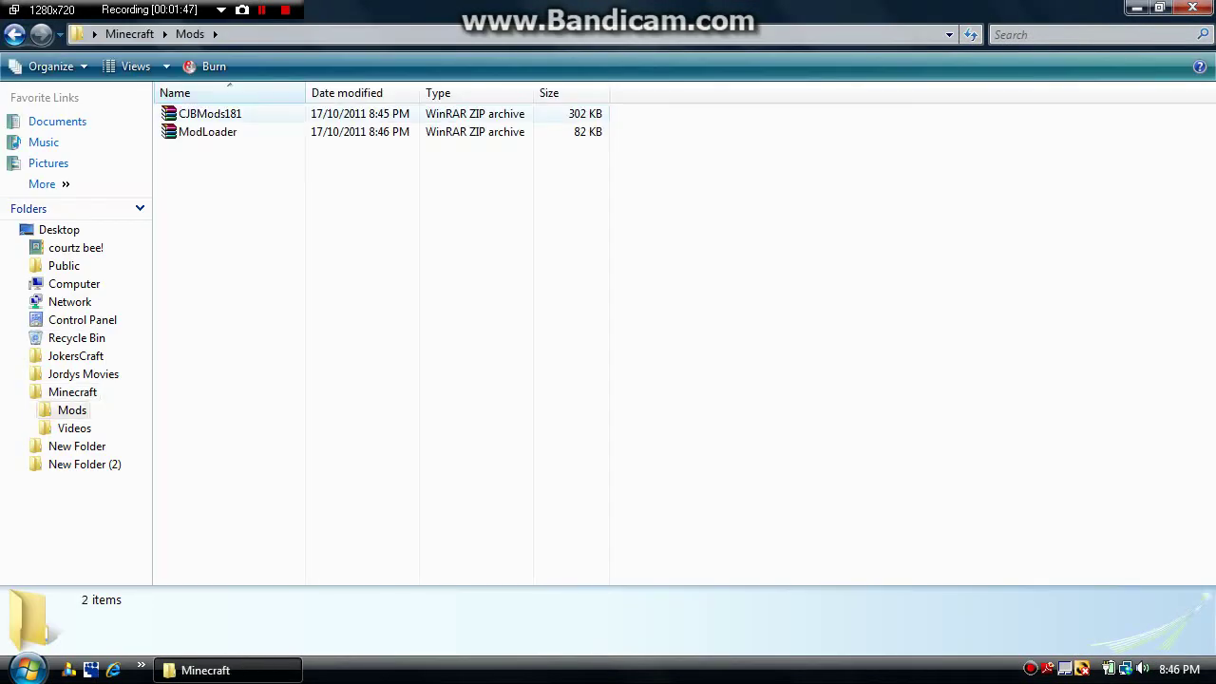
pyautogui.doubleClick(238, 131)
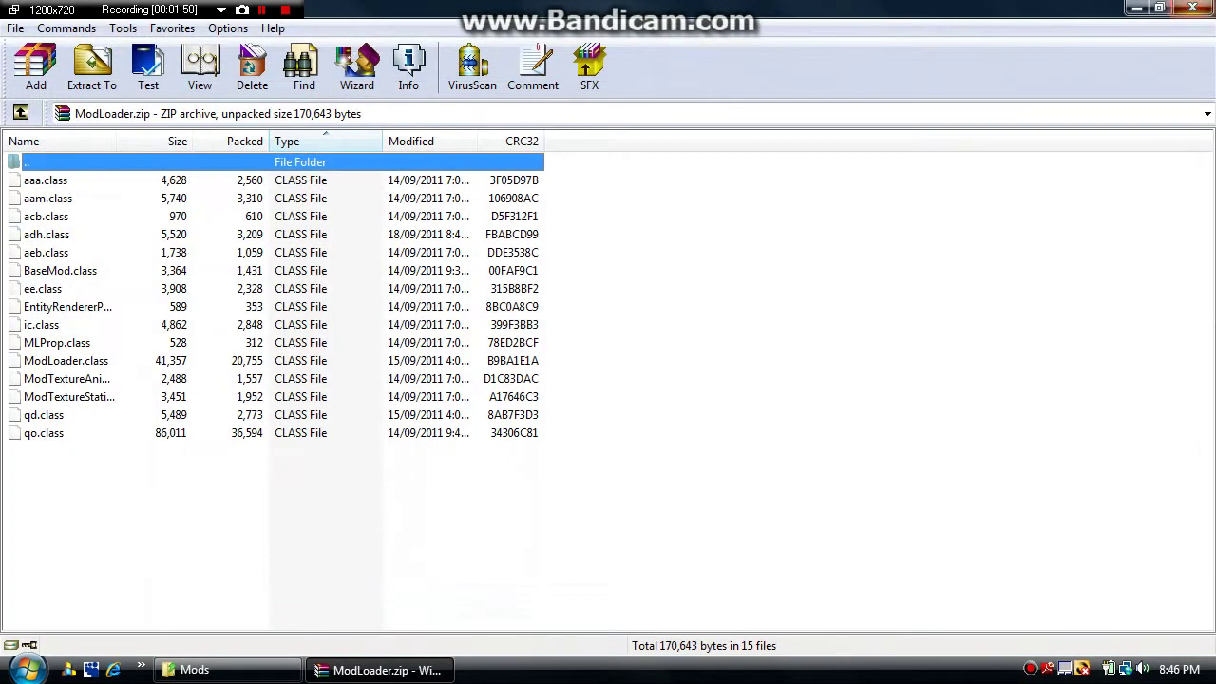
pyautogui.click(1192, 8)
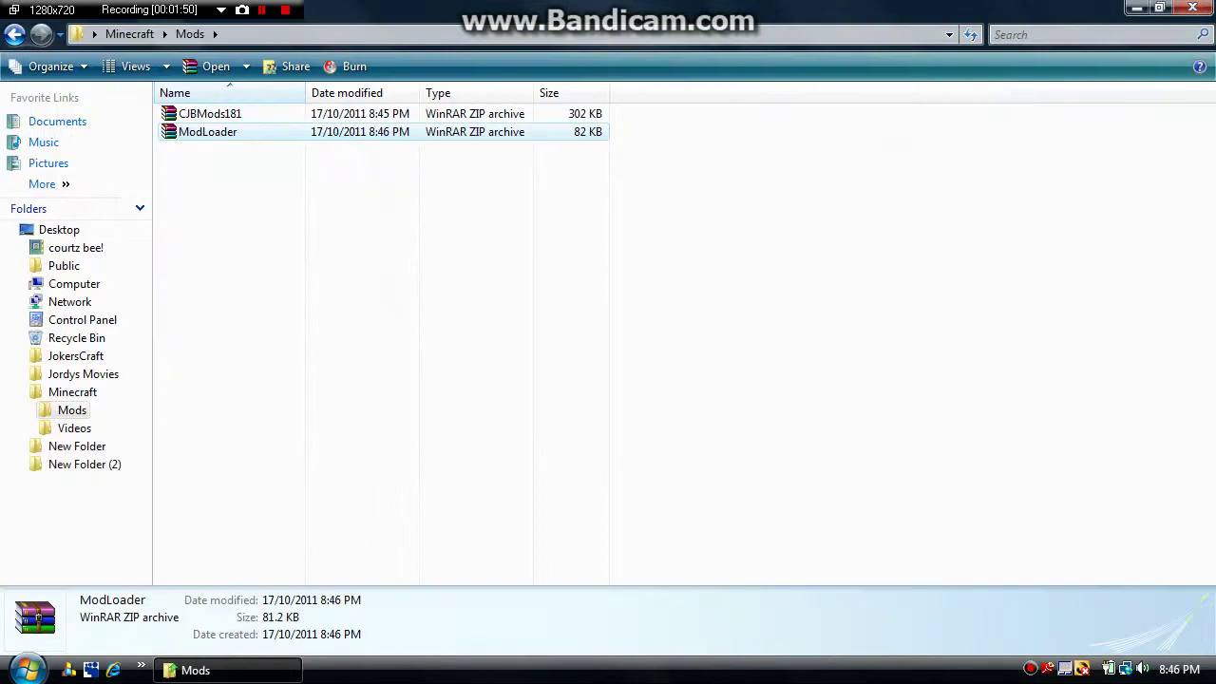
pyautogui.moveTo(237, 133); pyautogui.dragTo(238, 111)
pyautogui.rightClick(237, 112)
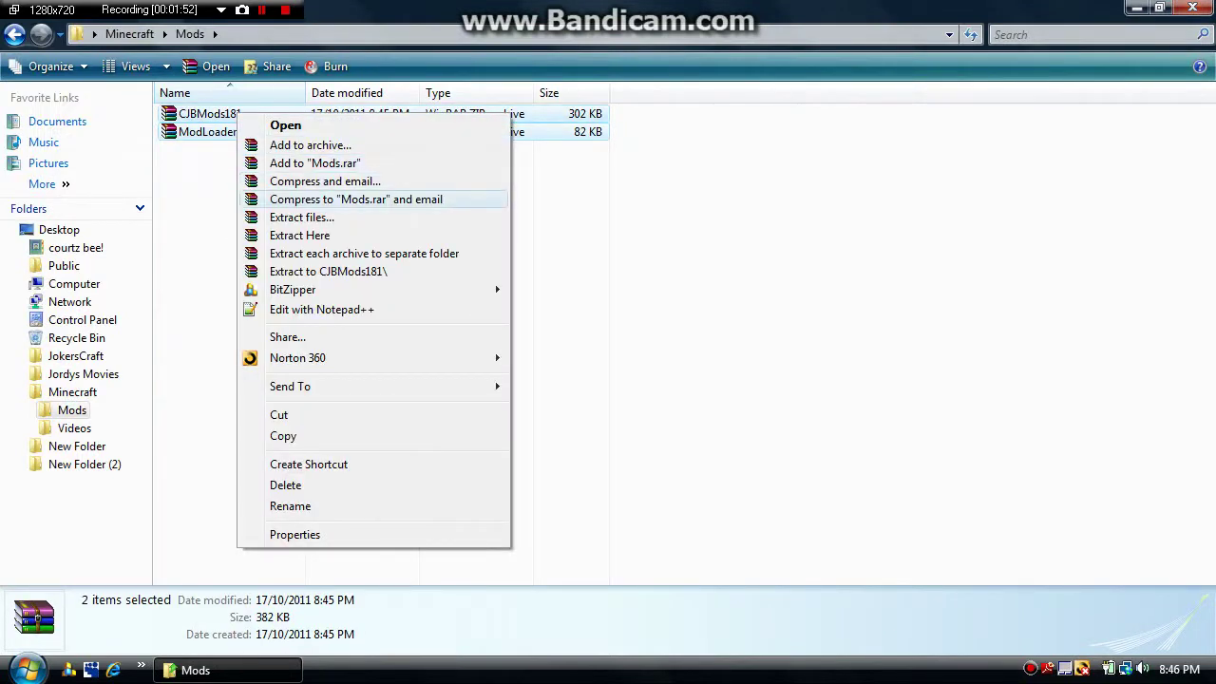
pyautogui.click(299, 235)
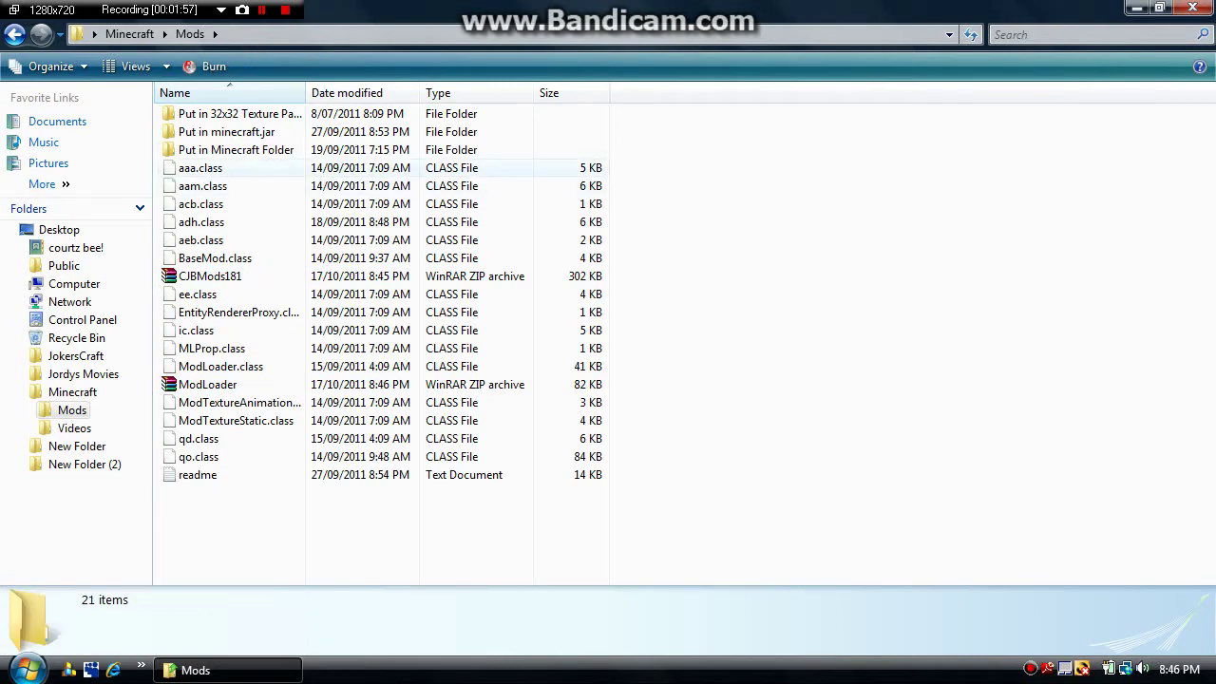
# - Sort the Mods folder by type in descending order and select the extracted class files
pyautogui.click(475, 92)
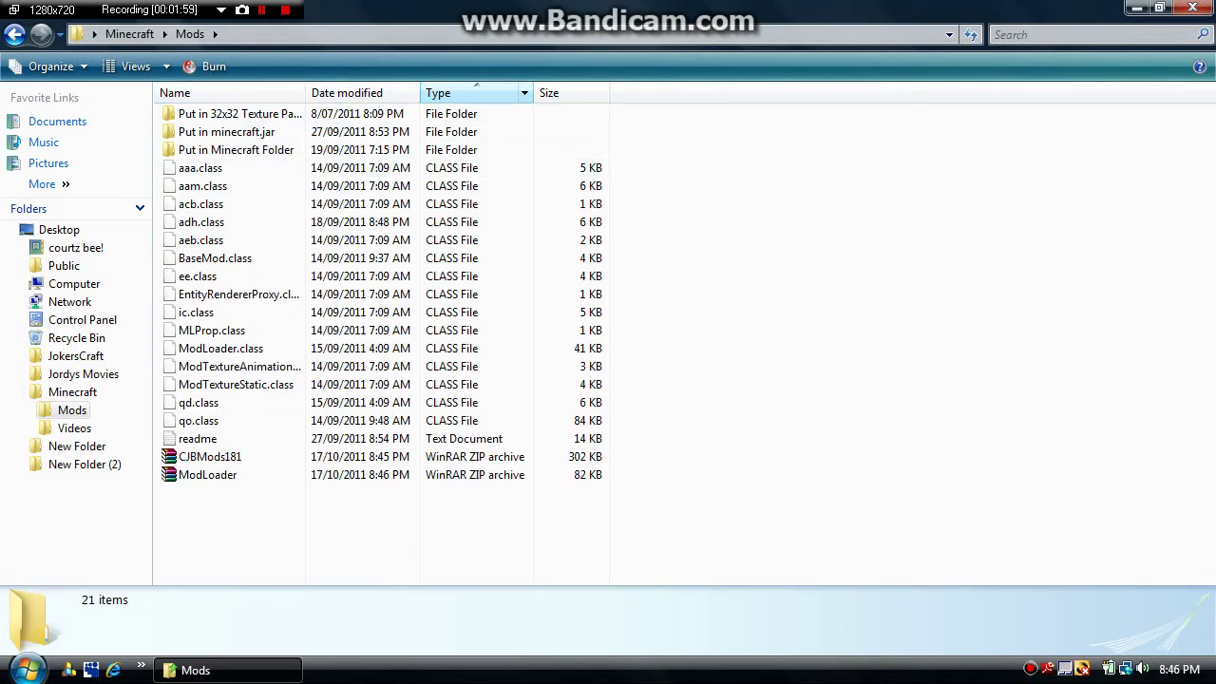
pyautogui.click(476, 93)
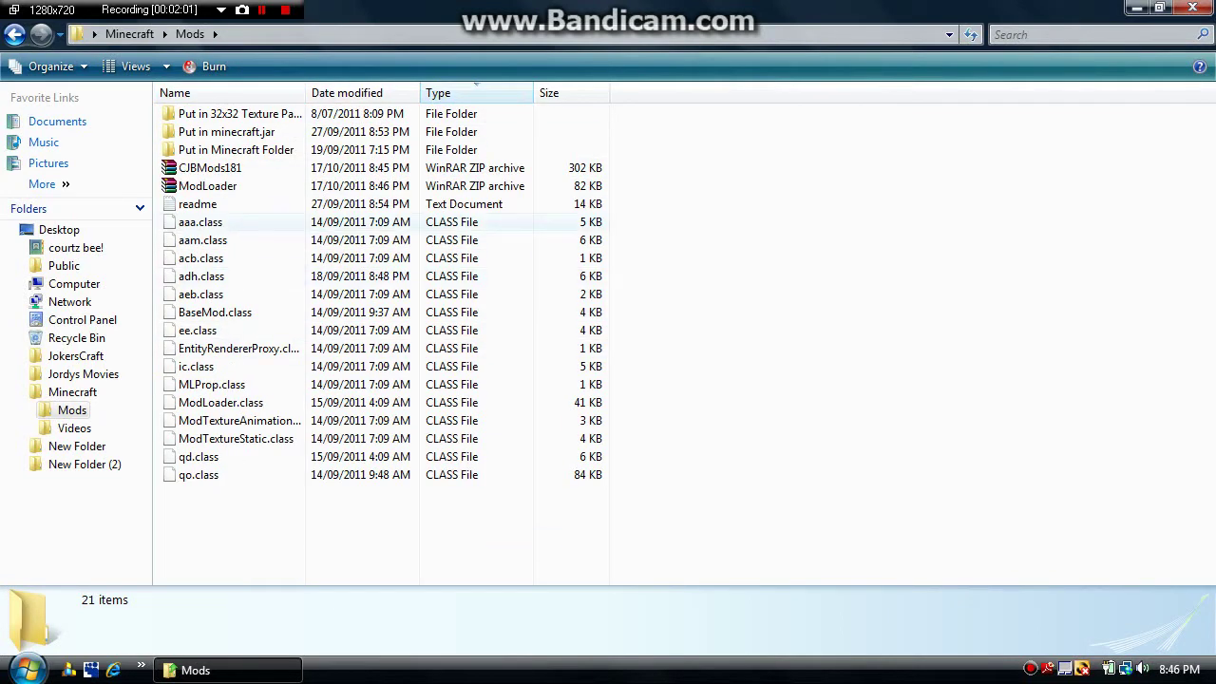
pyautogui.moveTo(443, 513); pyautogui.dragTo(416, 216)
pyautogui.click(27, 670)
pyautogui.click(80, 606)
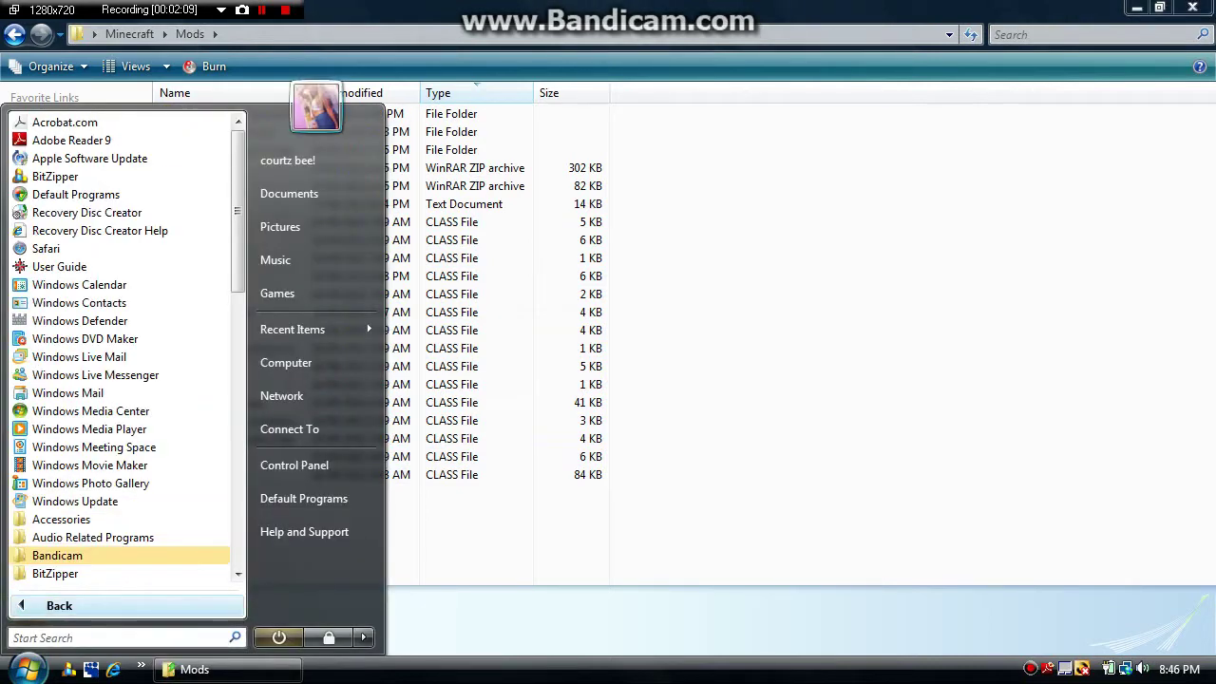
pyautogui.moveTo(237, 249); pyautogui.dragTo(237, 522)
pyautogui.scroll(5, 119, 347)
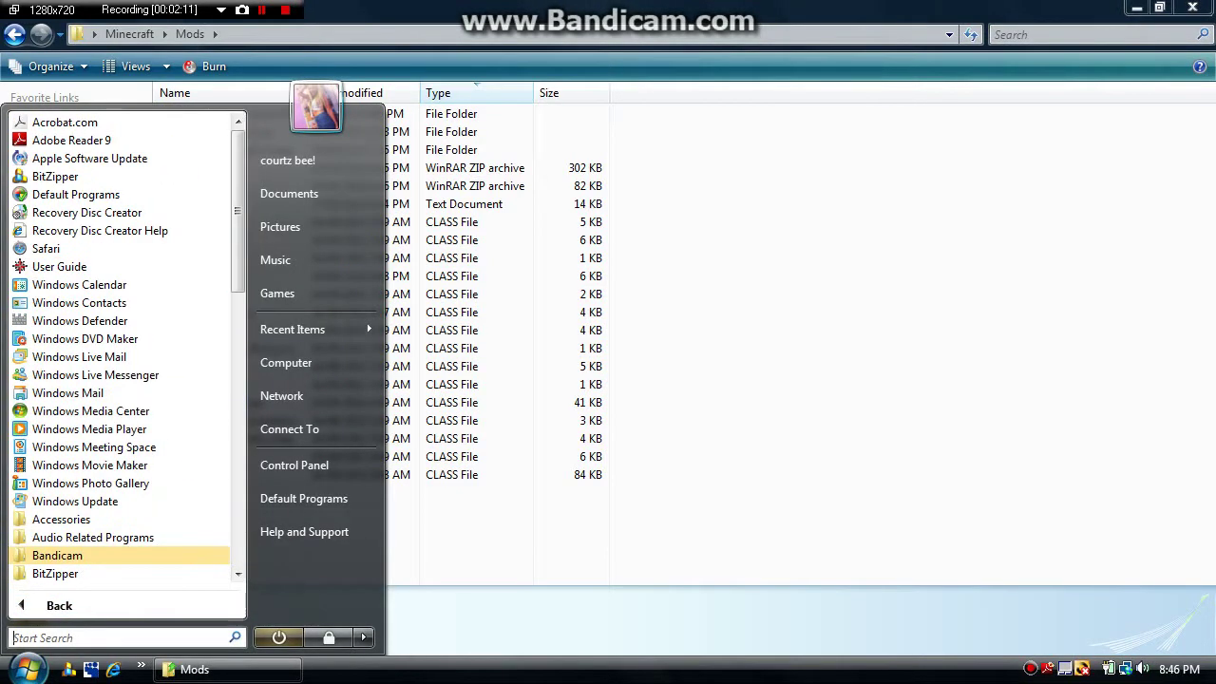
pyautogui.click(59, 605)
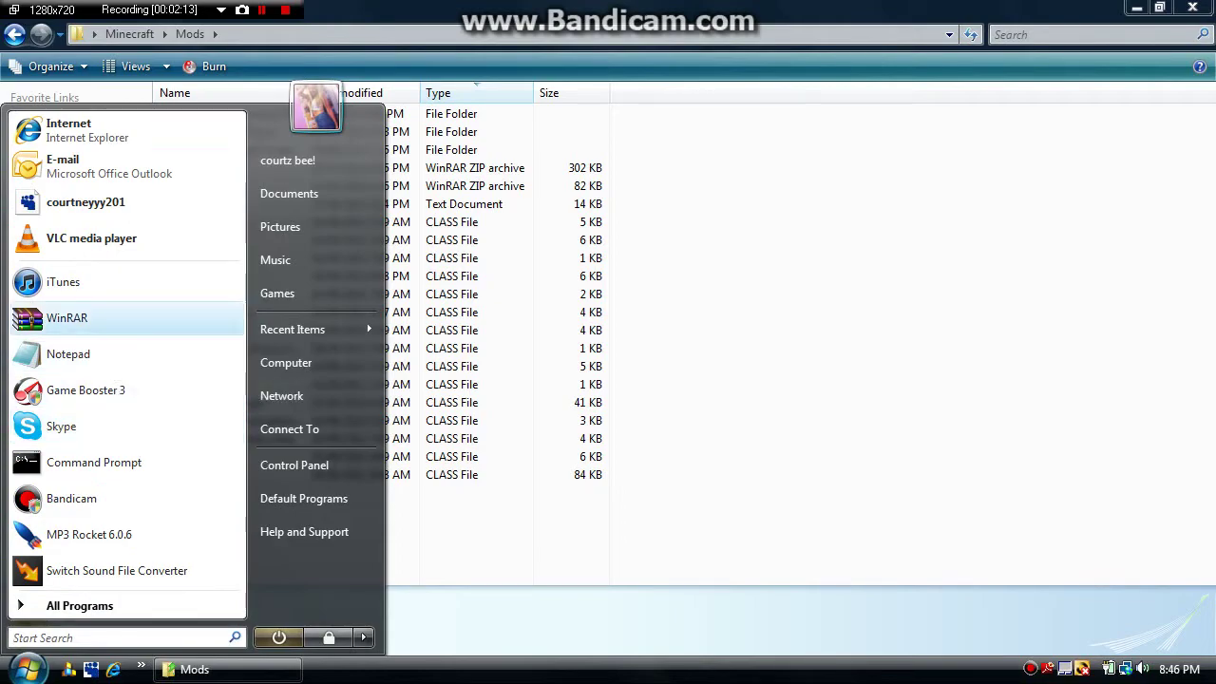
# - Minimize the Mods folder window to reach the desktop
pyautogui.click(229, 669)
pyautogui.click(228, 670)
pyautogui.click(28, 669)
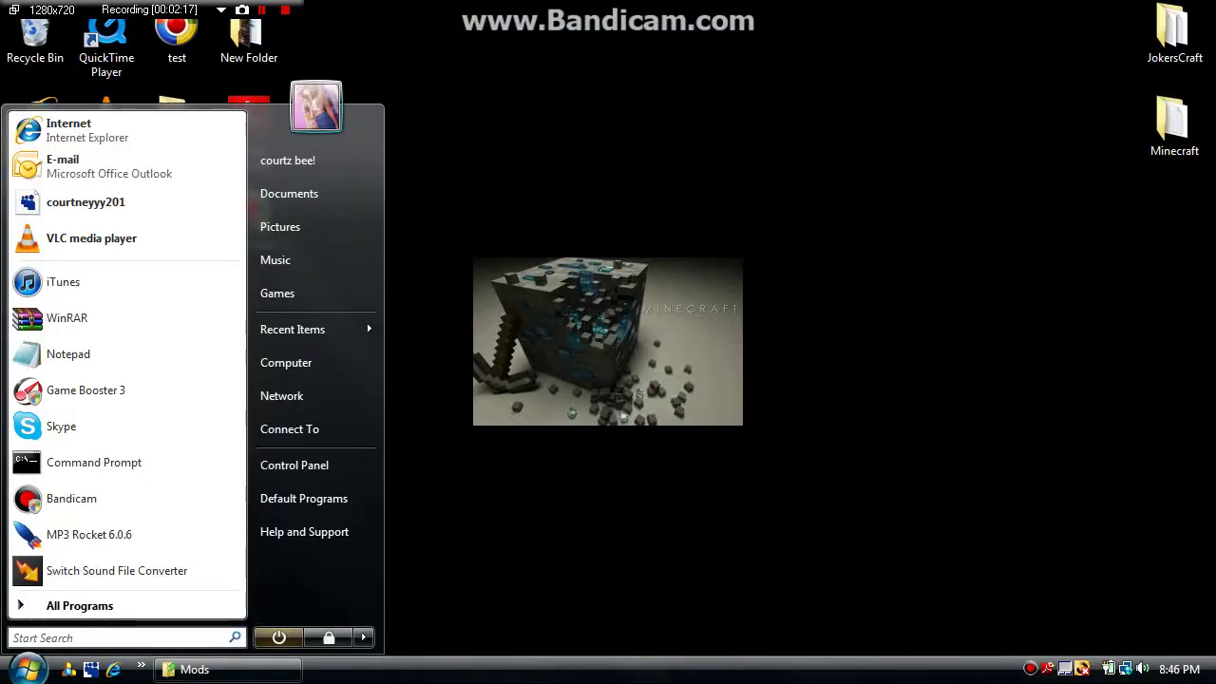
pyautogui.write('&ap')
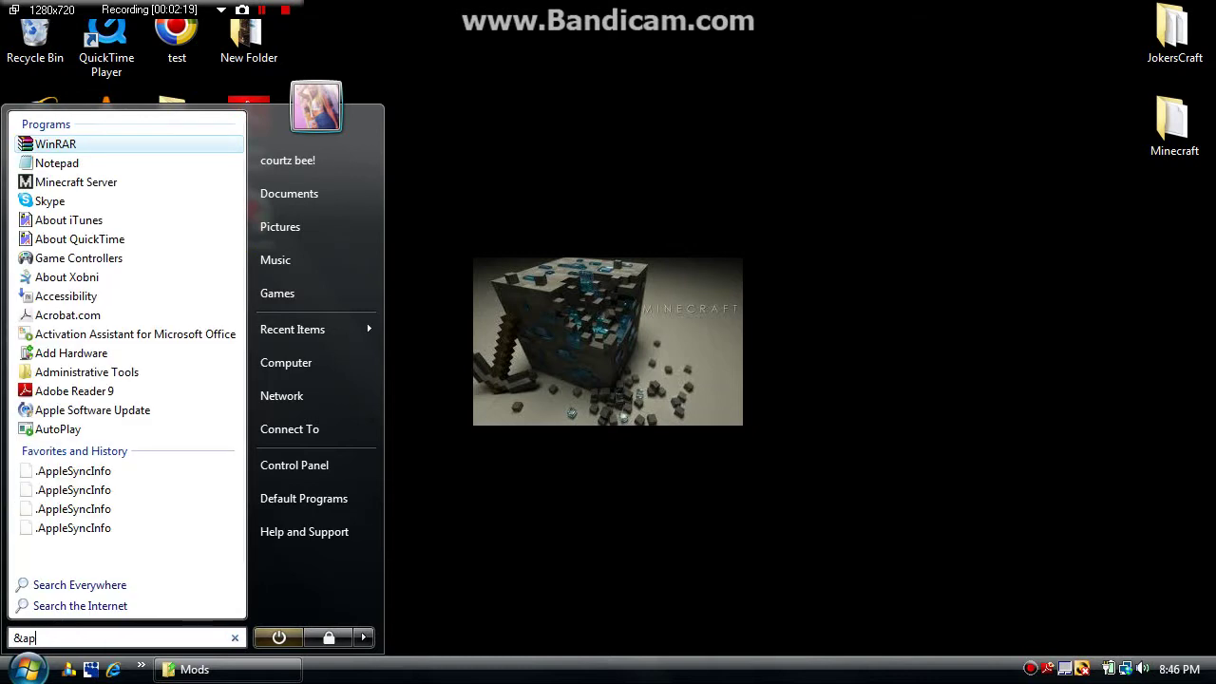
pyautogui.write('pdata%')
pyautogui.press('BackSpace')
pyautogui.press('BackSpace')
pyautogui.press('BackSpace')
pyautogui.press('BackSpace')
pyautogui.press('BackSpace')
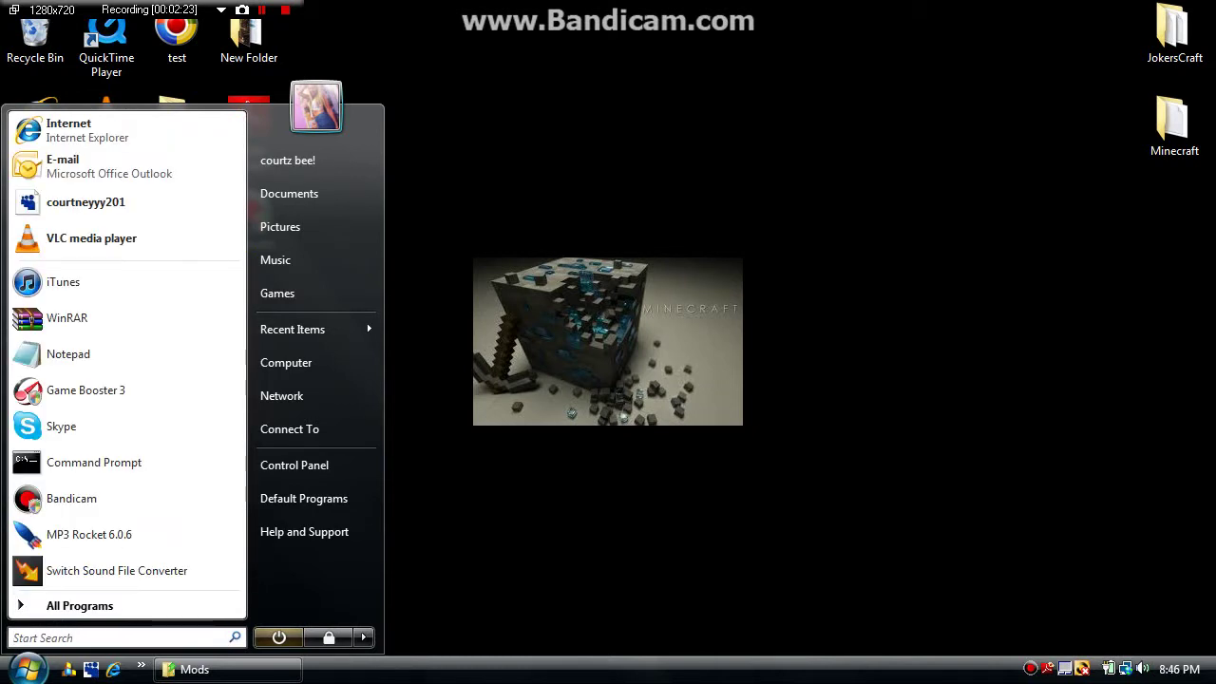
pyautogui.write('minecraft')
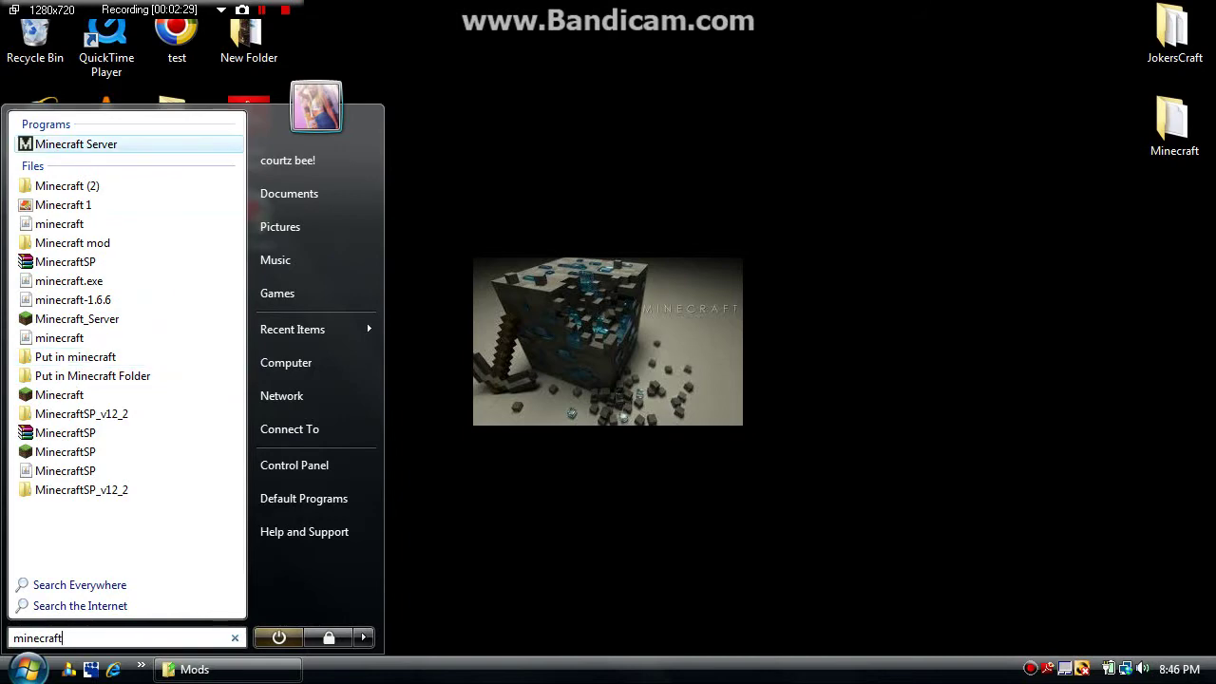
pyautogui.click(997, 123)
# - Launch the Minecraft application from the JokersCraft folder on the desktop
pyautogui.doubleClick(1175, 33)
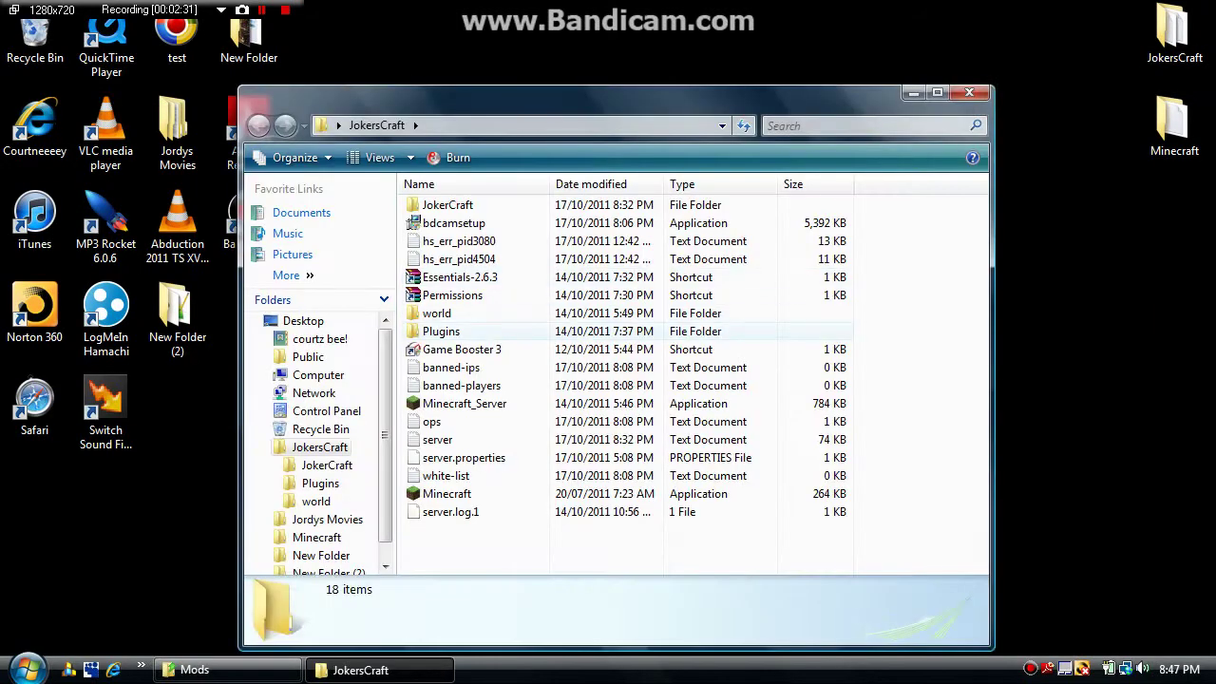
pyautogui.doubleClick(447, 493)
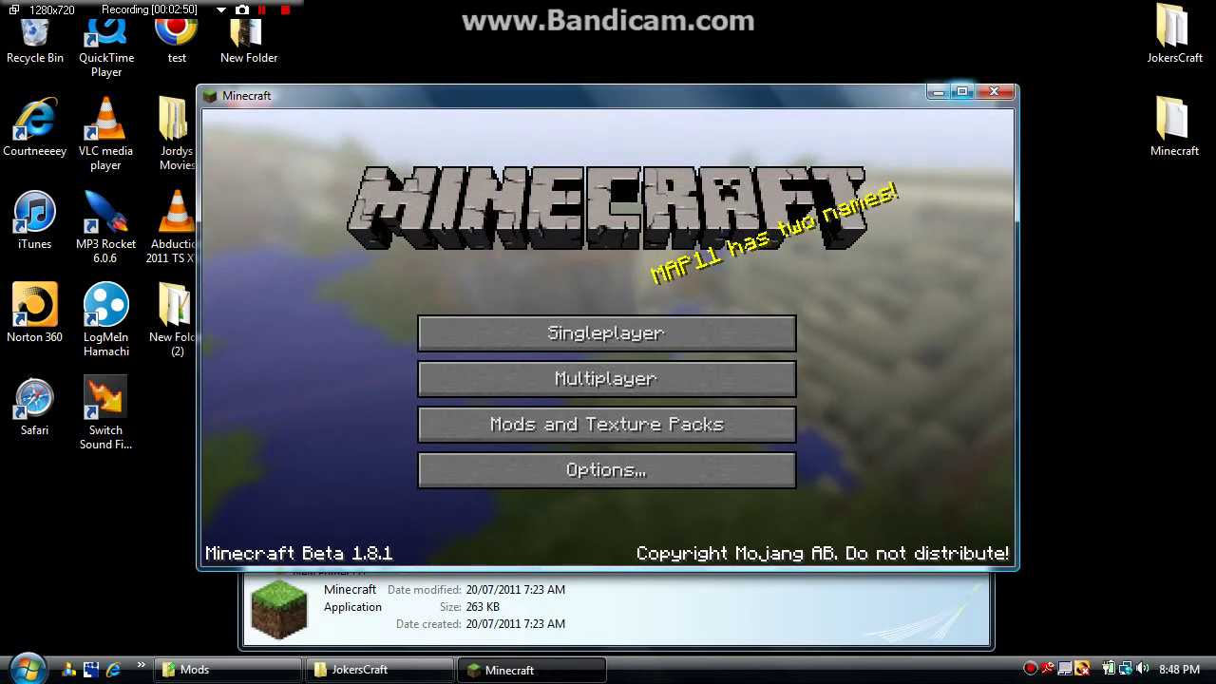
# - Close the Minecraft game and the JokersCraft folder window, and minimize the desktop's Minecraft folder after opening it
pyautogui.click(994, 92)
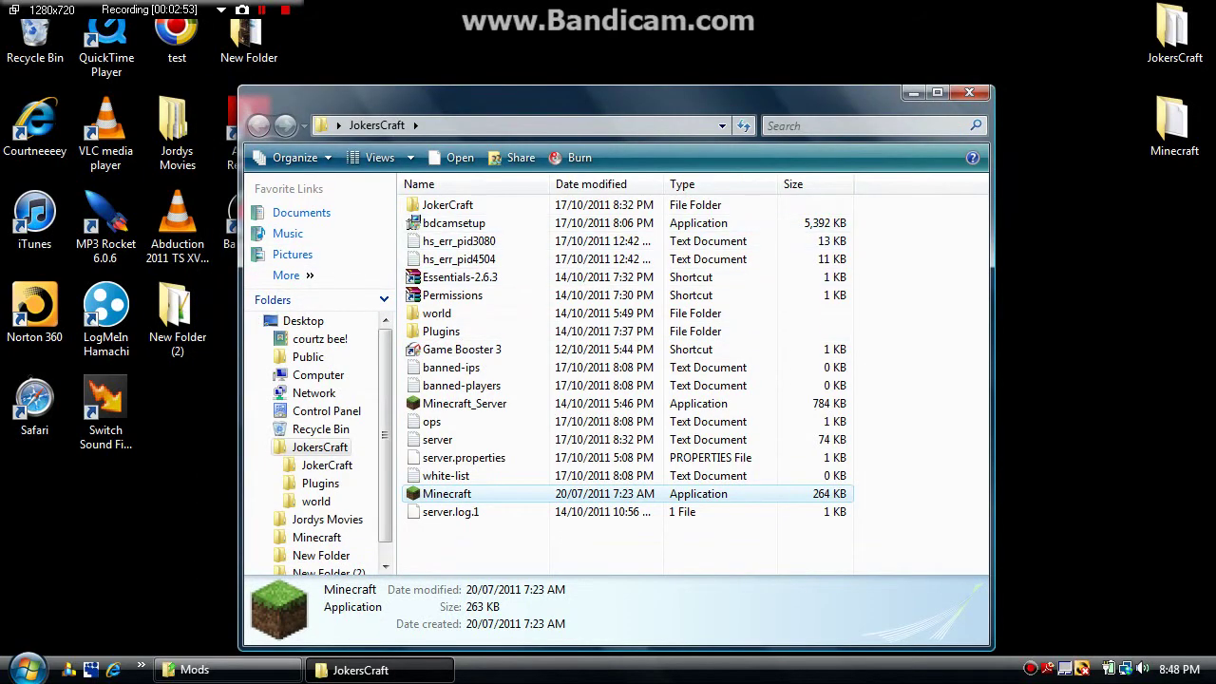
pyautogui.click(970, 93)
pyautogui.doubleClick(1175, 127)
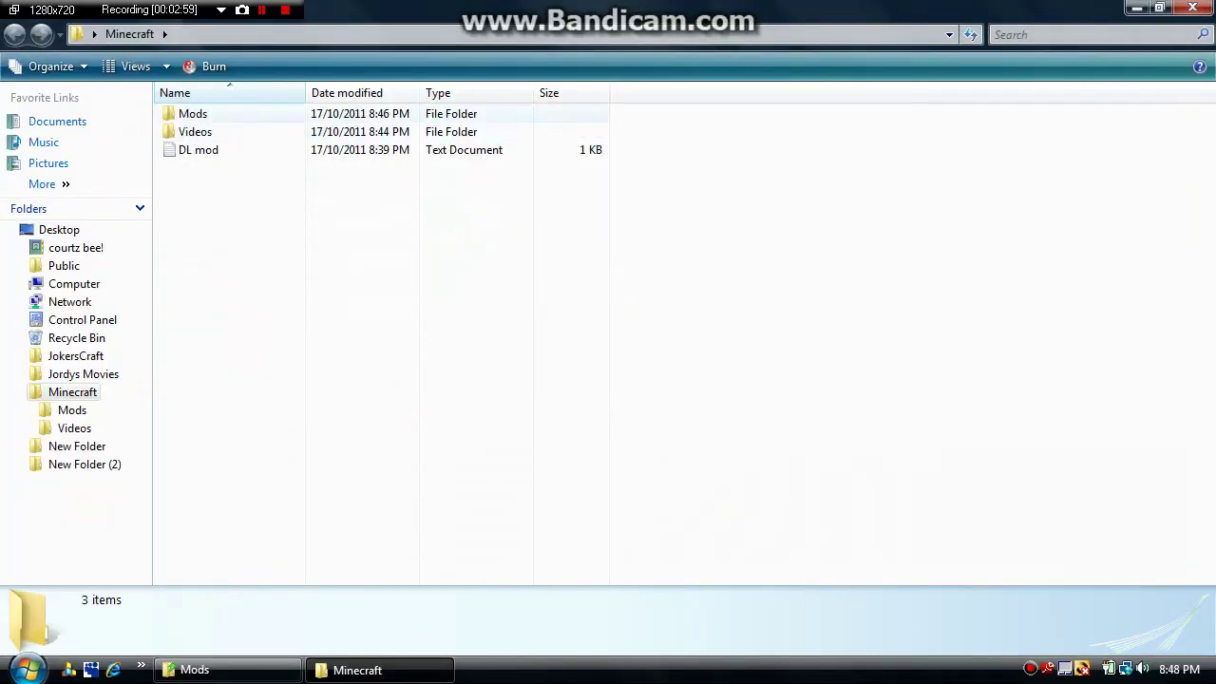
pyautogui.click(379, 670)
# - Search the computer for "minecraft", open the .minecraft folder from the results and go into its bin folder
pyautogui.press('super')
pyautogui.write('minecraft')
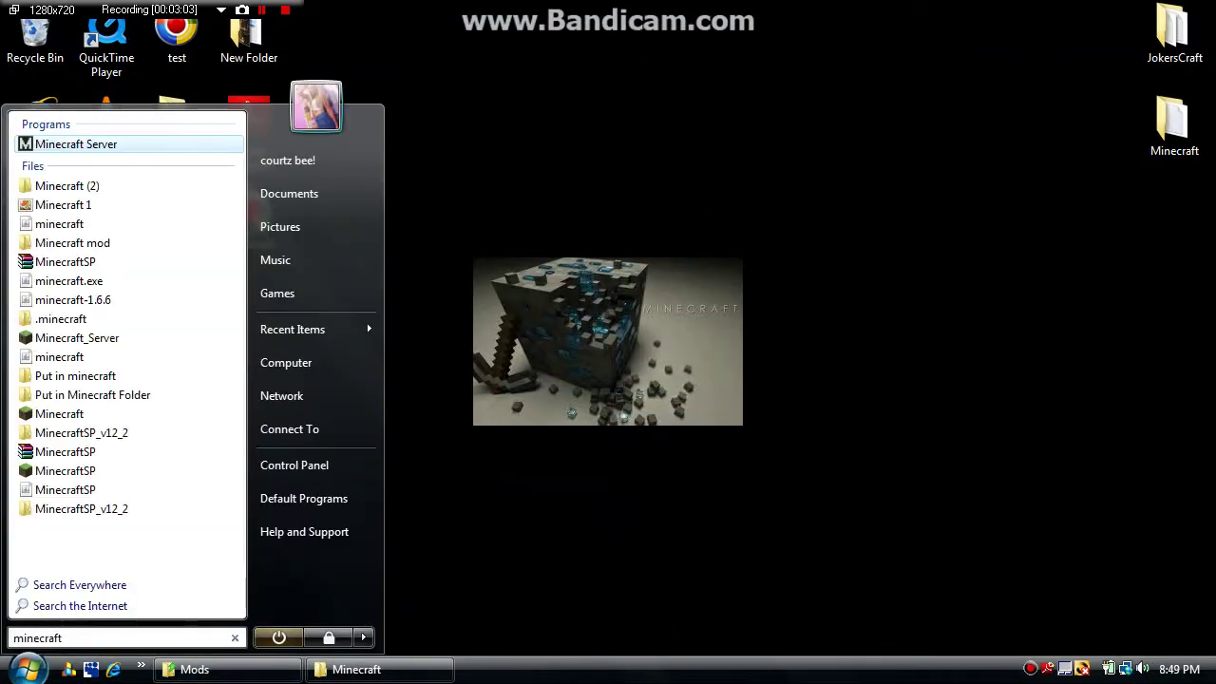
pyautogui.press('Down')
pyautogui.press('Down')
pyautogui.press('Down')
pyautogui.press('Down')
pyautogui.press('Down')
pyautogui.press('Down')
pyautogui.press('Down')
pyautogui.press('Down')
pyautogui.press('Return')
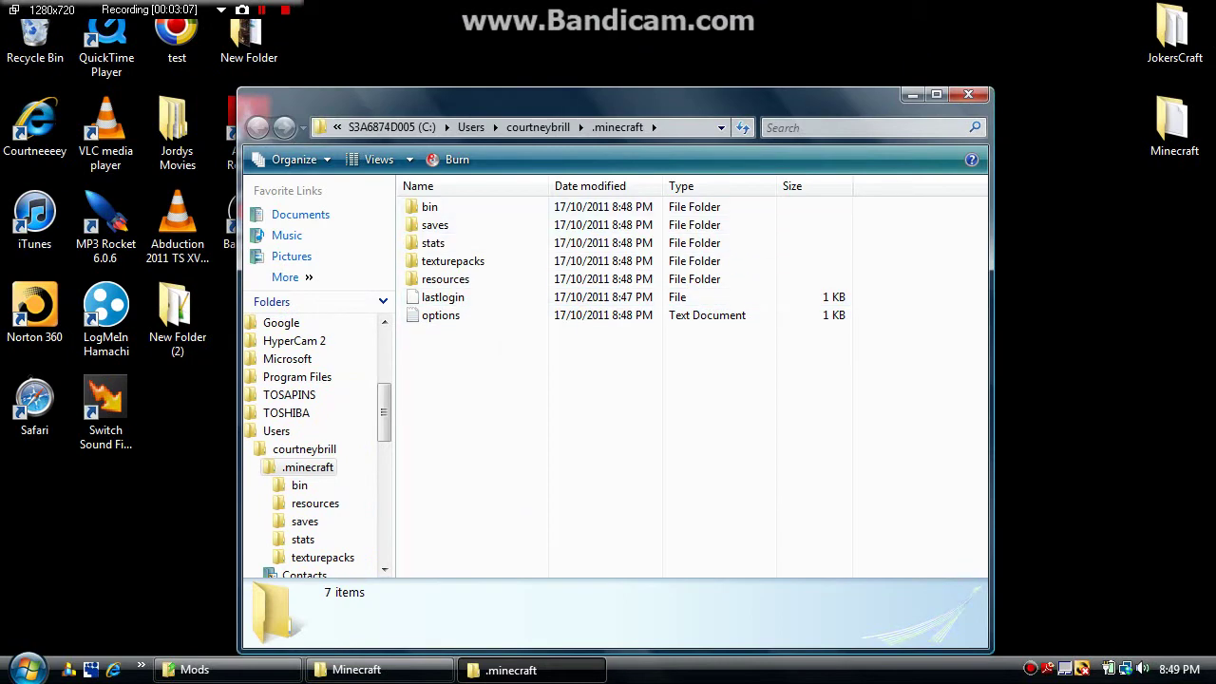
pyautogui.doubleClick(430, 206)
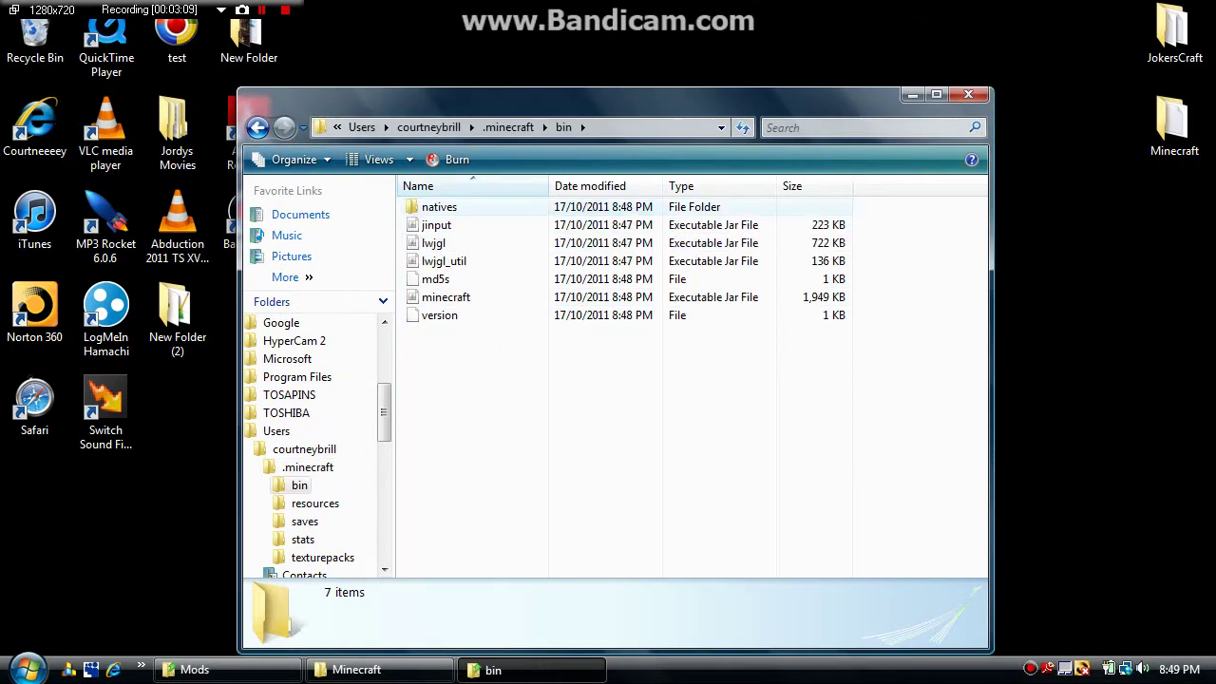
pyautogui.click(446, 297)
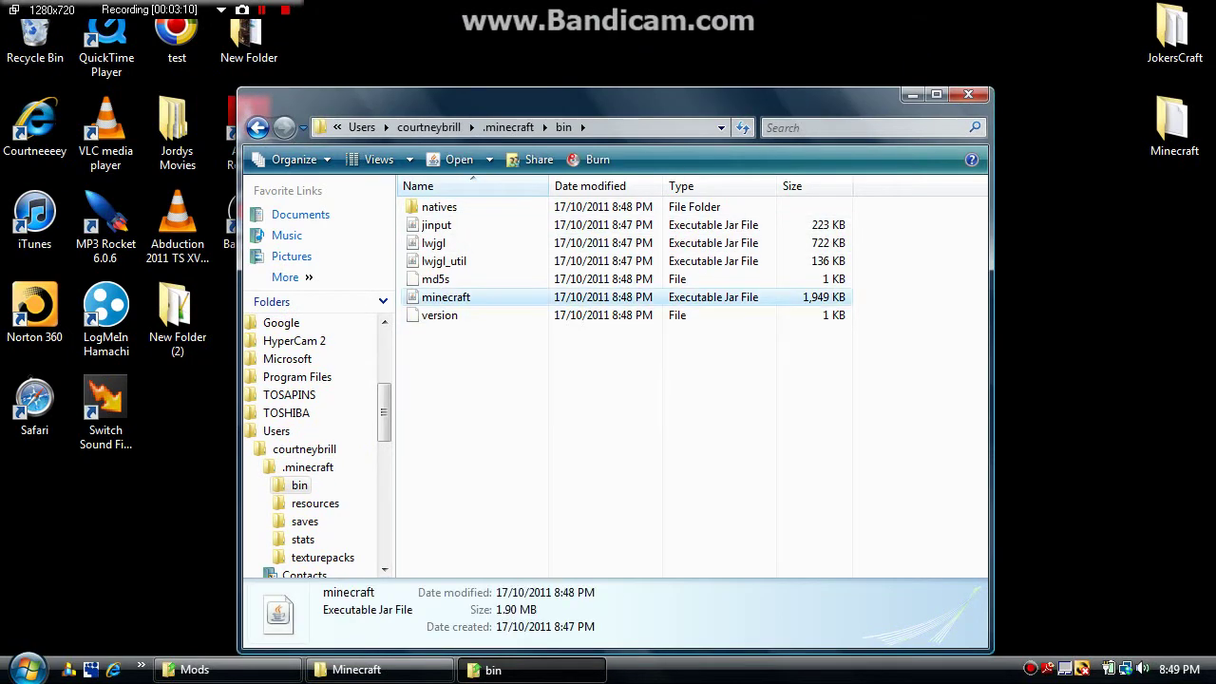
pyautogui.rightClick(477, 297)
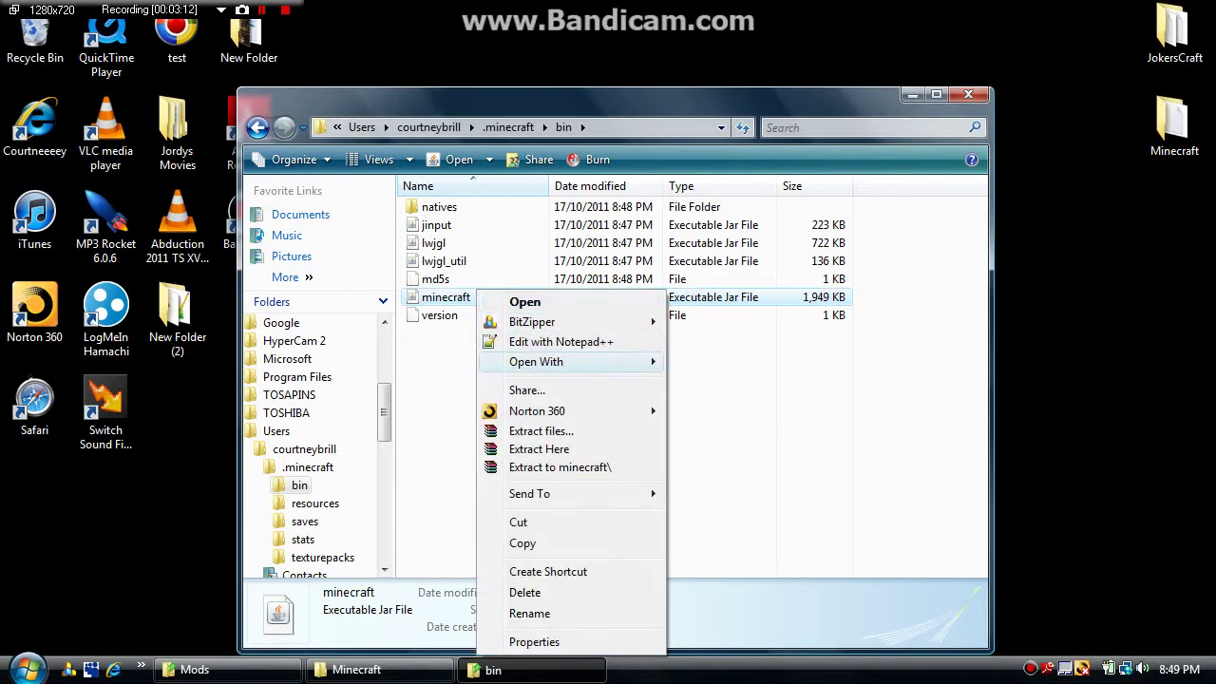
pyautogui.click(741, 472)
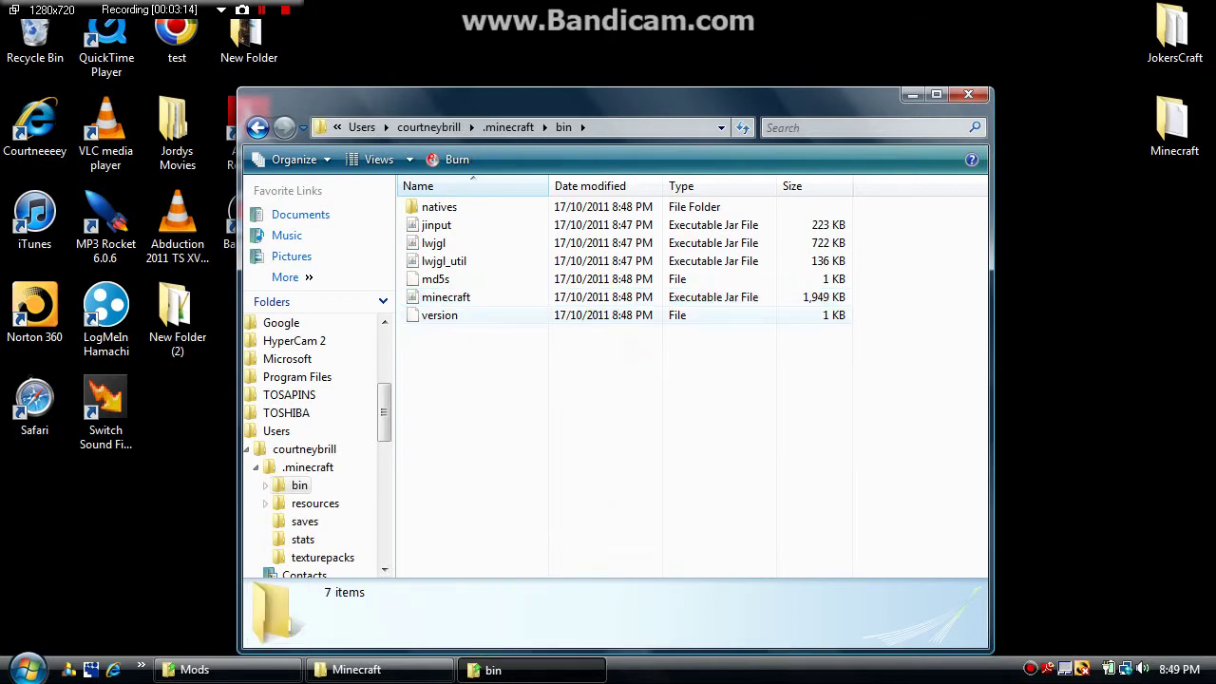
pyautogui.rightClick(491, 301)
pyautogui.click(477, 298)
pyautogui.rightClick(462, 298)
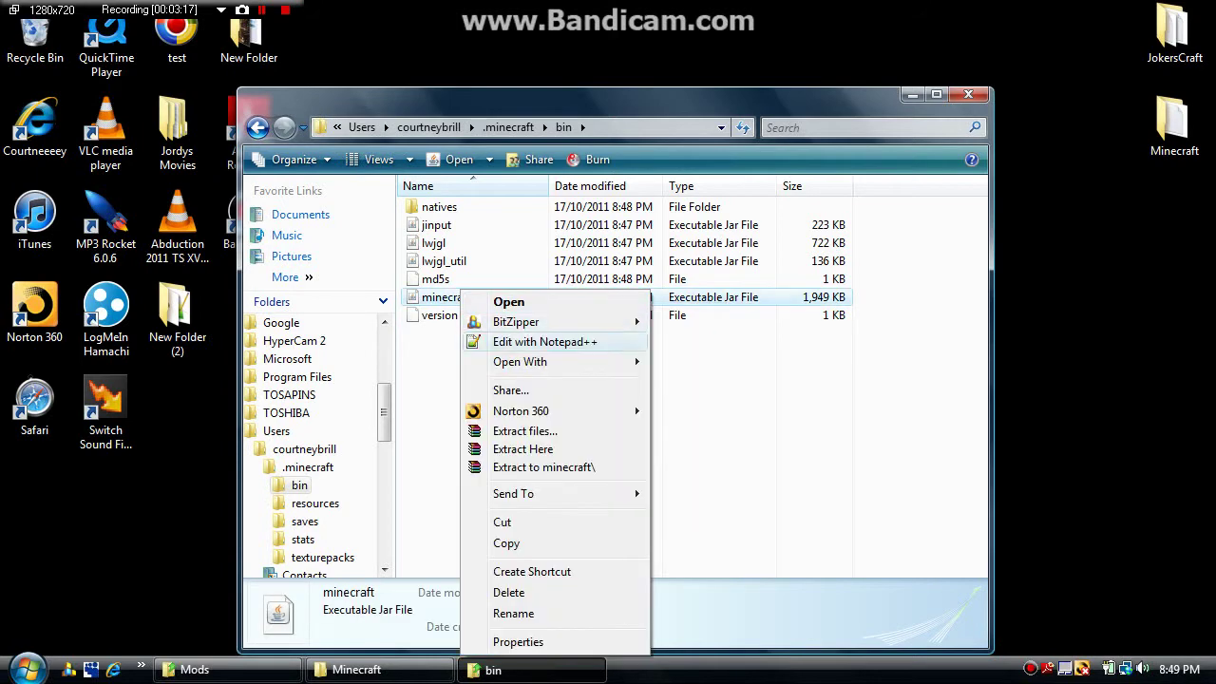
pyautogui.moveTo(520, 362)
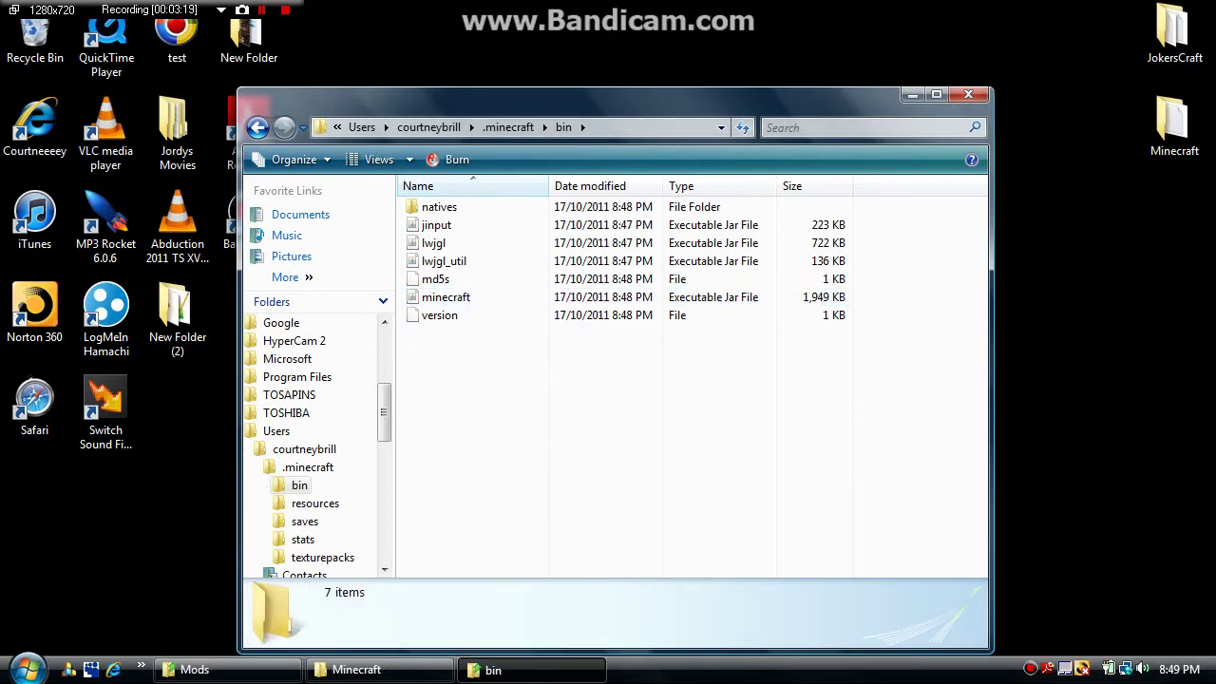
# - Launch WinRAR and browse from the Mods folder to the .minecraft folder in the user's home directory
pyautogui.press('super')
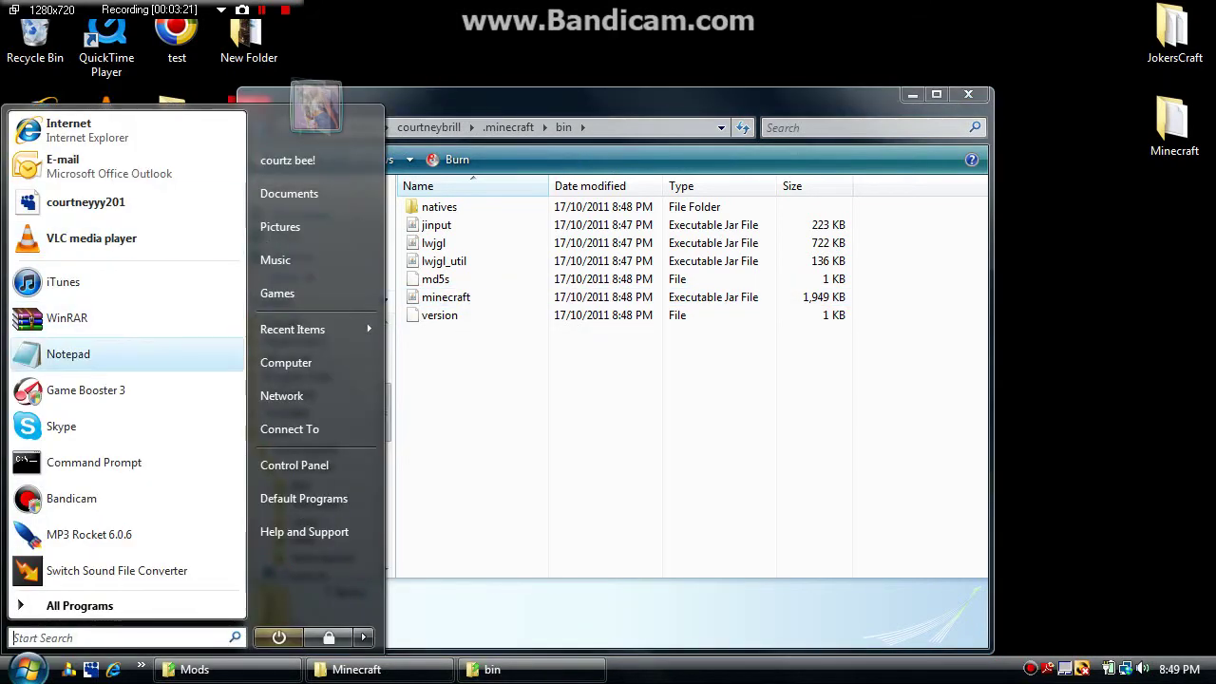
pyautogui.click(67, 319)
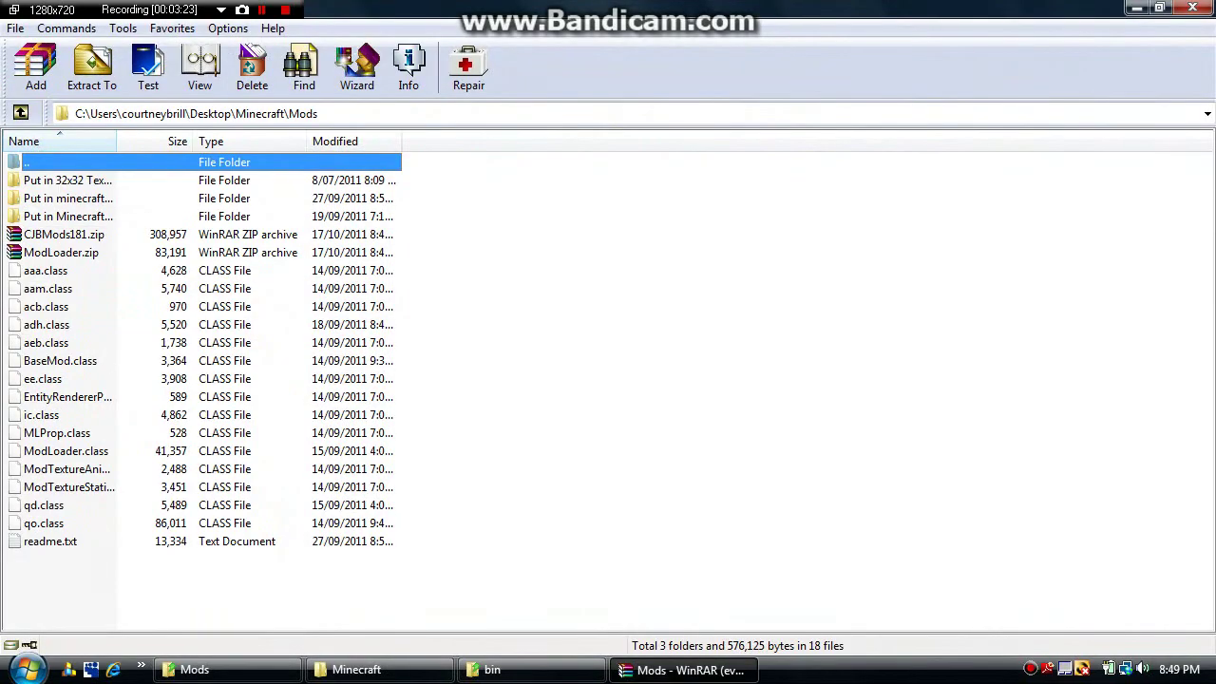
pyautogui.click(710, 338)
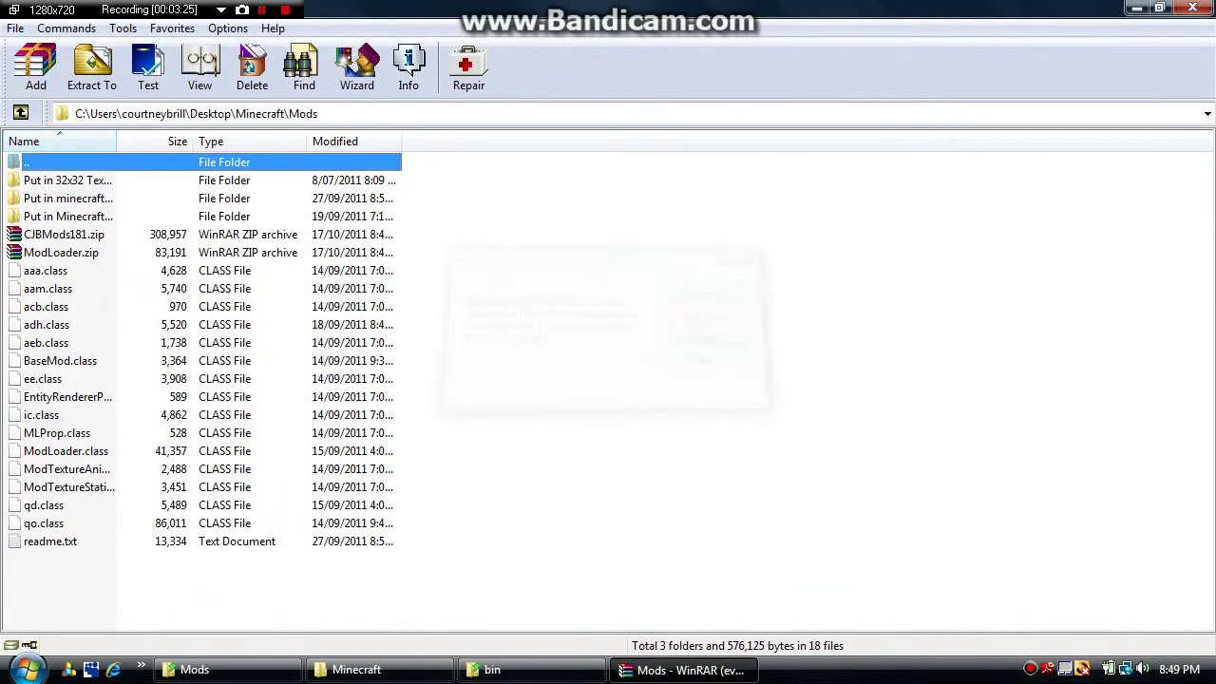
pyautogui.press('Return')
pyautogui.press('BackSpace')
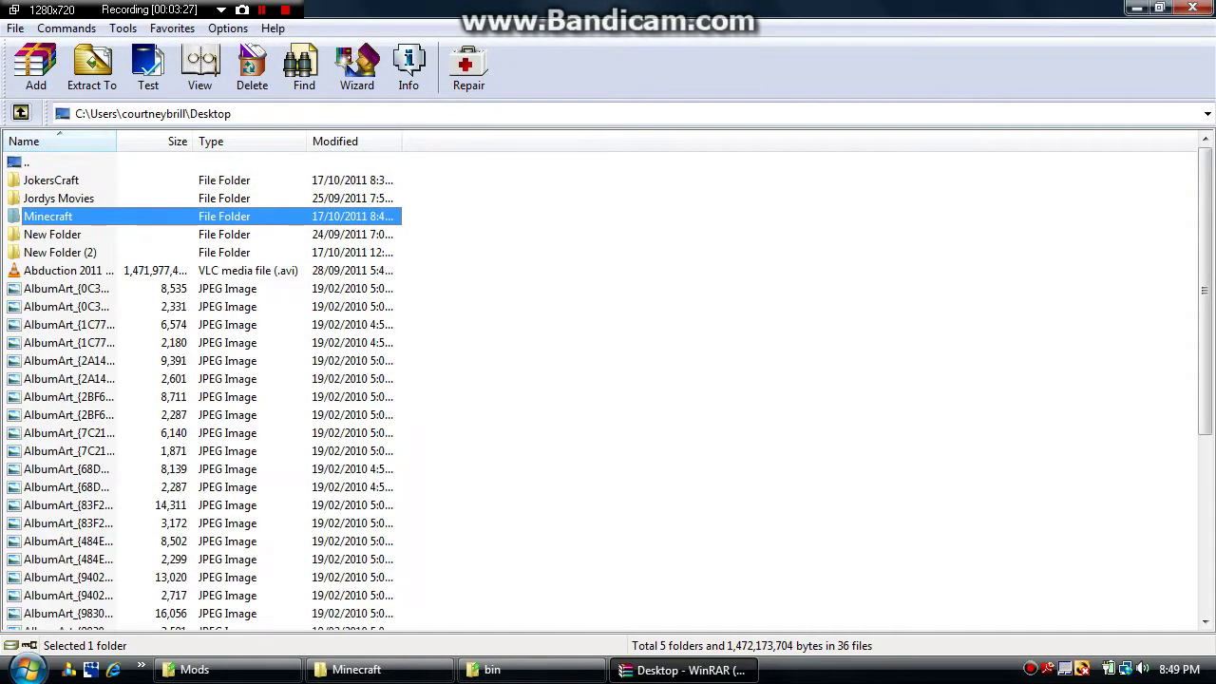
pyautogui.click(20, 113)
pyautogui.doubleClick(42, 180)
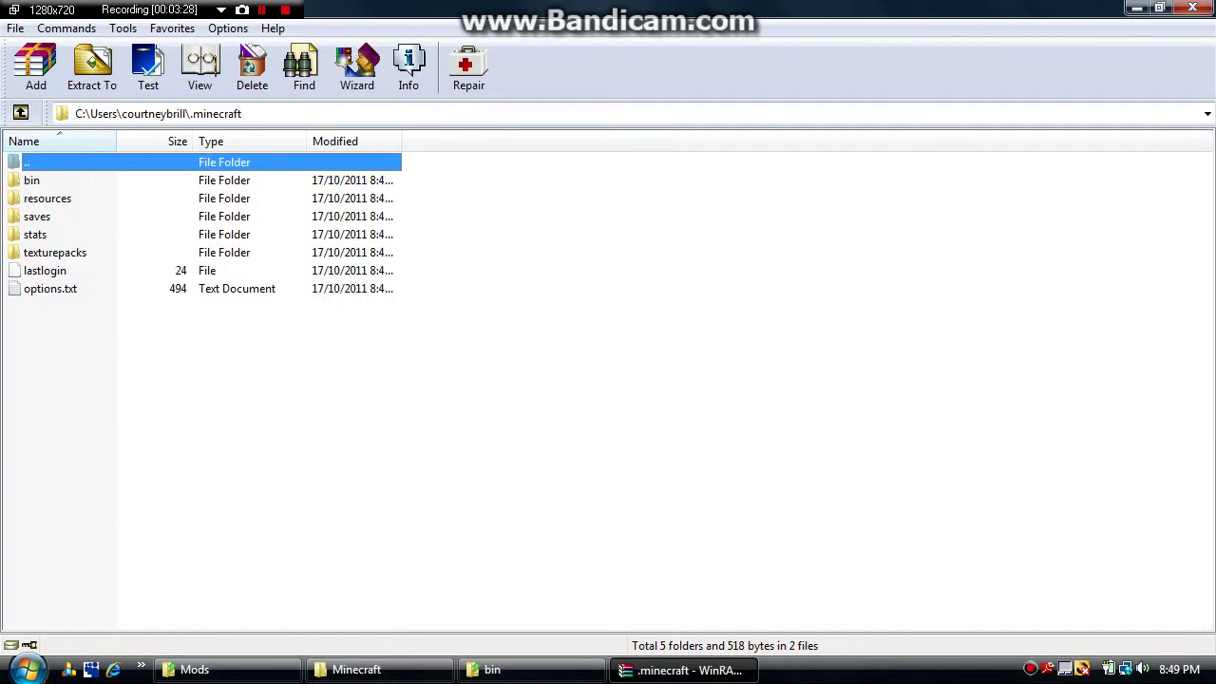
# - Enter the bin folder and open the minecraft.jar archive in WinRAR
pyautogui.press('Down')
pyautogui.press('Return')
pyautogui.press('Down')
pyautogui.press('Down')
pyautogui.press('Down')
pyautogui.press('Down')
pyautogui.press('Down')
pyautogui.press('Return')
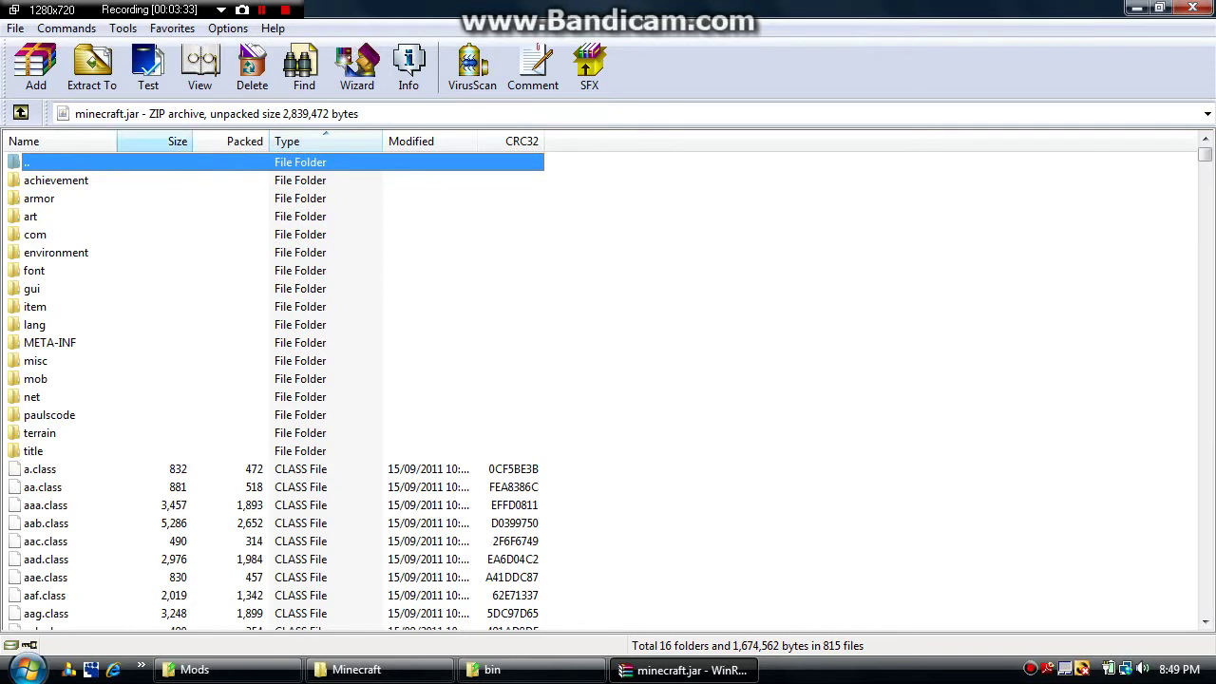
# - Delete the META-INF folder from minecraft.jar
pyautogui.press('m')
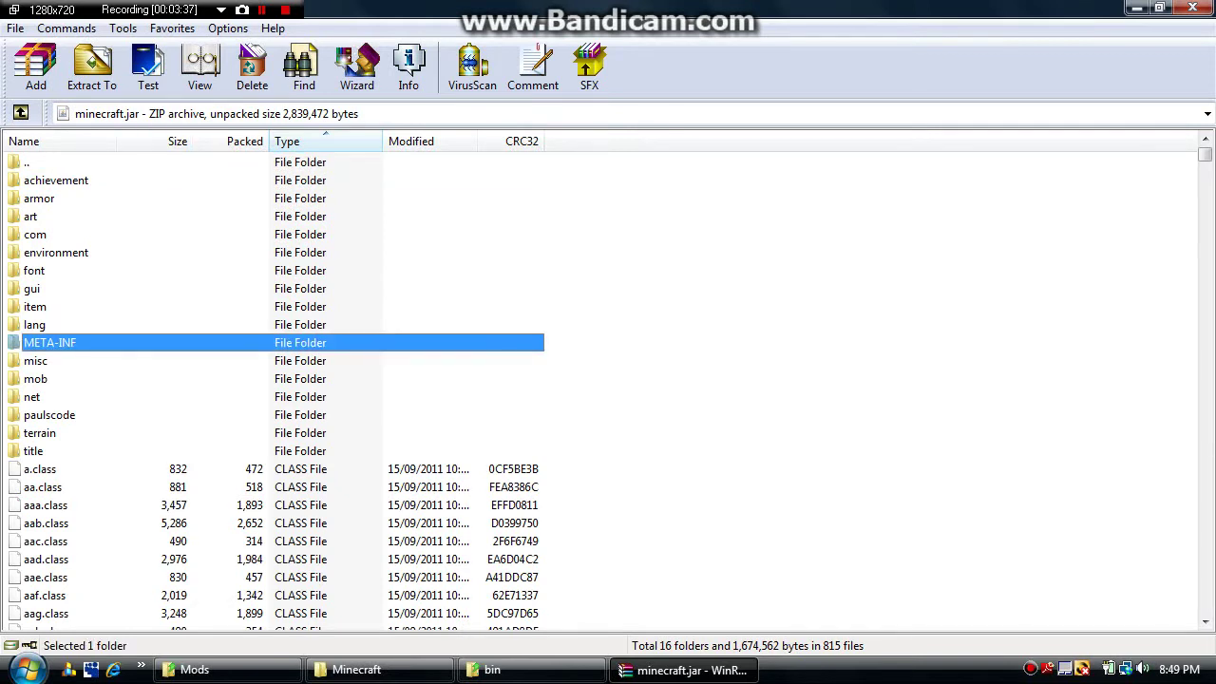
pyautogui.click(252, 71)
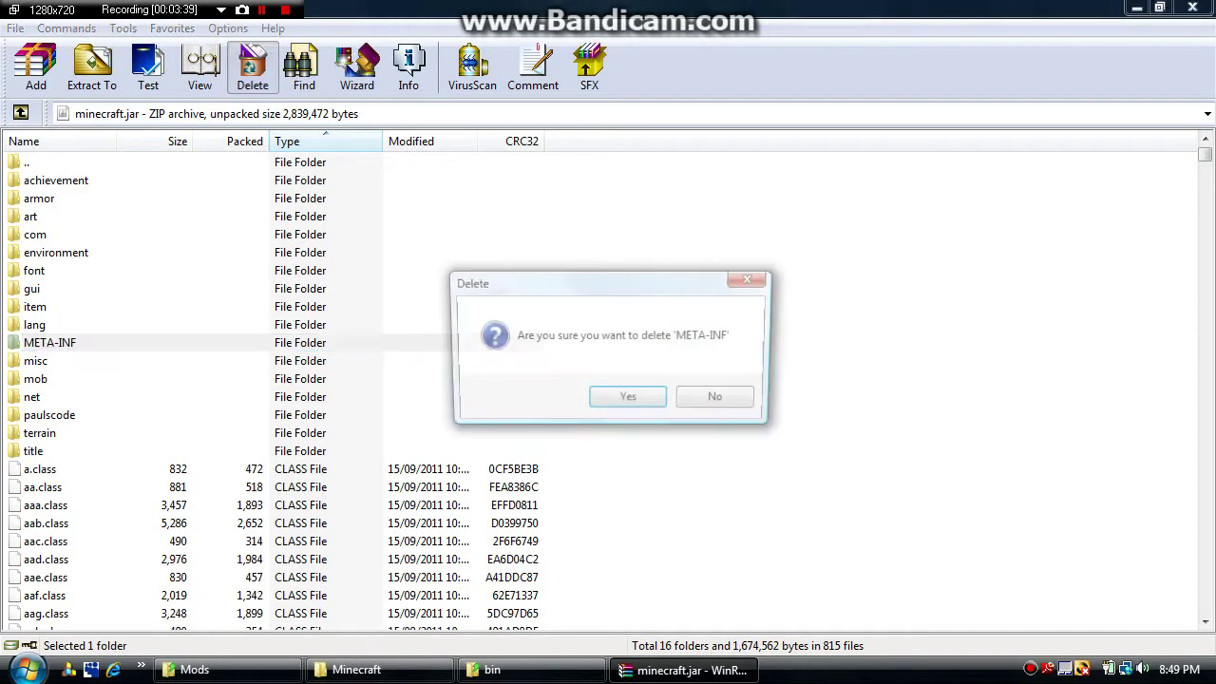
pyautogui.click(627, 396)
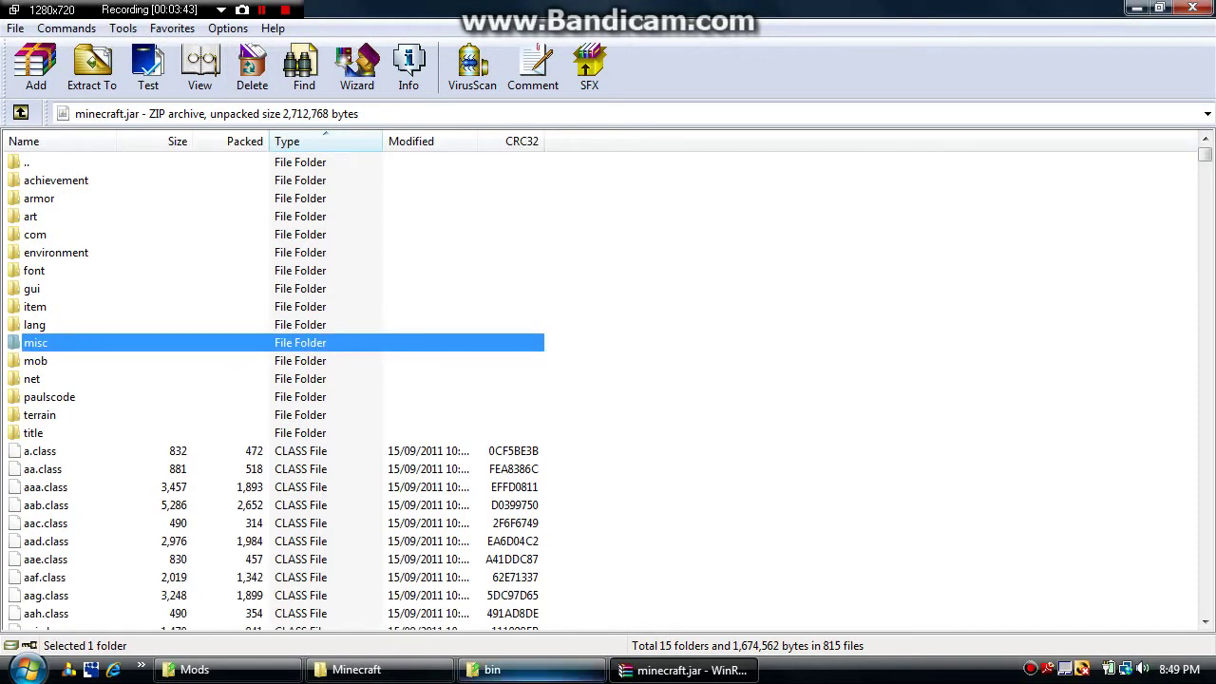
# - Minimize the bin folder window and close the Minecraft folder window
pyautogui.click(492, 670)
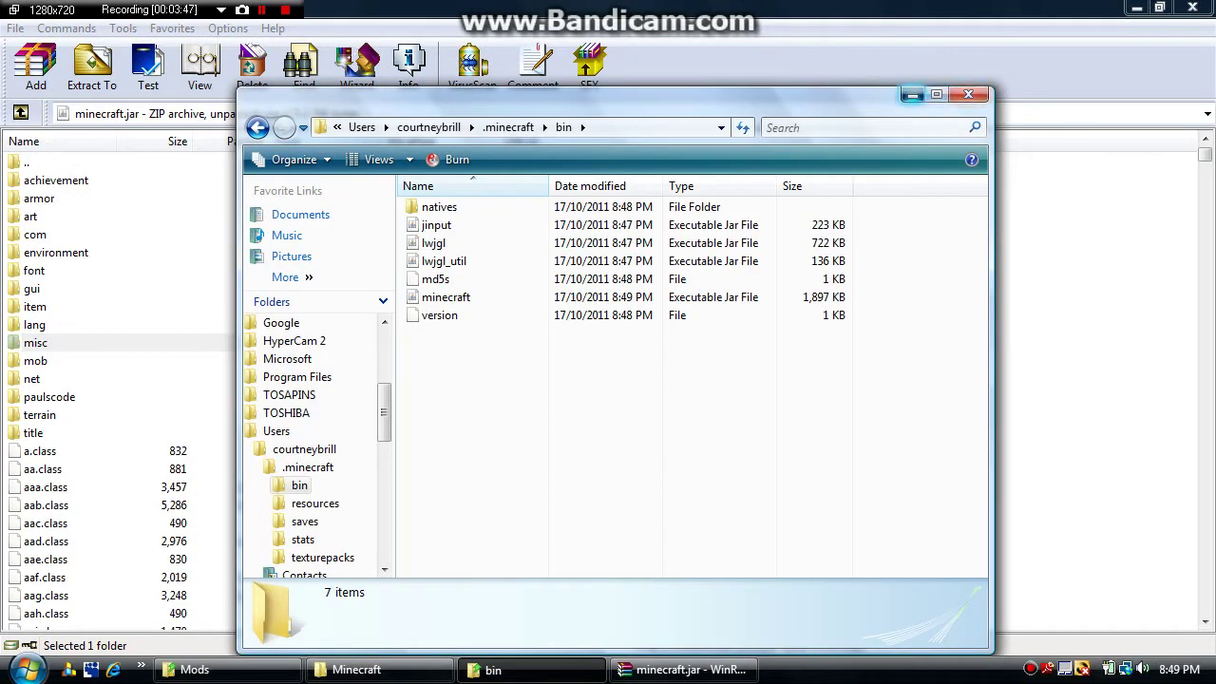
pyautogui.click(912, 95)
pyautogui.click(357, 670)
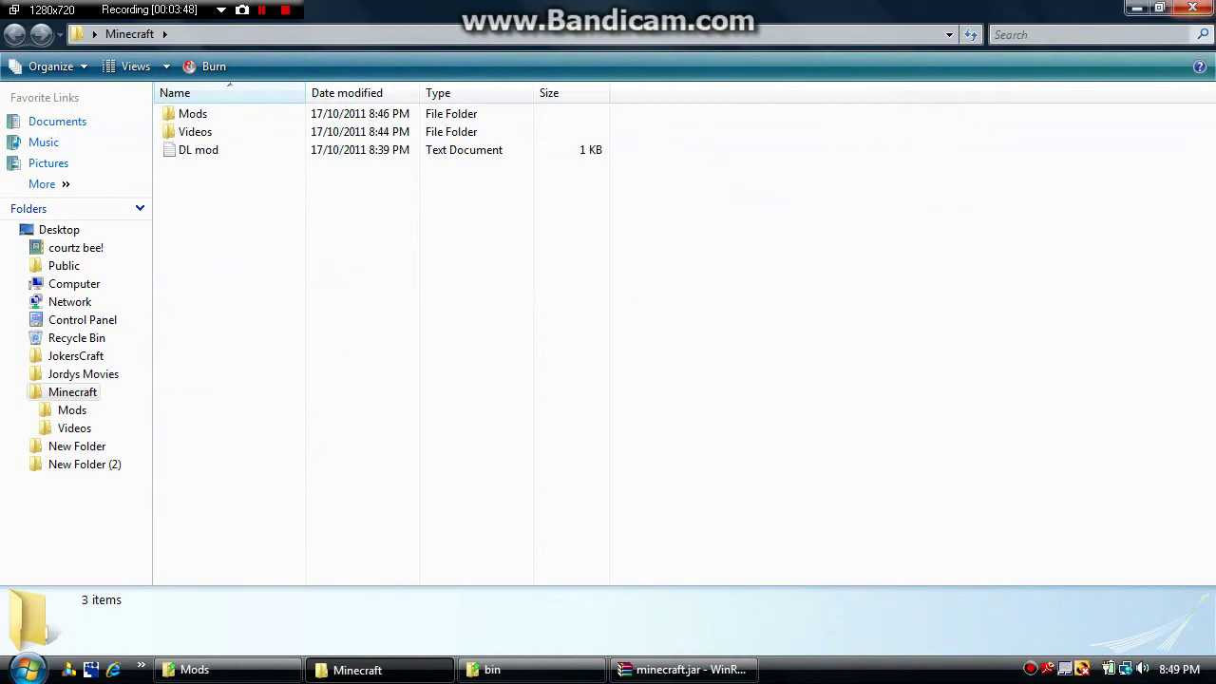
pyautogui.click(1192, 7)
# - Add the class files from the Mods folder to minecraft.jar with the "Add and replace files" update mode, and close WinRAR
pyautogui.click(195, 670)
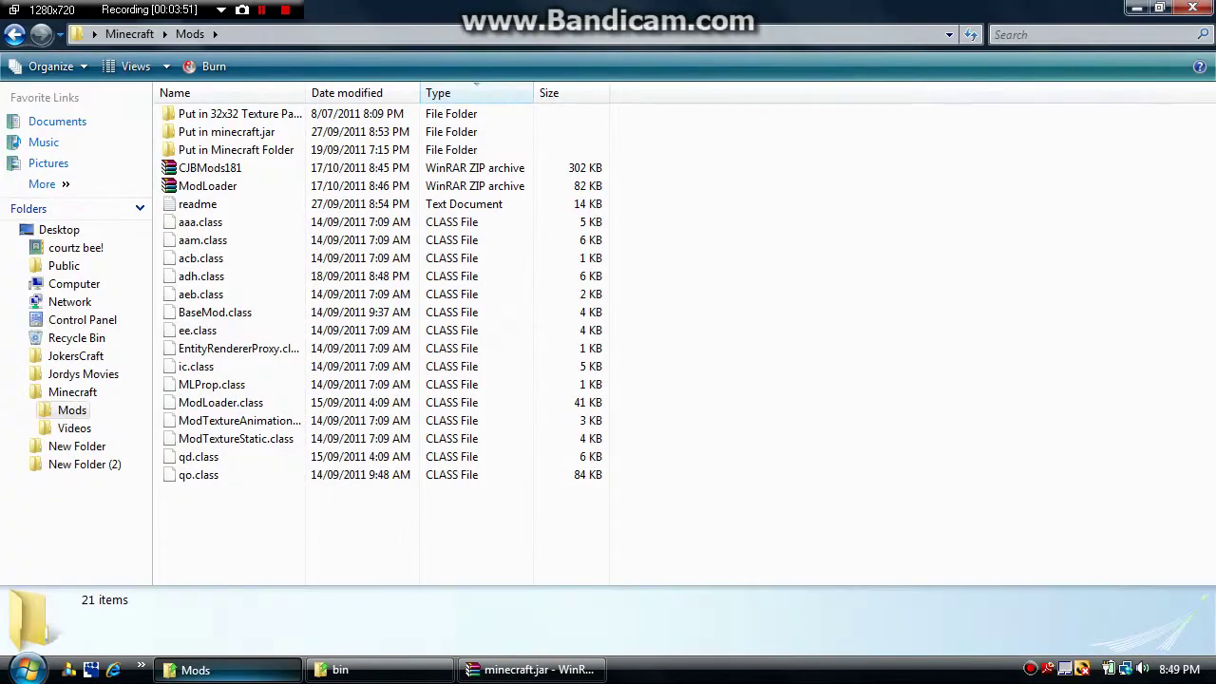
pyautogui.moveTo(266, 495); pyautogui.dragTo(560, 333)
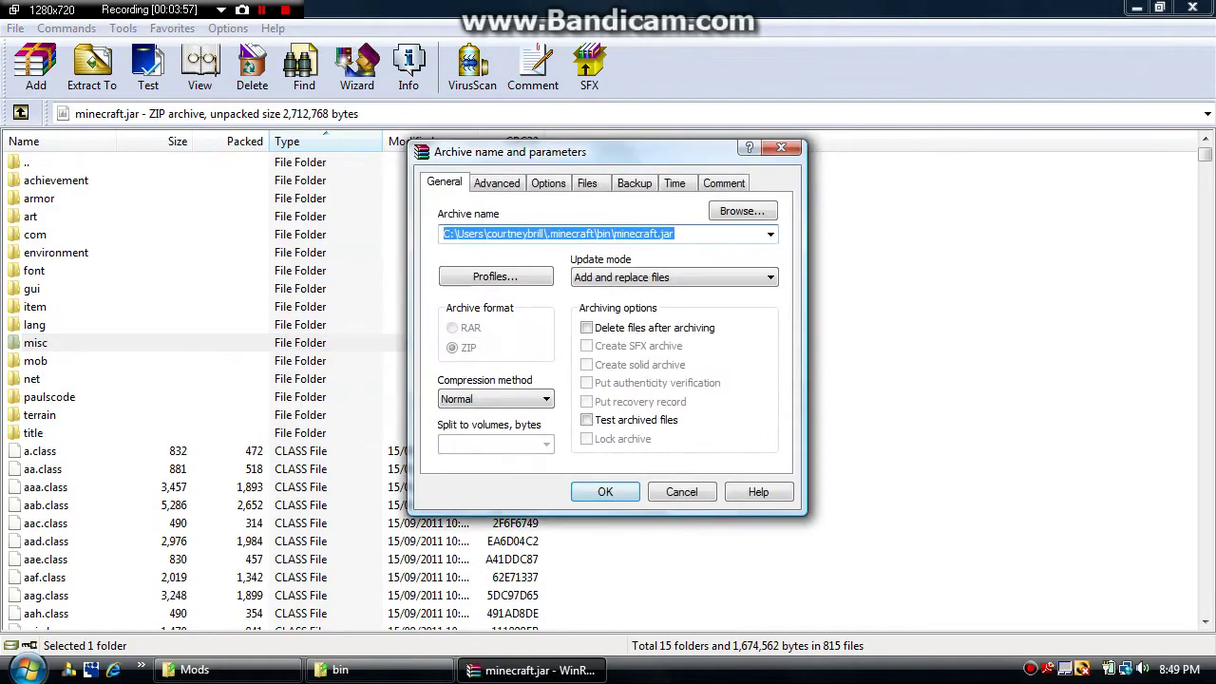
pyautogui.click(604, 492)
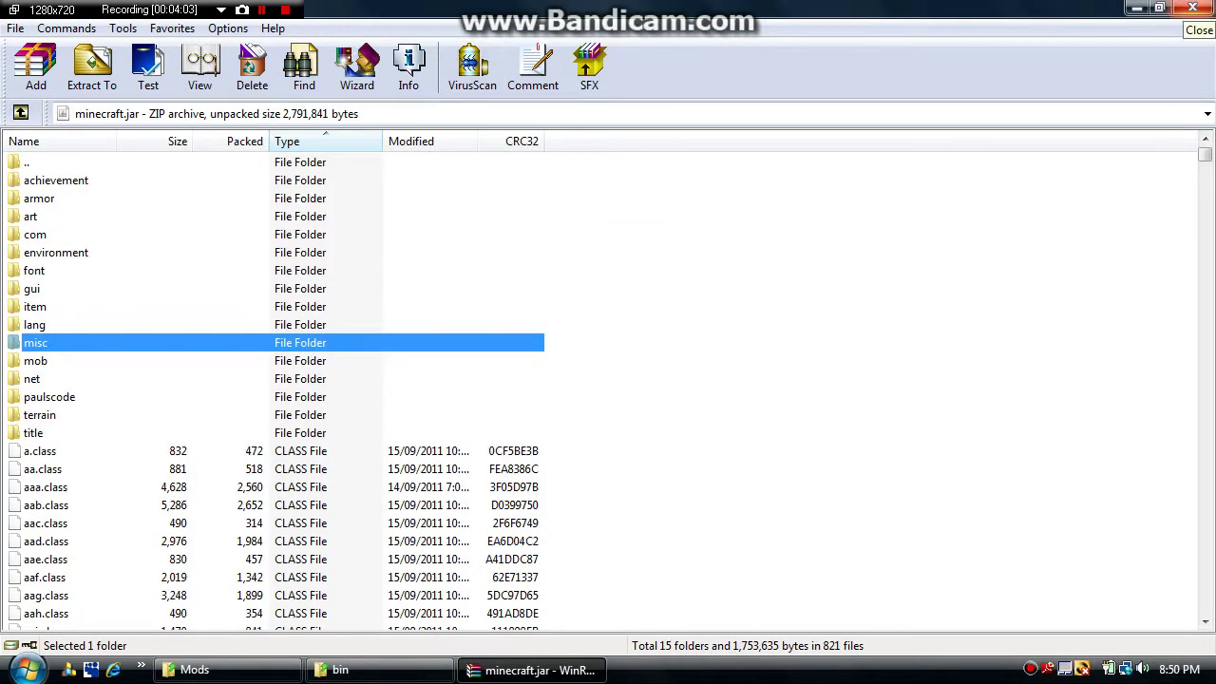
pyautogui.click(1193, 8)
pyautogui.click(741, 333)
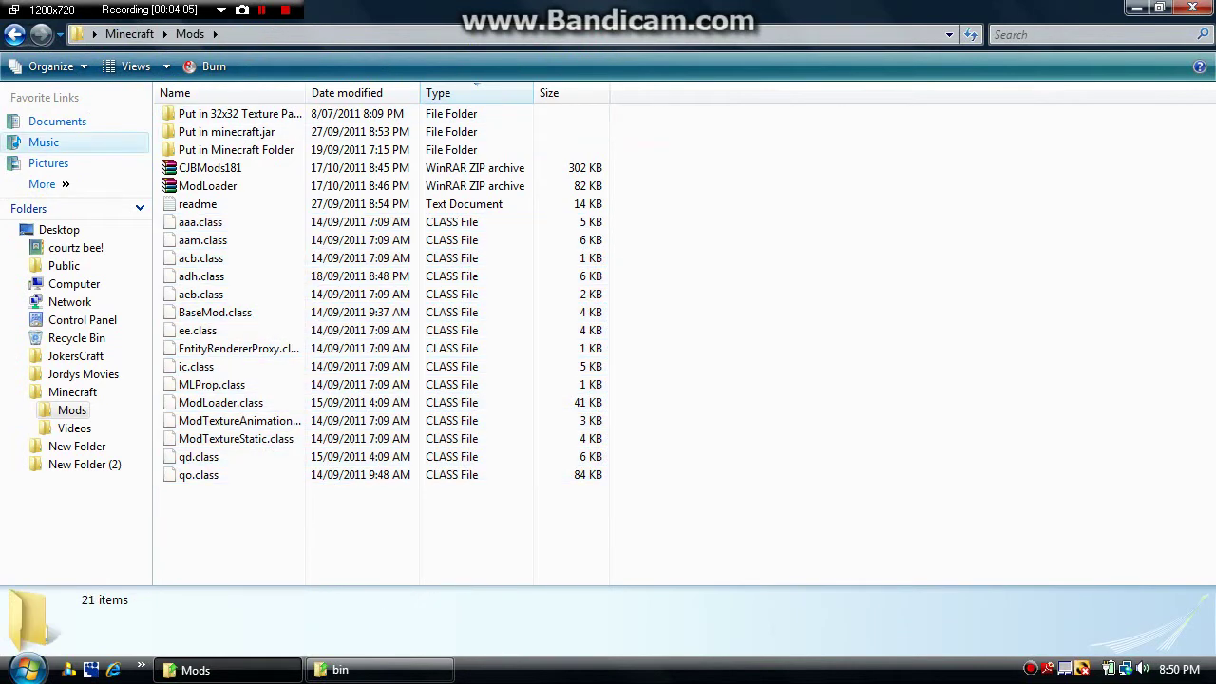
pyautogui.click(15, 35)
pyautogui.click(228, 93)
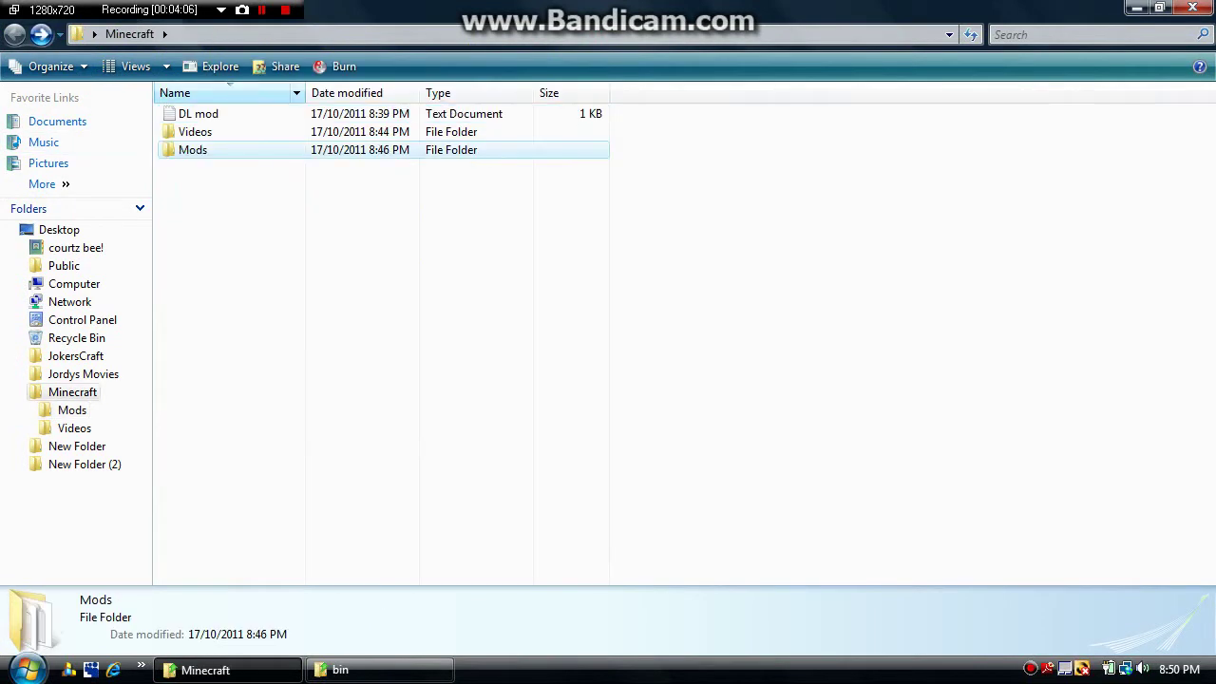
pyautogui.click(228, 93)
pyautogui.doubleClick(218, 113)
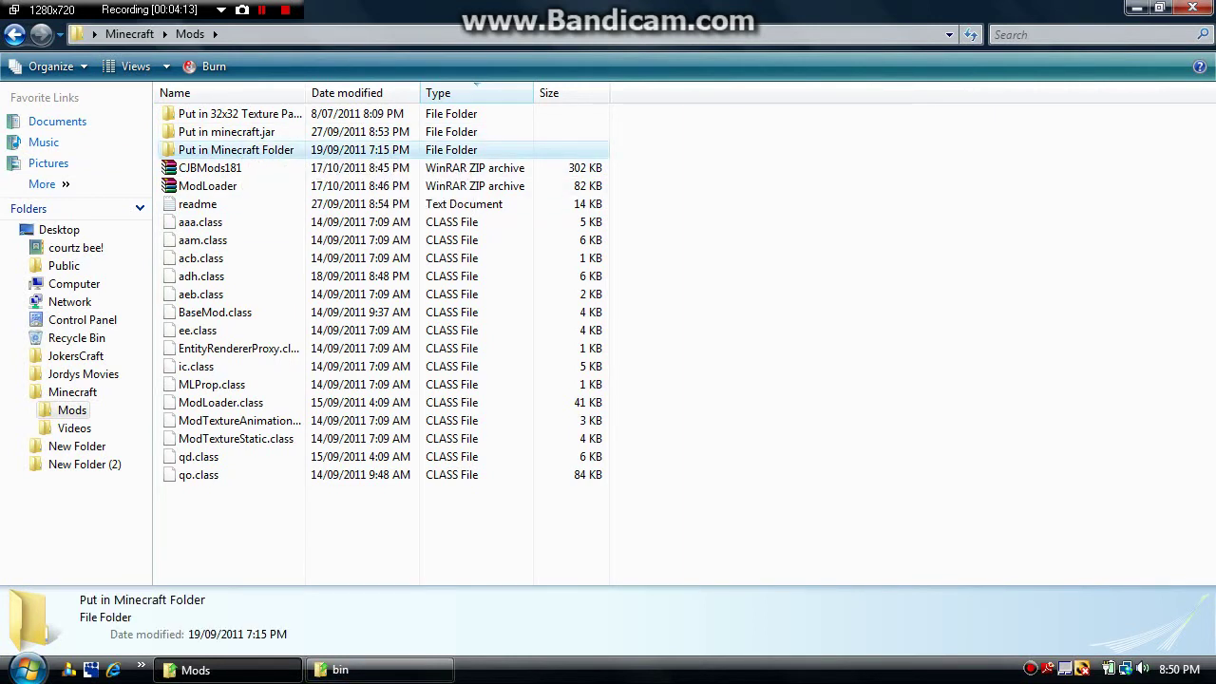
pyautogui.doubleClick(275, 150)
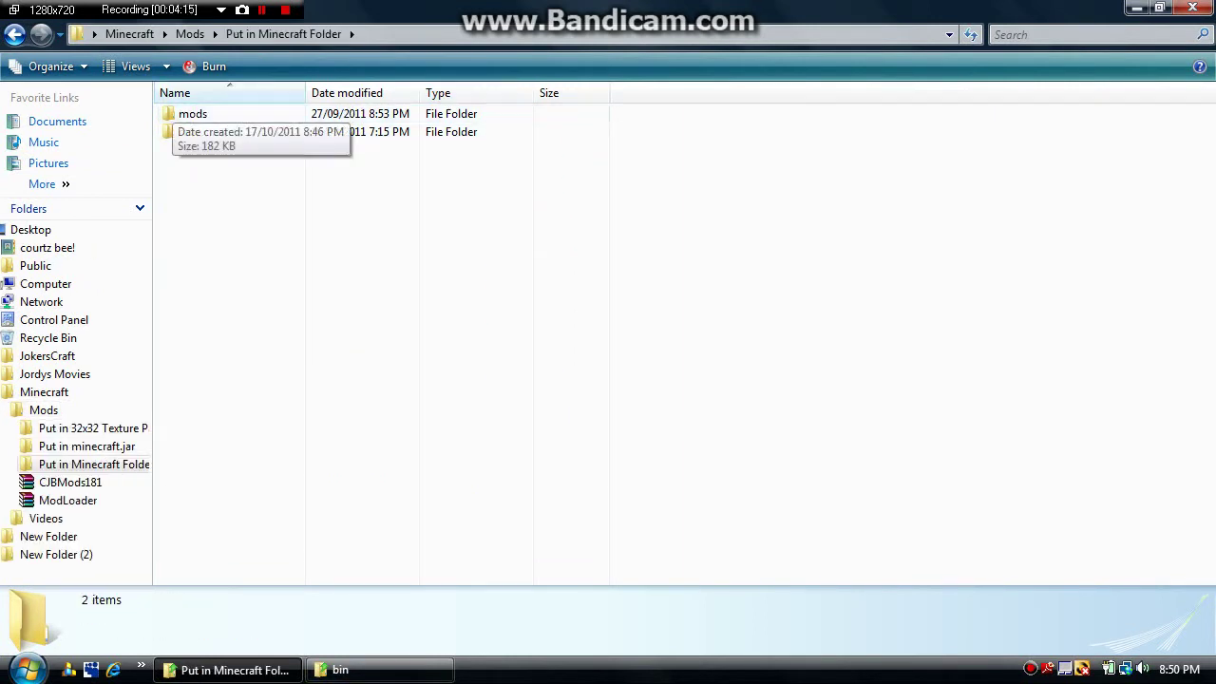
pyautogui.press('BackSpace')
# - Open the "Put in minecraft.jar" folder and select the lr.class, qo.class and sz.class files
pyautogui.doubleClick(190, 131)
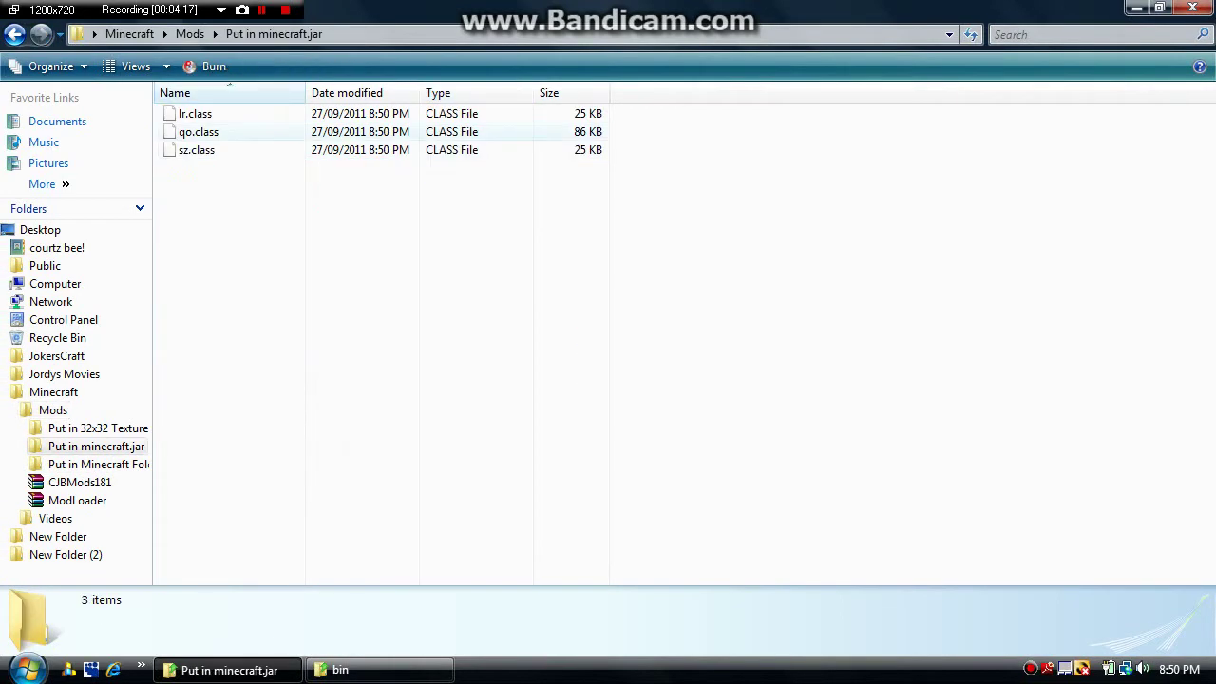
pyautogui.moveTo(217, 161); pyautogui.dragTo(230, 109)
pyautogui.click(340, 670)
pyautogui.click(340, 670)
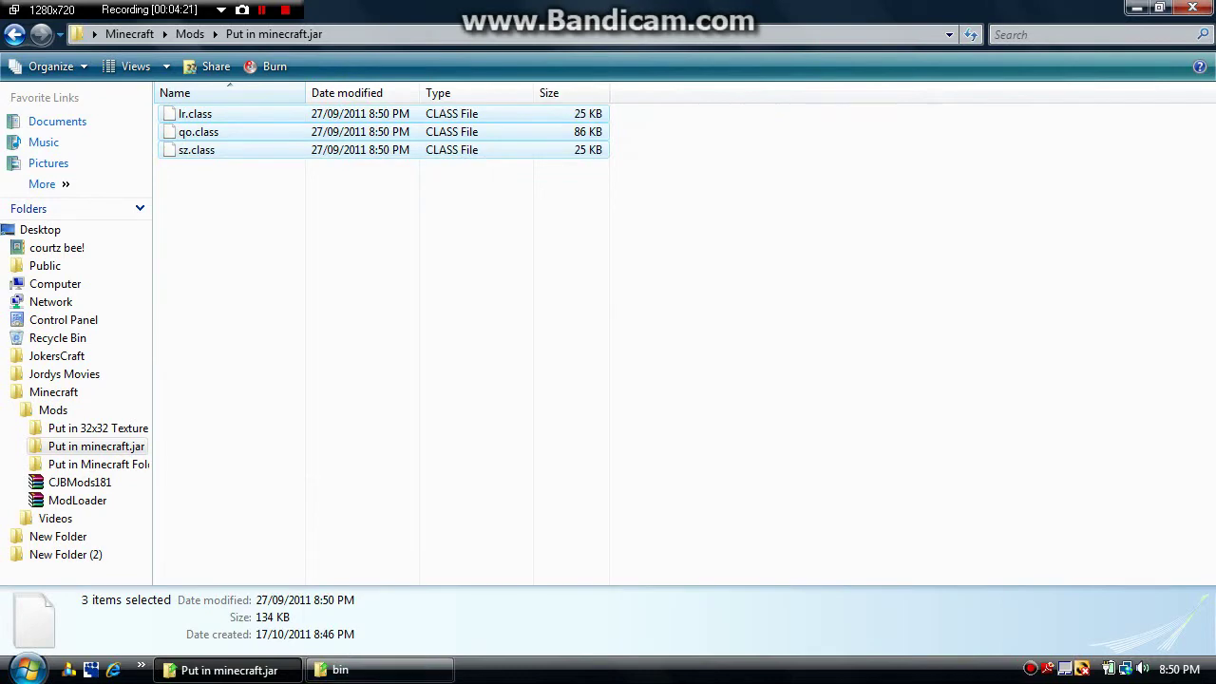
pyautogui.click(28, 670)
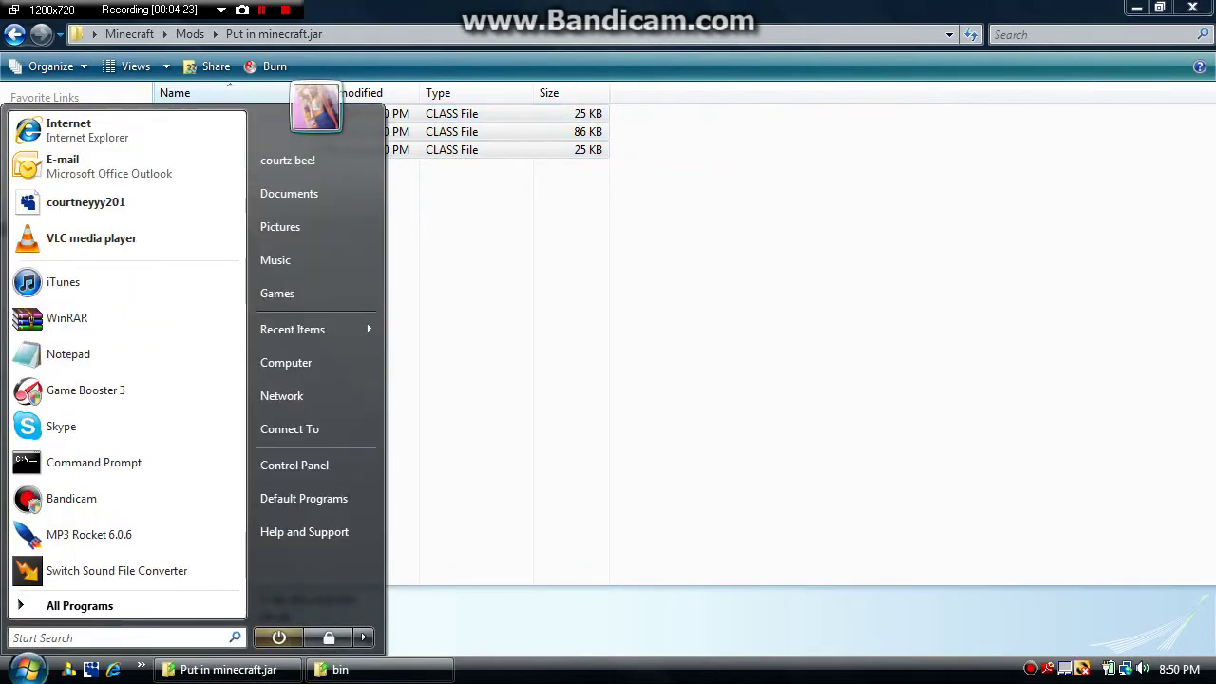
pyautogui.write('minecraft')
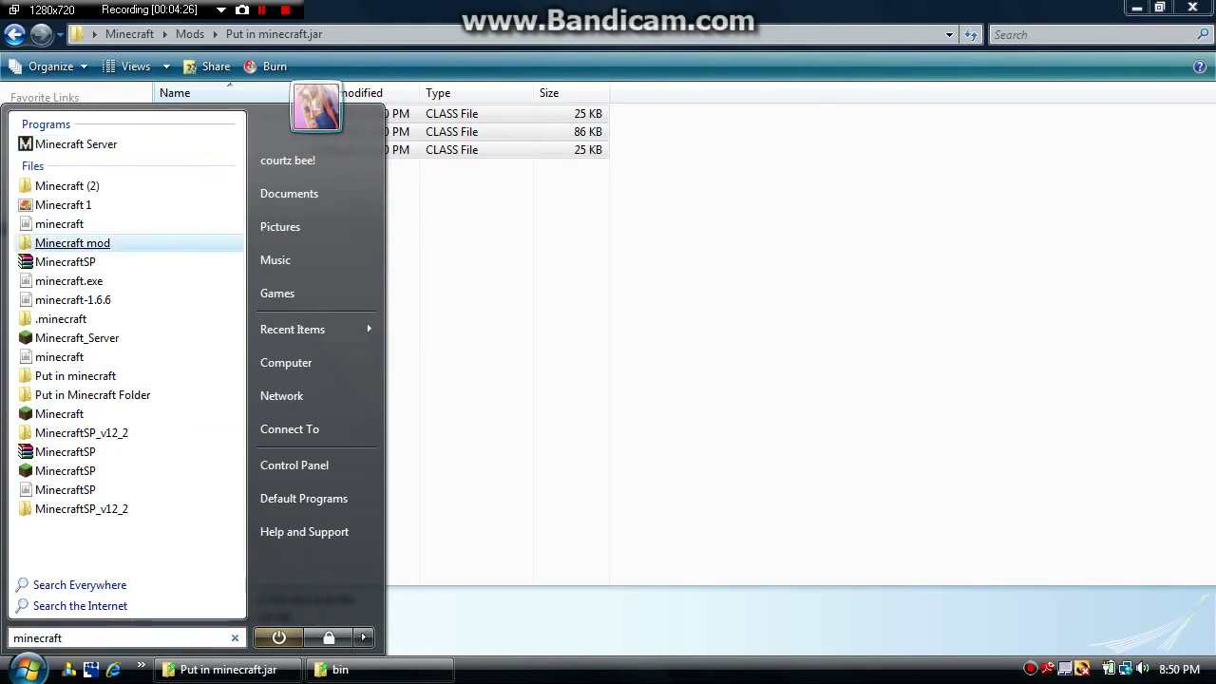
pyautogui.press('Return')
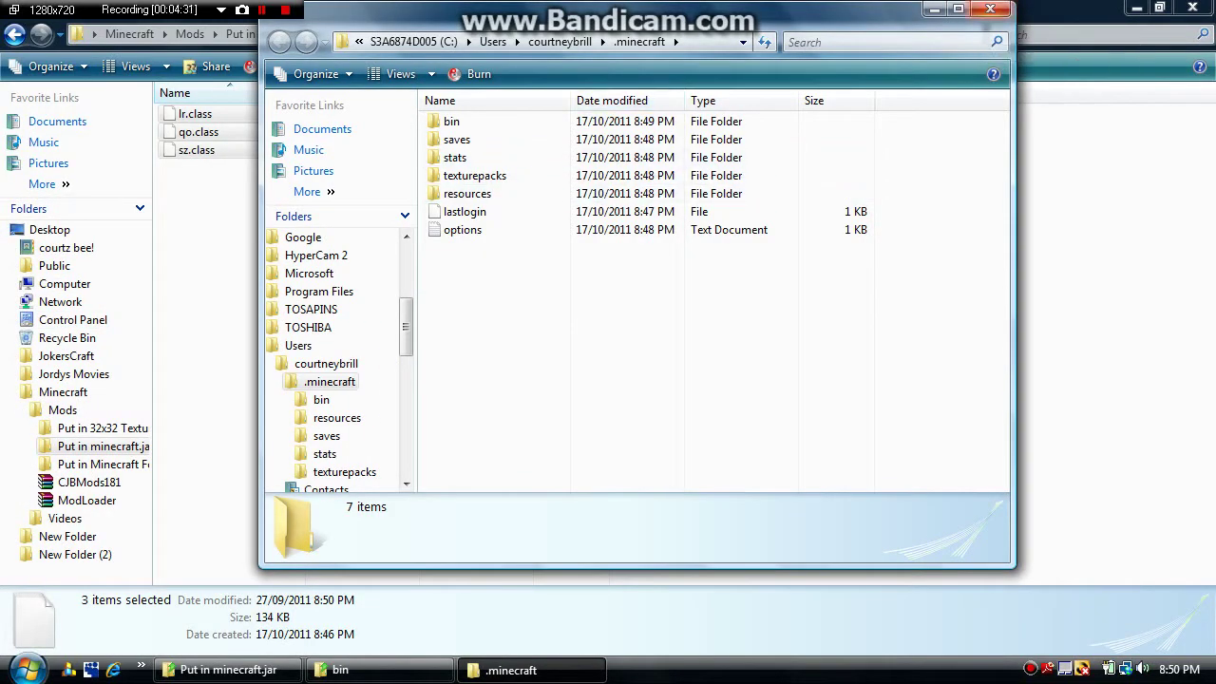
pyautogui.click(990, 9)
# - Open minecraft.jar in WinRAR again and dismiss the licence reminder
pyautogui.click(28, 670)
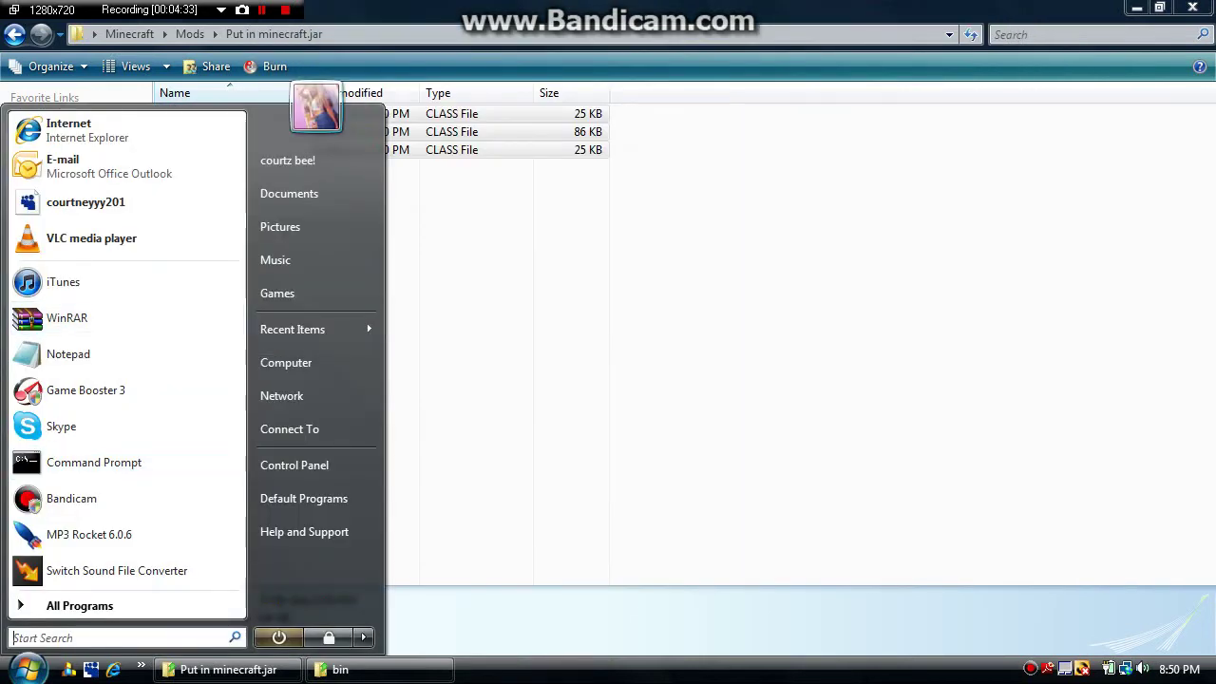
pyautogui.click(67, 318)
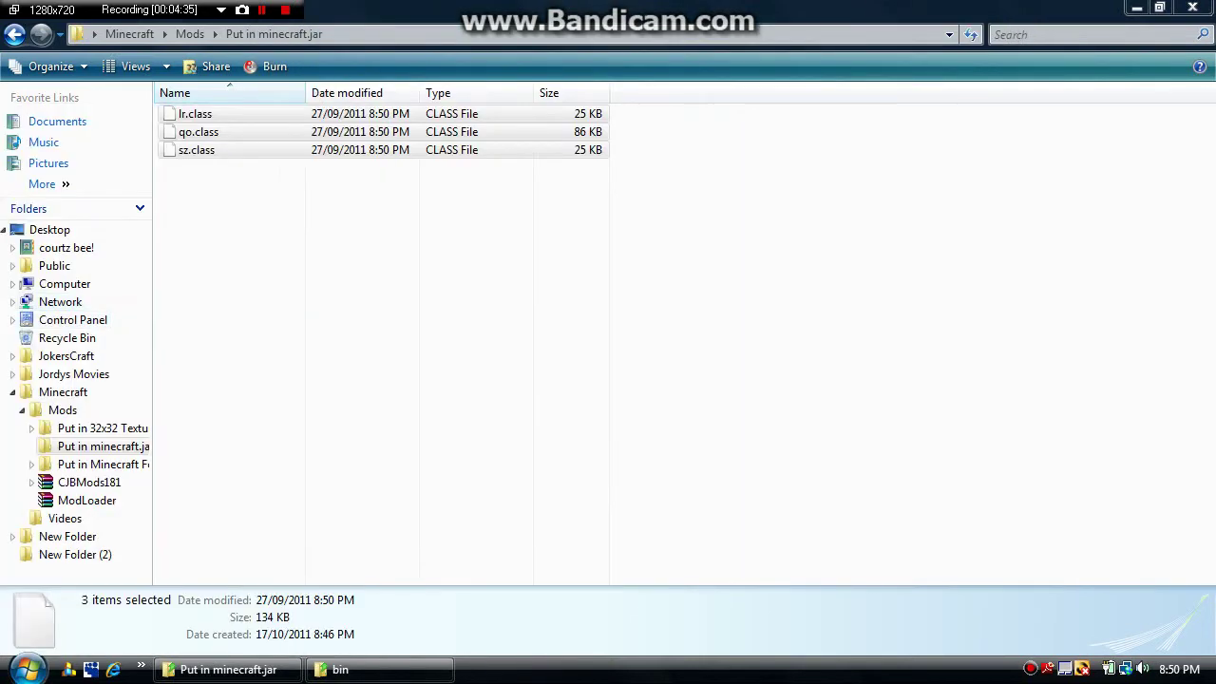
pyautogui.doubleClick(55, 253)
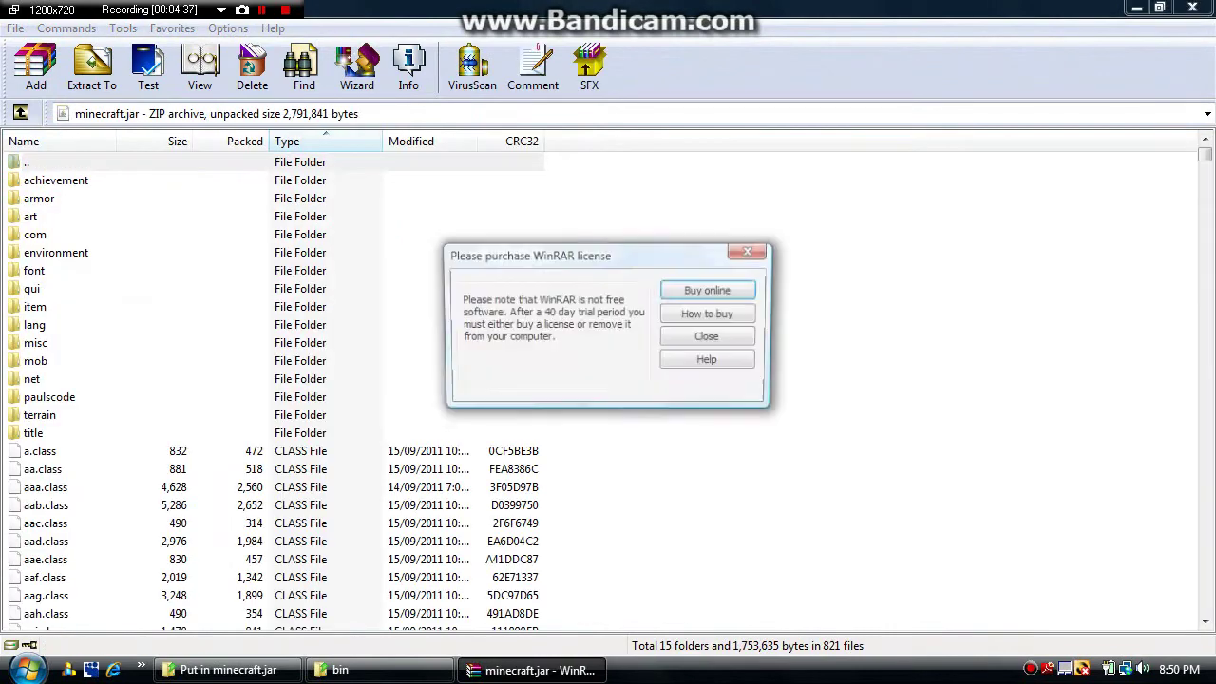
pyautogui.click(709, 338)
# - Add lr.class, qo.class and sz.class to minecraft.jar with the "Add and replace files" update mode, and close WinRAR
pyautogui.click(228, 670)
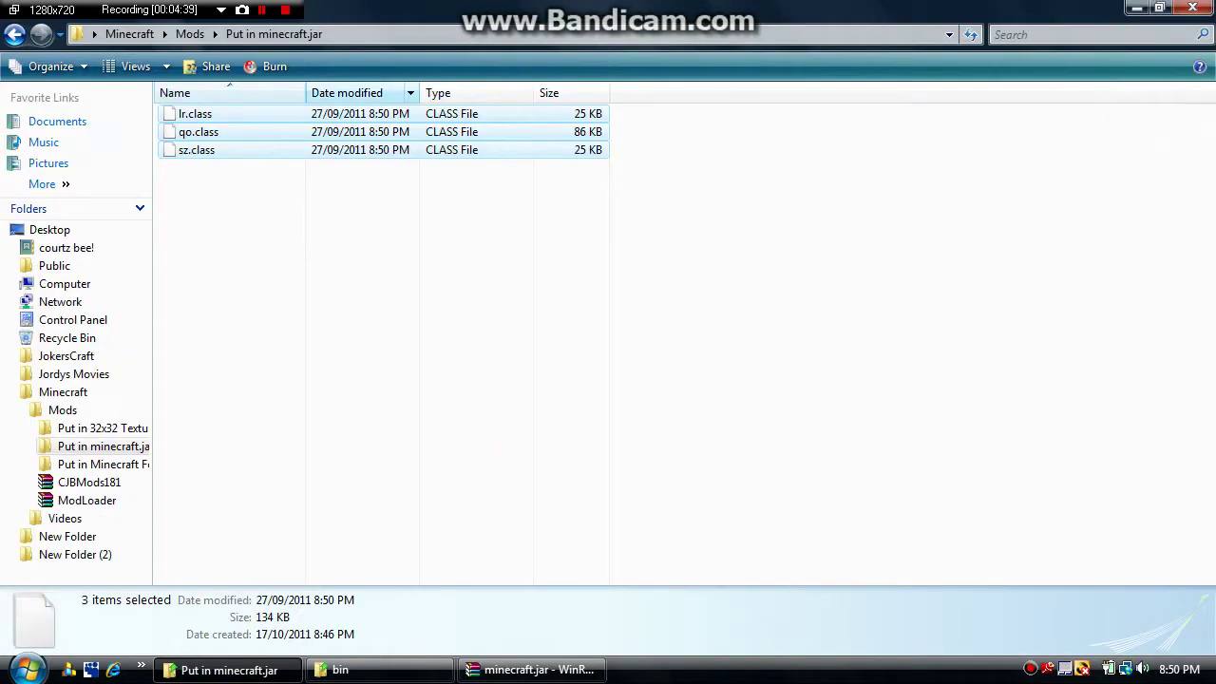
pyautogui.moveTo(314, 135); pyautogui.dragTo(500, 589)
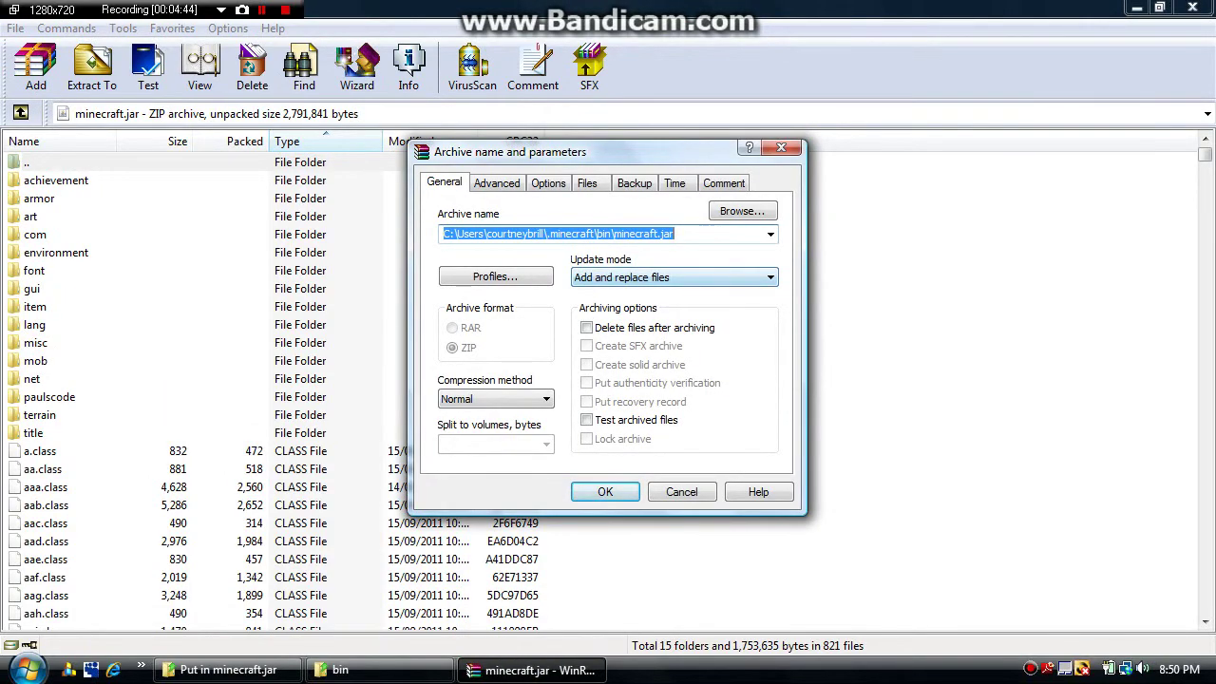
pyautogui.click(605, 492)
pyautogui.click(1193, 8)
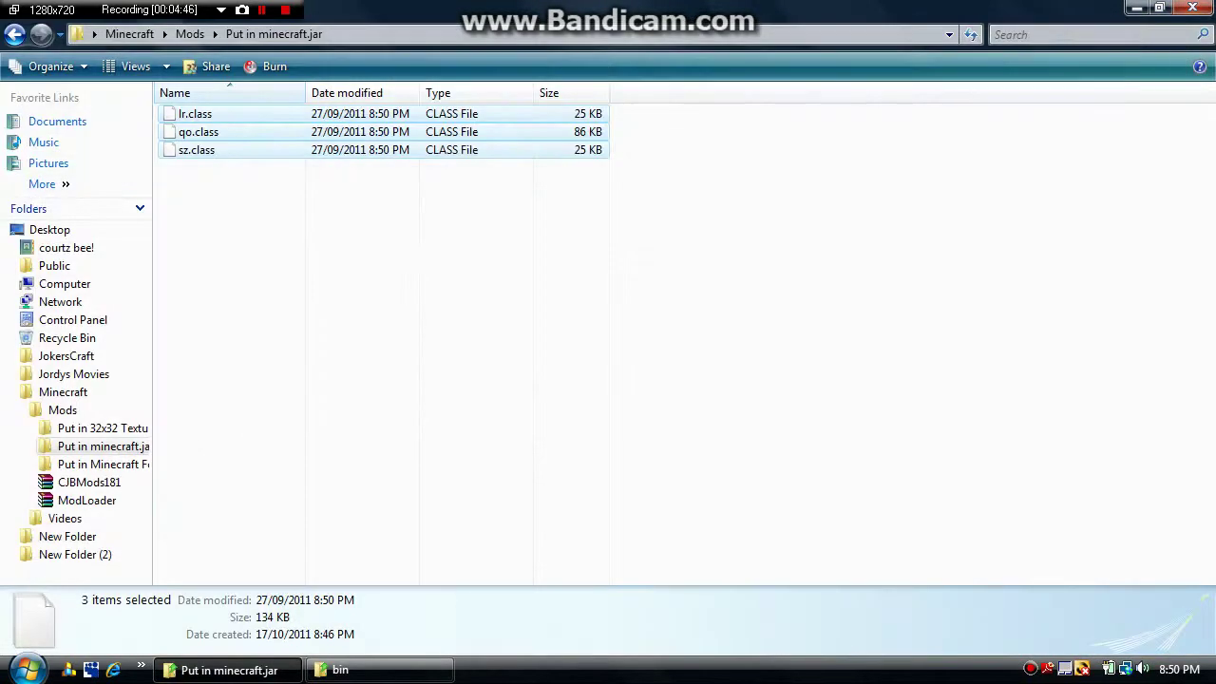
# - Open the "Put in Minecraft Folder" folder in Mods, select its mods and resources folders, and bring up the .minecraft folder
pyautogui.press('BackSpace')
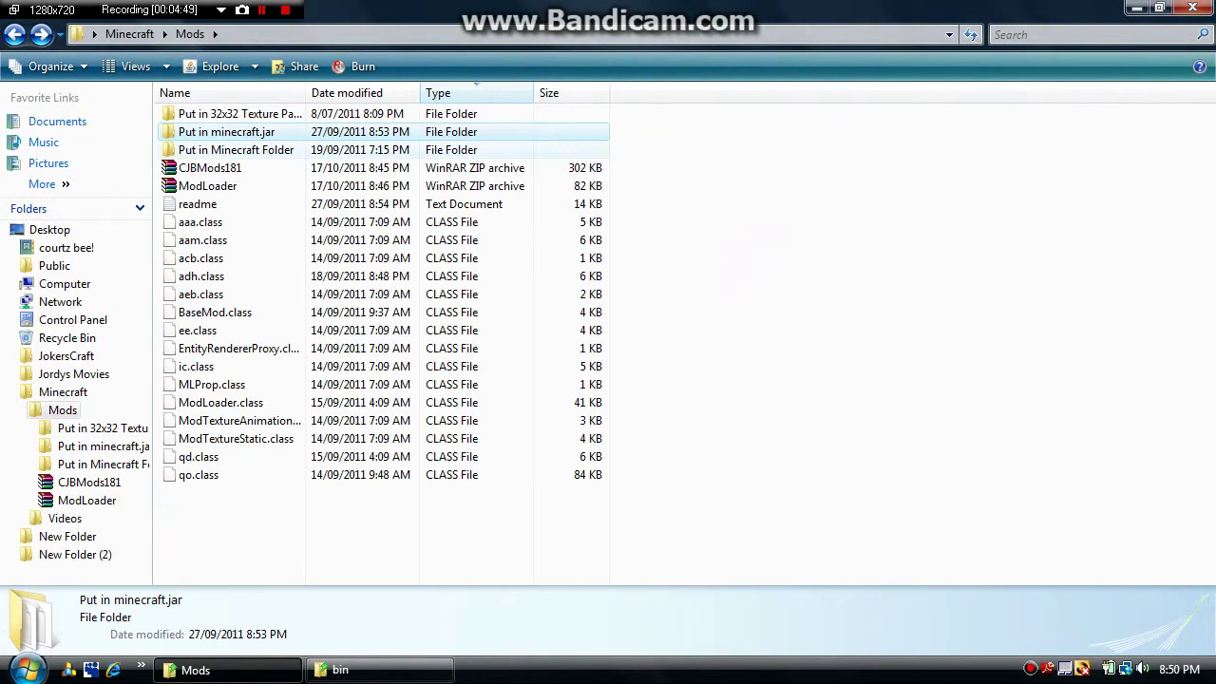
pyautogui.doubleClick(236, 150)
pyautogui.moveTo(222, 256); pyautogui.dragTo(340, 670)
pyautogui.click(258, 127)
pyautogui.moveTo(516, 406); pyautogui.dragTo(532, 444)
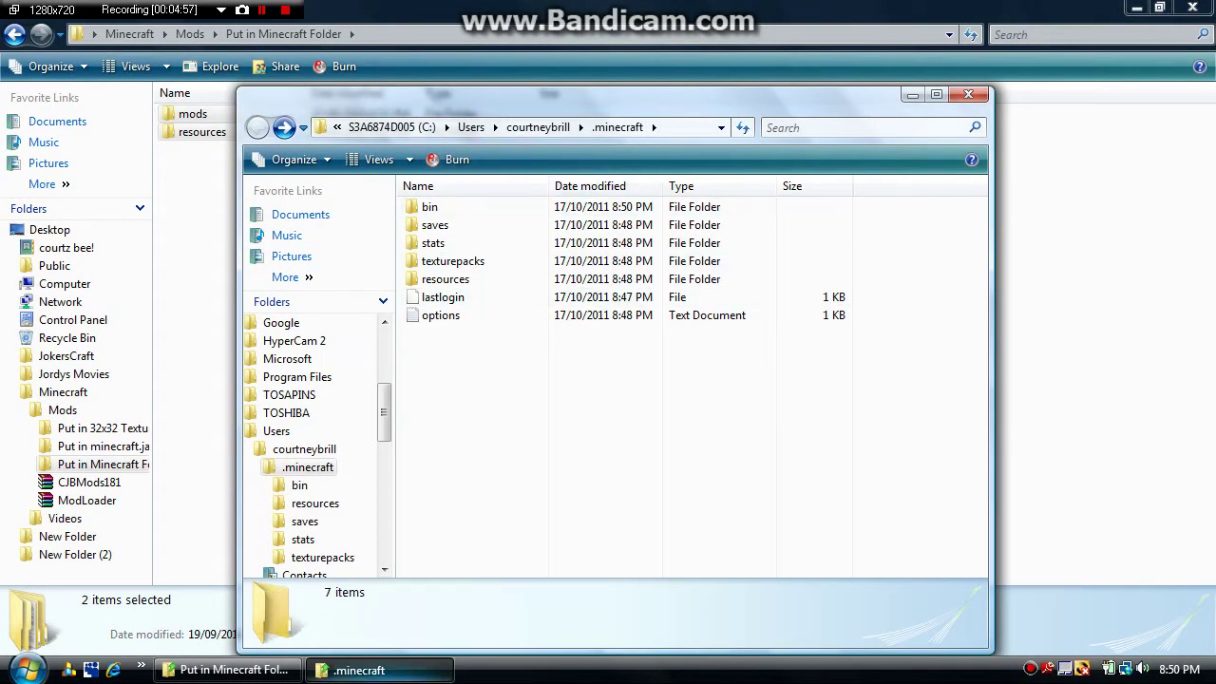
pyautogui.click(262, 9)
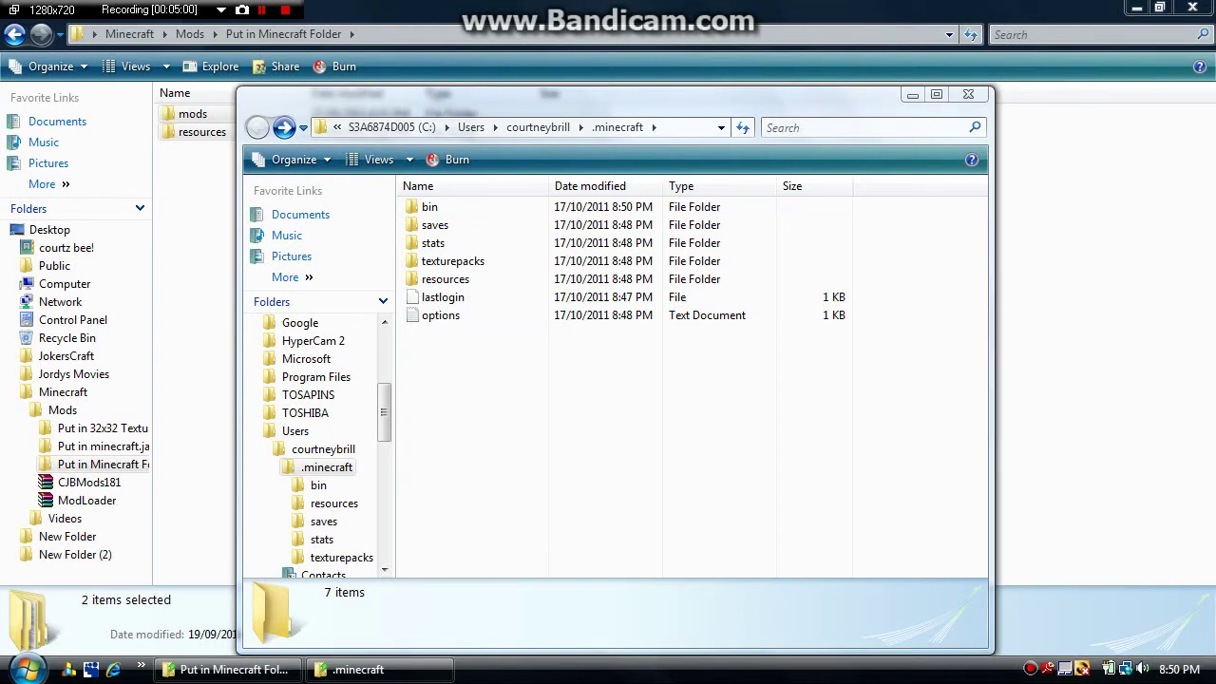
# - Move the mods and resources folders into the .minecraft folder, merging resources with the existing folder
pyautogui.click(228, 670)
pyautogui.moveTo(272, 244); pyautogui.dragTo(238, 110)
pyautogui.moveTo(228, 117); pyautogui.dragTo(514, 370)
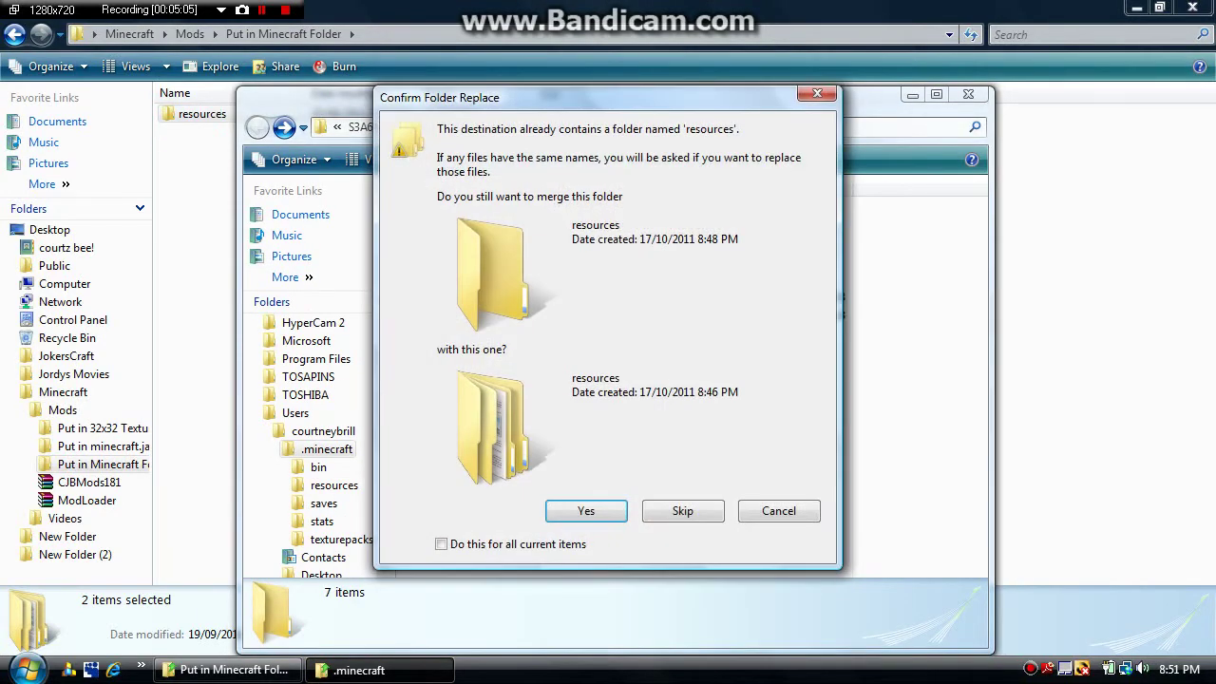
pyautogui.click(586, 511)
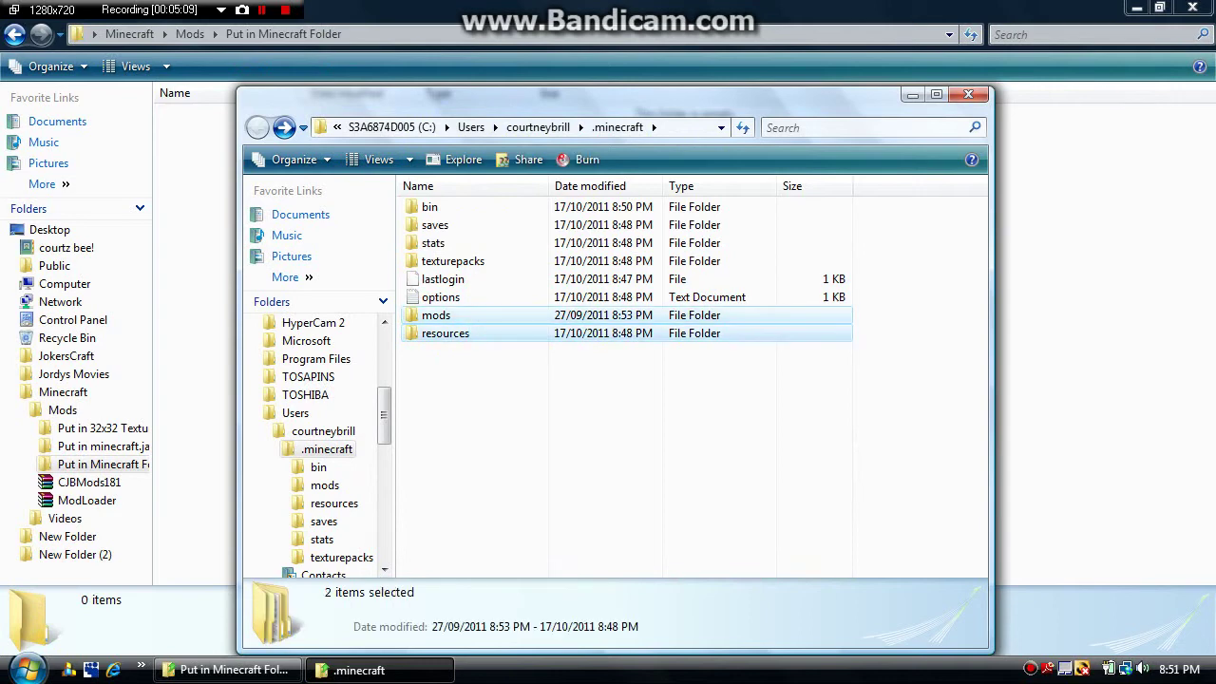
# - Open the texturepacks folder inside .minecraft and minimize the "Put in Minecraft Folder" window
pyautogui.moveTo(437, 323); pyautogui.dragTo(608, 399)
pyautogui.doubleClick(453, 260)
pyautogui.click(1137, 7)
pyautogui.click(258, 128)
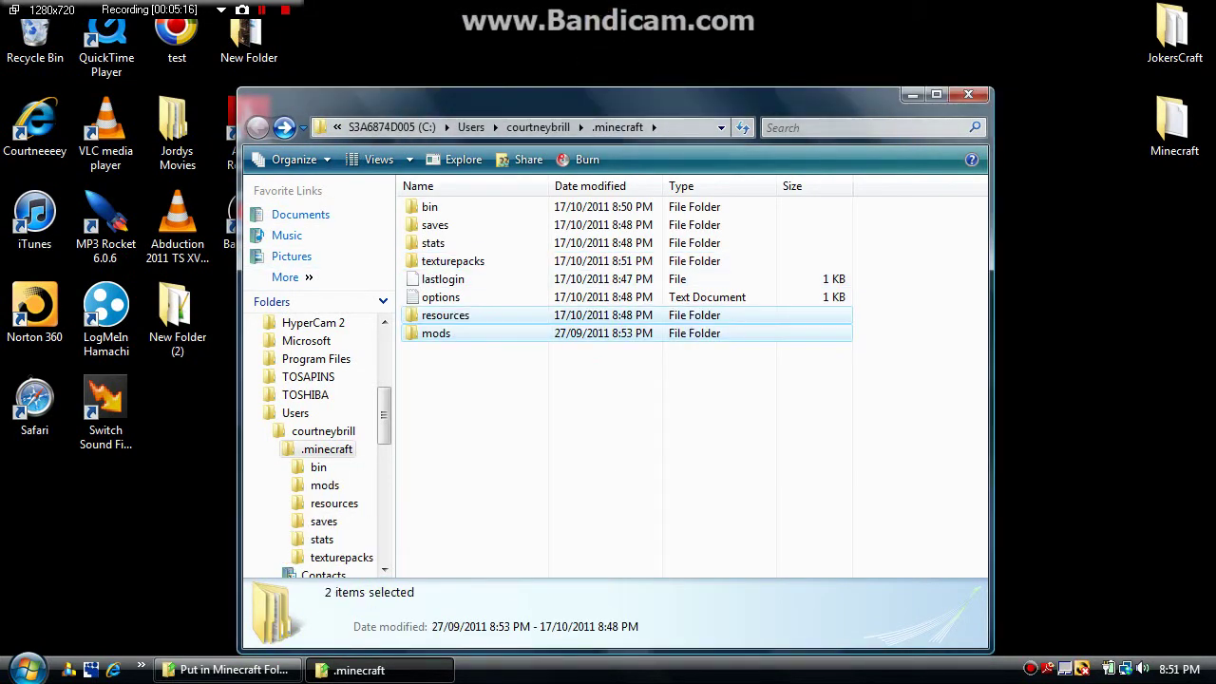
pyautogui.hotkey('alt', 'Right')
pyautogui.hotkey('alt', 'Left')
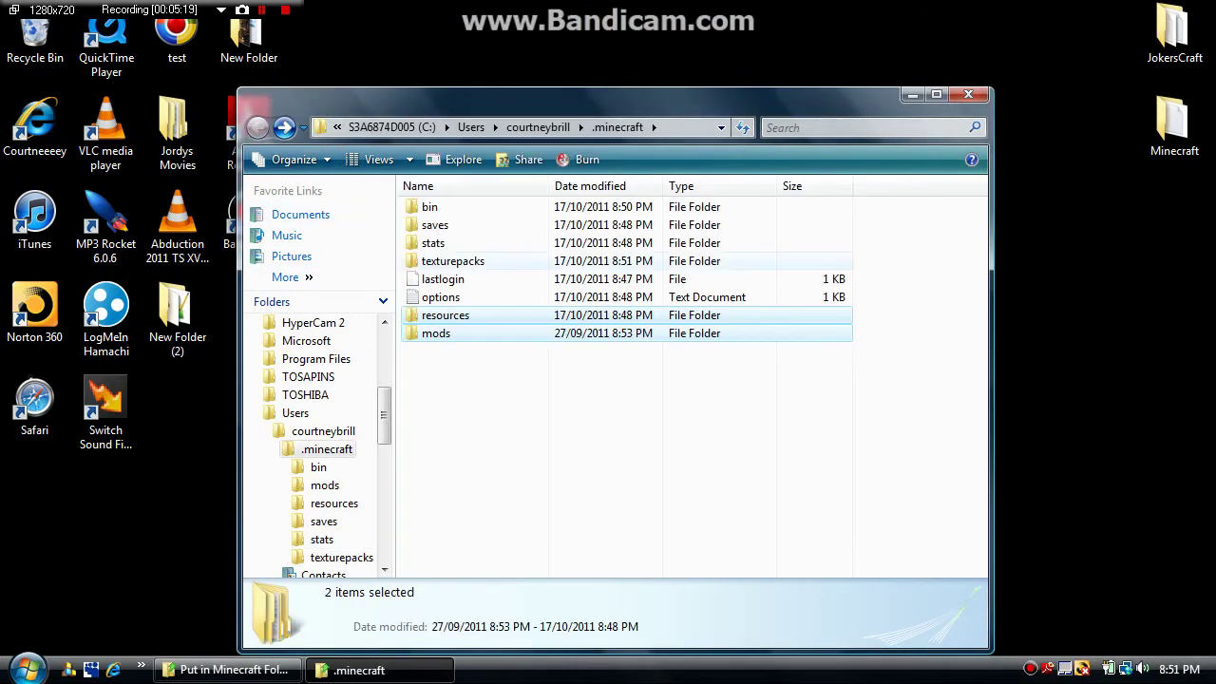
pyautogui.hotkey('alt', 'Right')
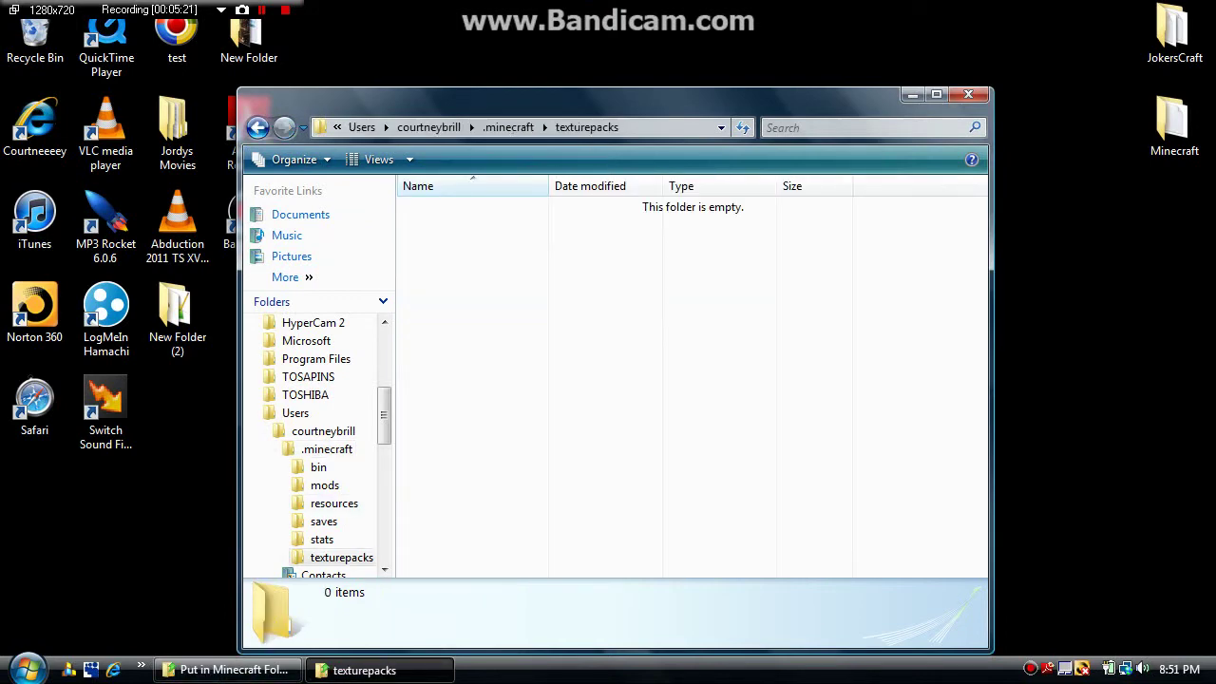
# - Move the cjb folder from "Put in 32x32 Texture Pack" into texturepacks, and close both folder windows
pyautogui.click(228, 670)
pyautogui.hotkey('alt', 'Left')
pyautogui.doubleClick(238, 114)
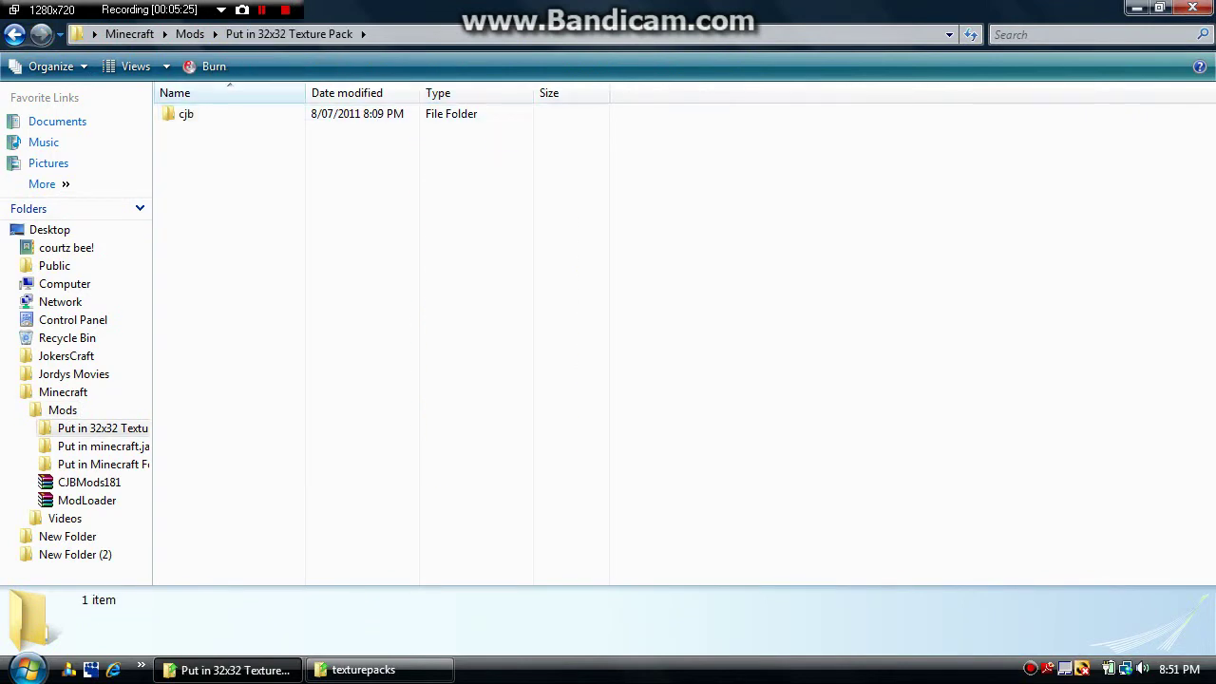
pyautogui.moveTo(322, 152); pyautogui.dragTo(567, 387)
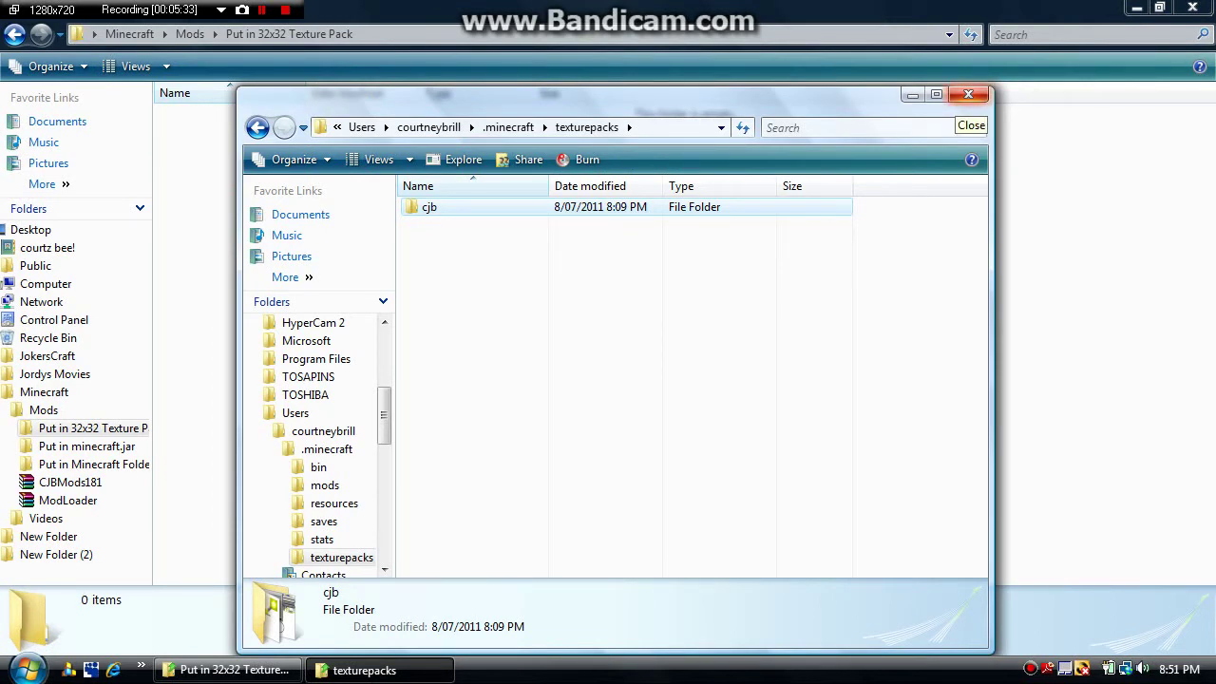
pyautogui.click(968, 94)
pyautogui.click(1192, 8)
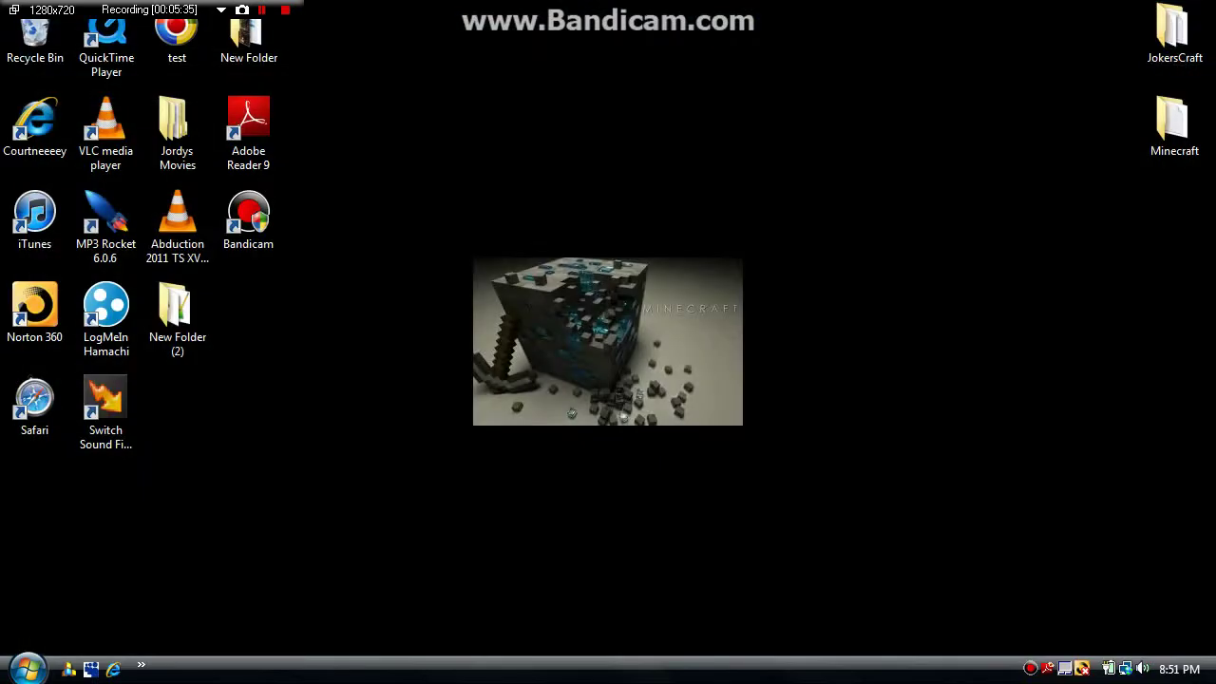
# - Launch the Minecraft application from the JokersCraft folder on the desktop
pyautogui.doubleClick(1175, 124)
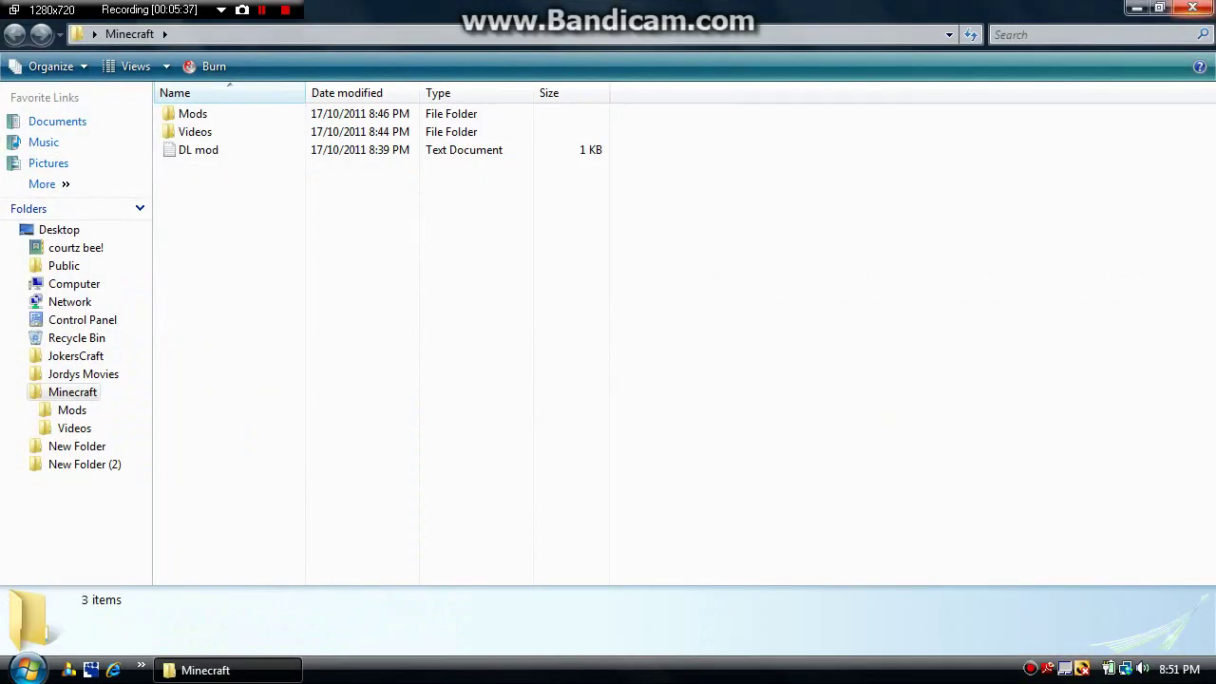
pyautogui.click(1193, 7)
pyautogui.doubleClick(1175, 34)
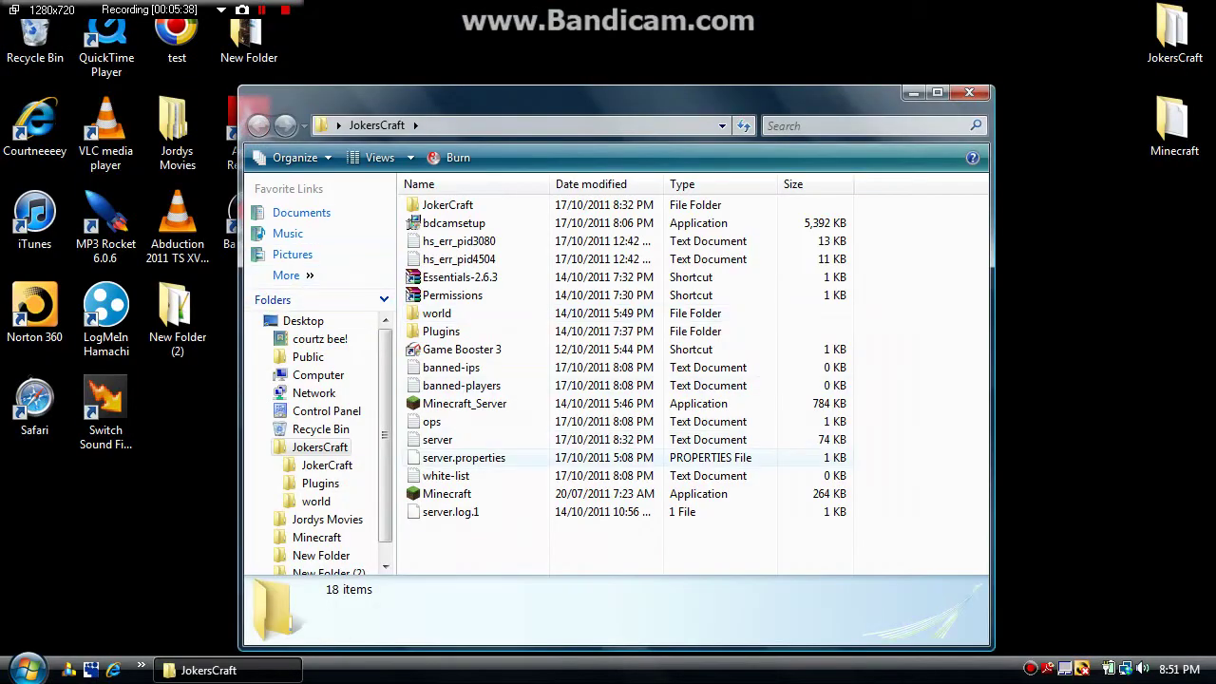
pyautogui.click(456, 494)
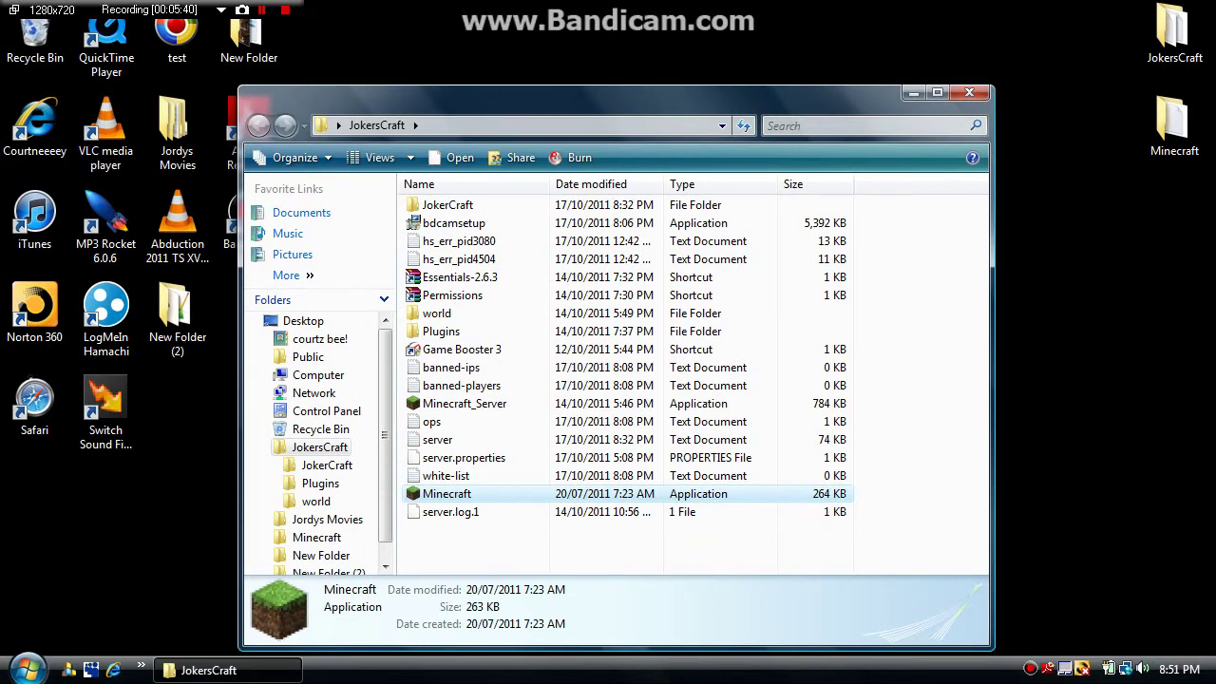
pyautogui.doubleClick(446, 493)
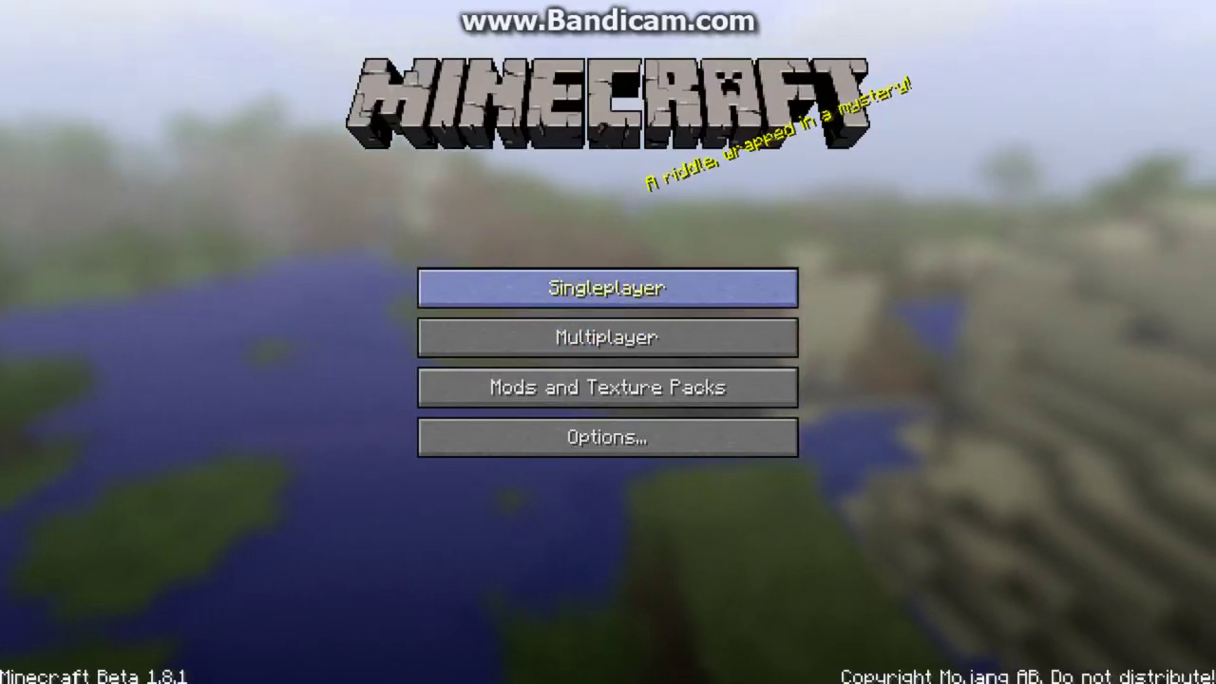
# - Create a new singleplayer world named Test in Survival mode
pyautogui.click(608, 288)
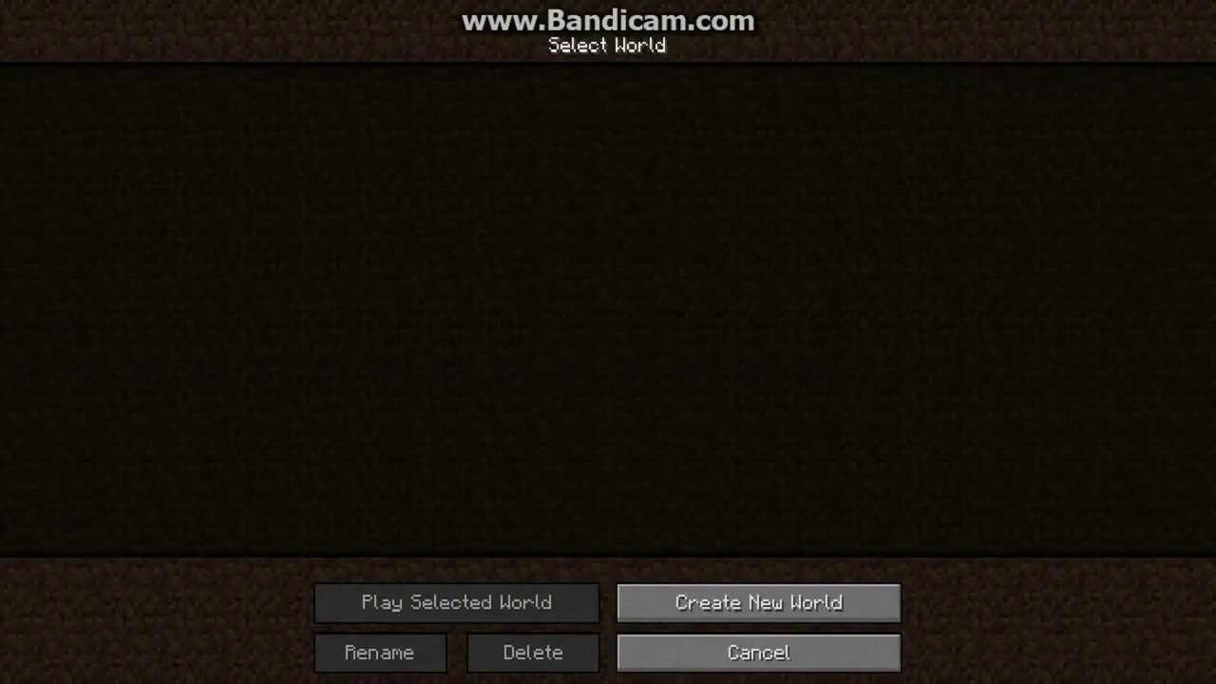
pyautogui.click(760, 653)
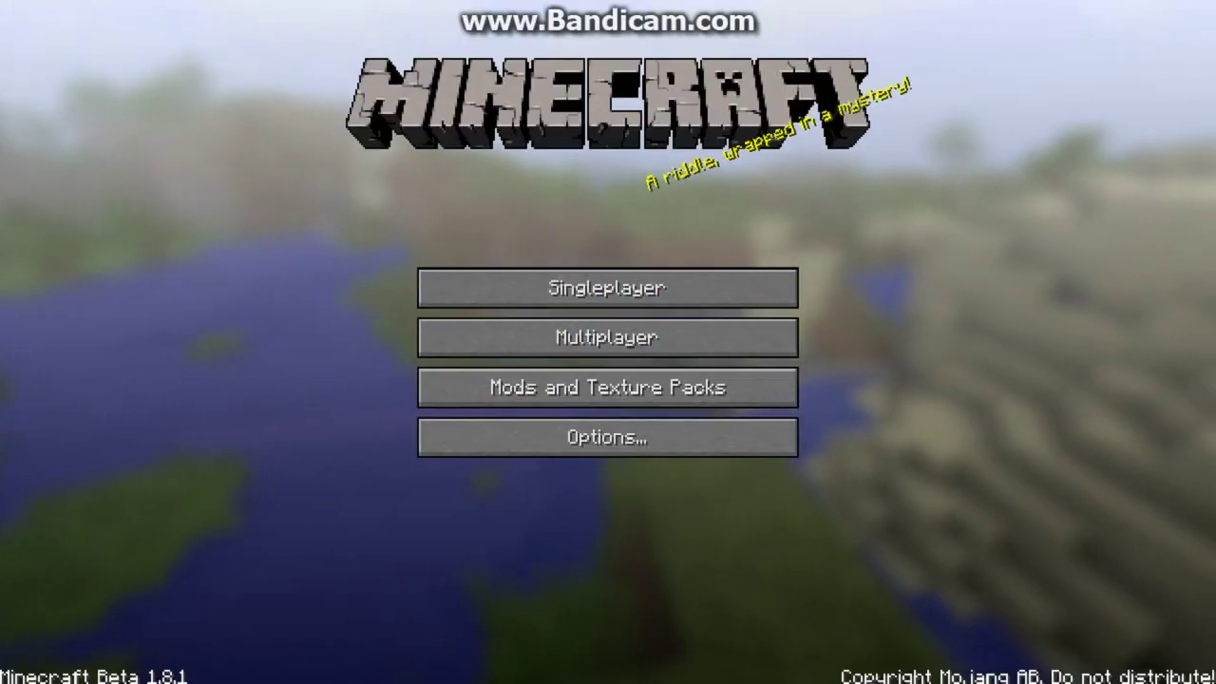
pyautogui.click(607, 288)
pyautogui.click(759, 602)
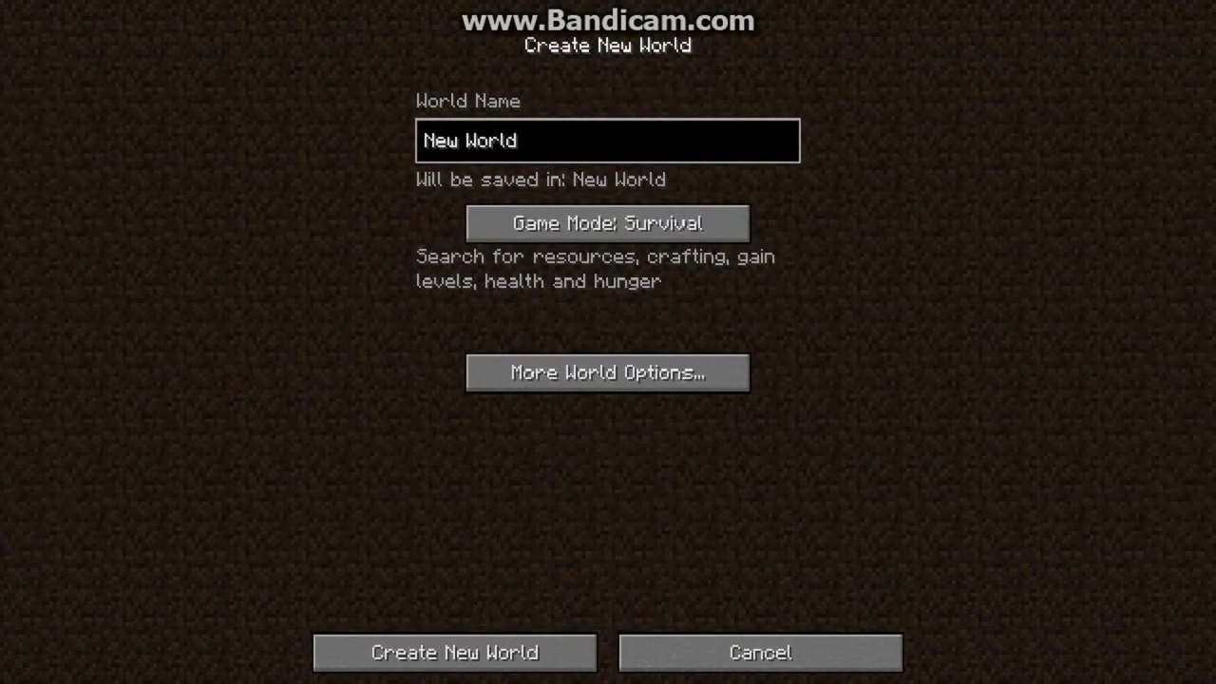
pyautogui.press('BackSpace')
pyautogui.press('BackSpace')
pyautogui.press('BackSpace')
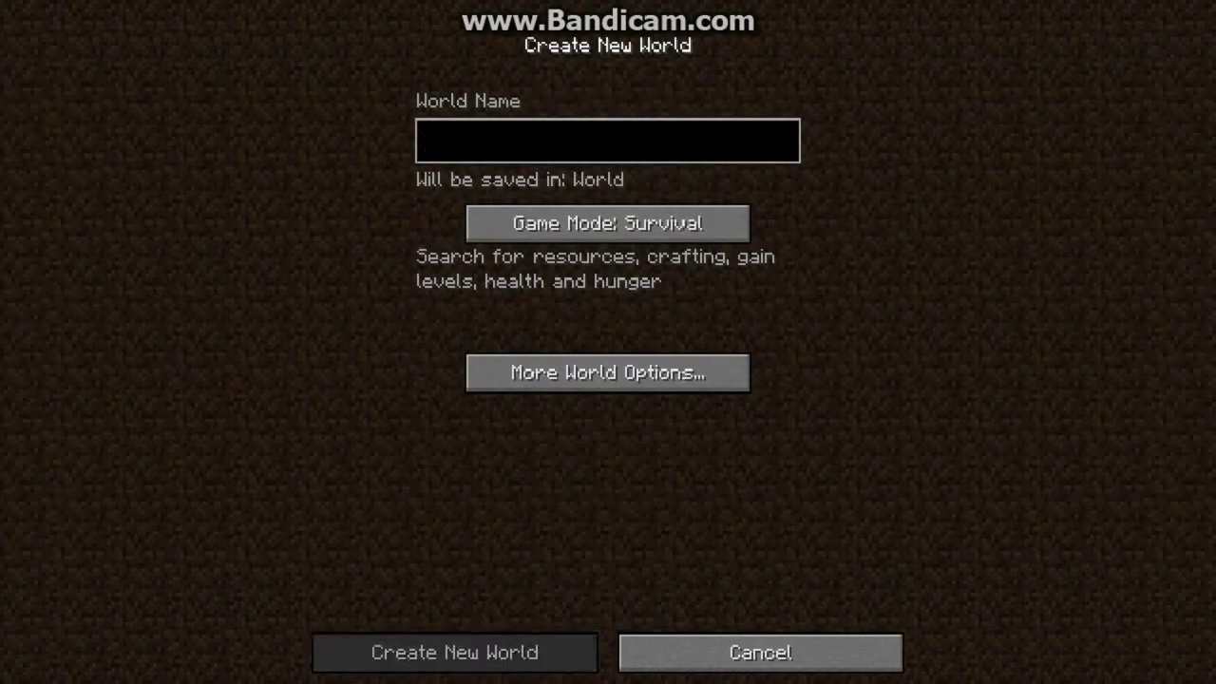
pyautogui.write('Test')
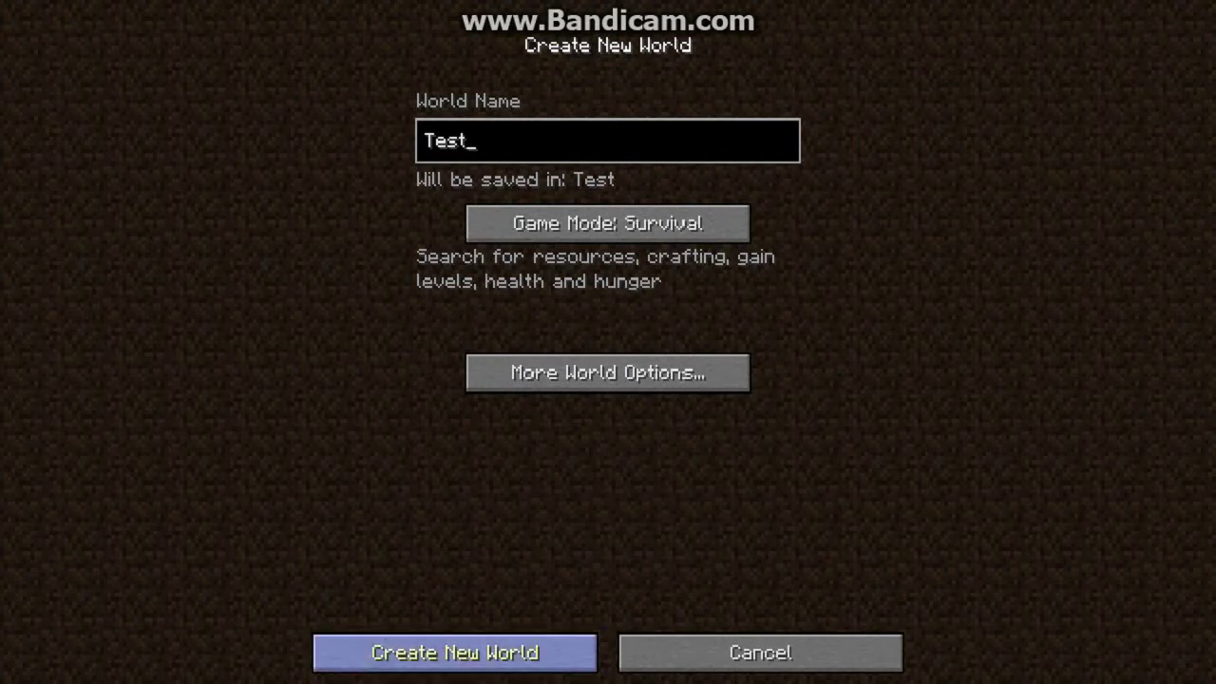
pyautogui.click(456, 652)
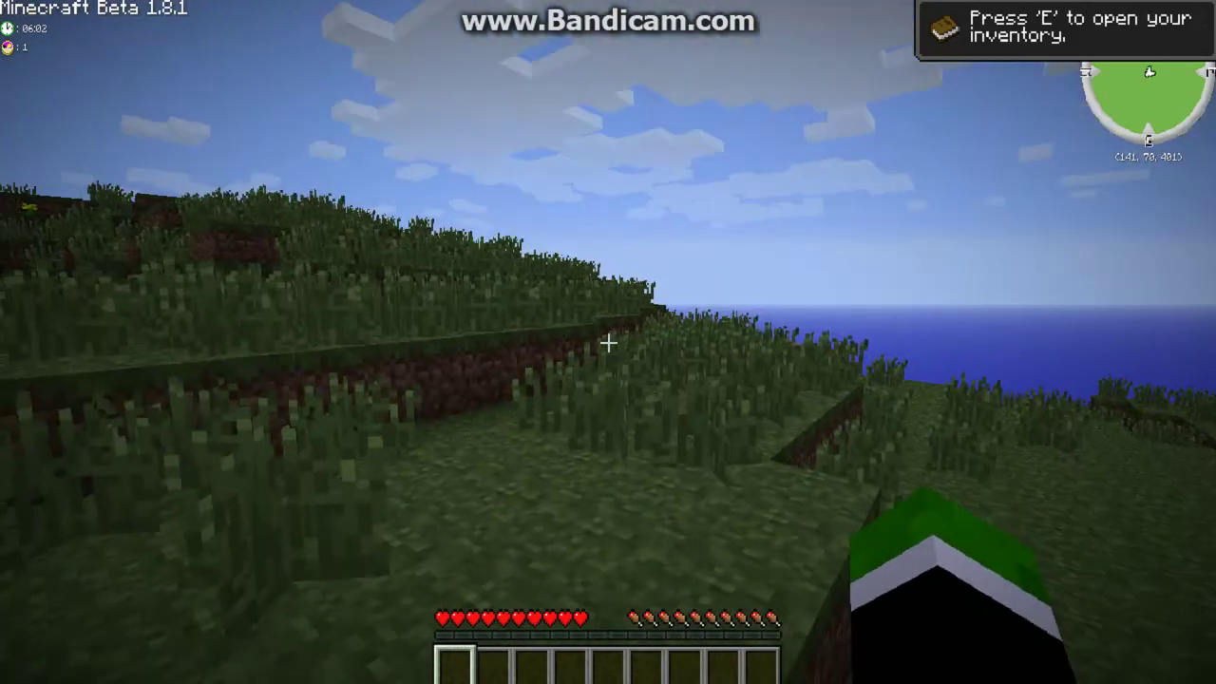
# - Lower the graphics quality and render distance in the video settings, and return to the game
pyautogui.press('Escape')
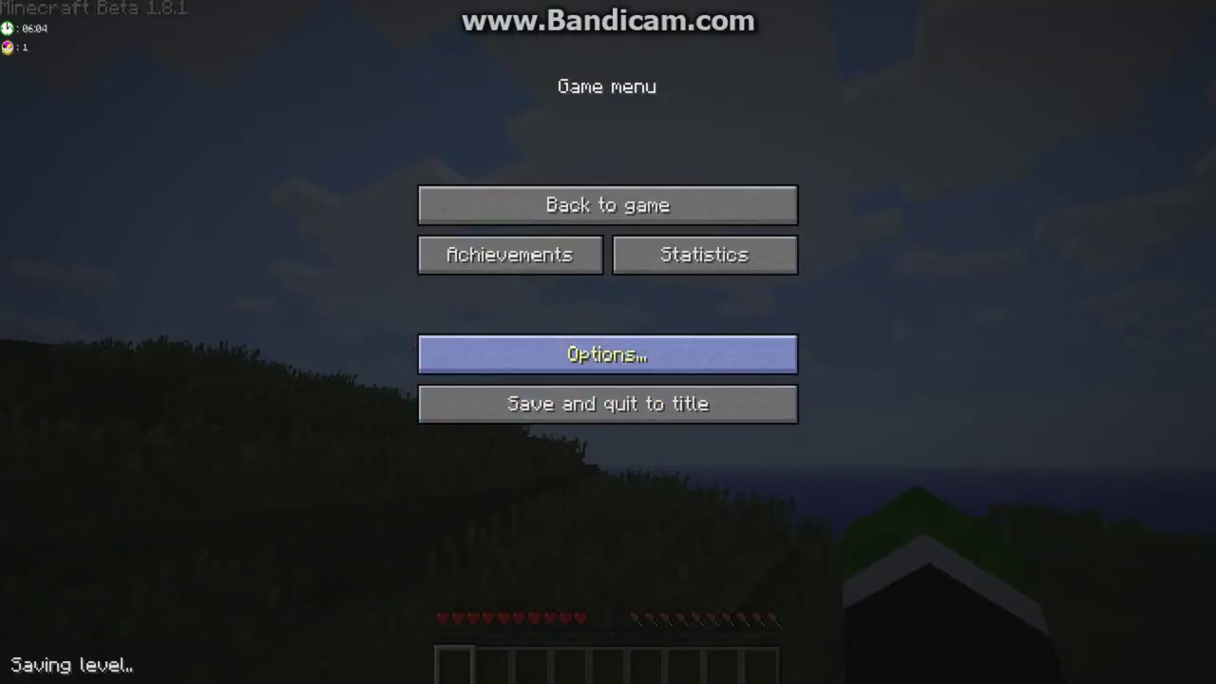
pyautogui.click(608, 355)
pyautogui.click(608, 353)
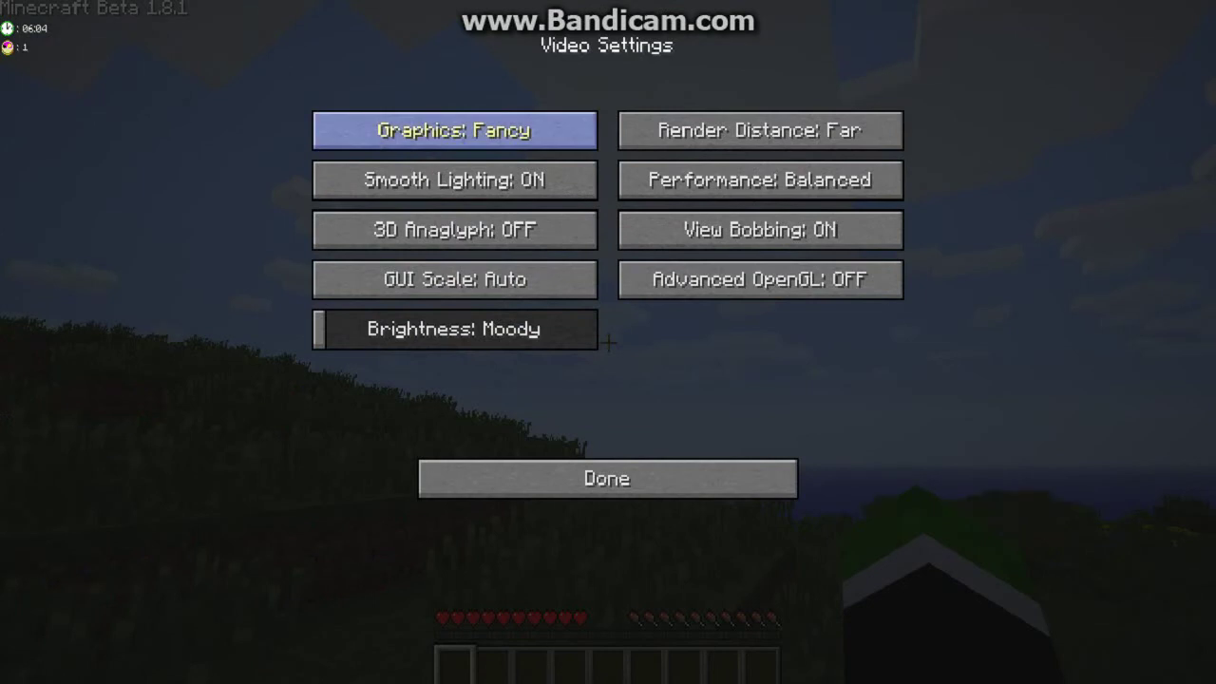
pyautogui.click(454, 130)
pyautogui.click(761, 130)
pyautogui.click(760, 130)
pyautogui.click(760, 131)
pyautogui.click(608, 479)
pyautogui.click(609, 479)
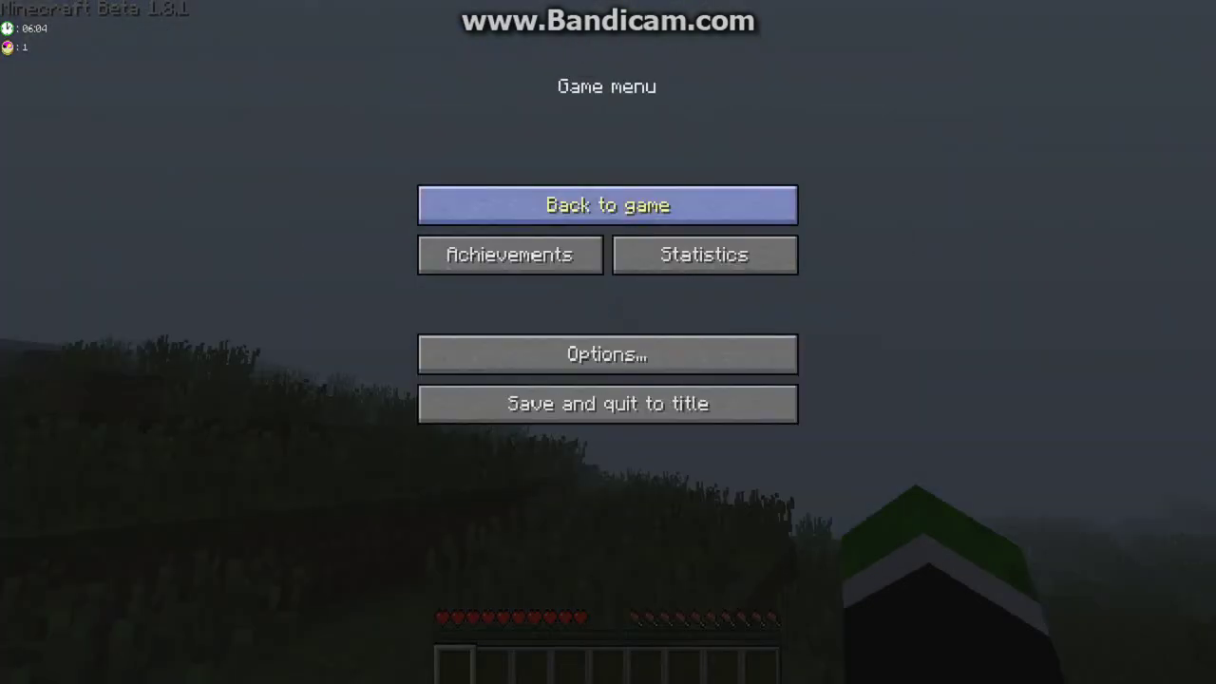
pyautogui.click(608, 205)
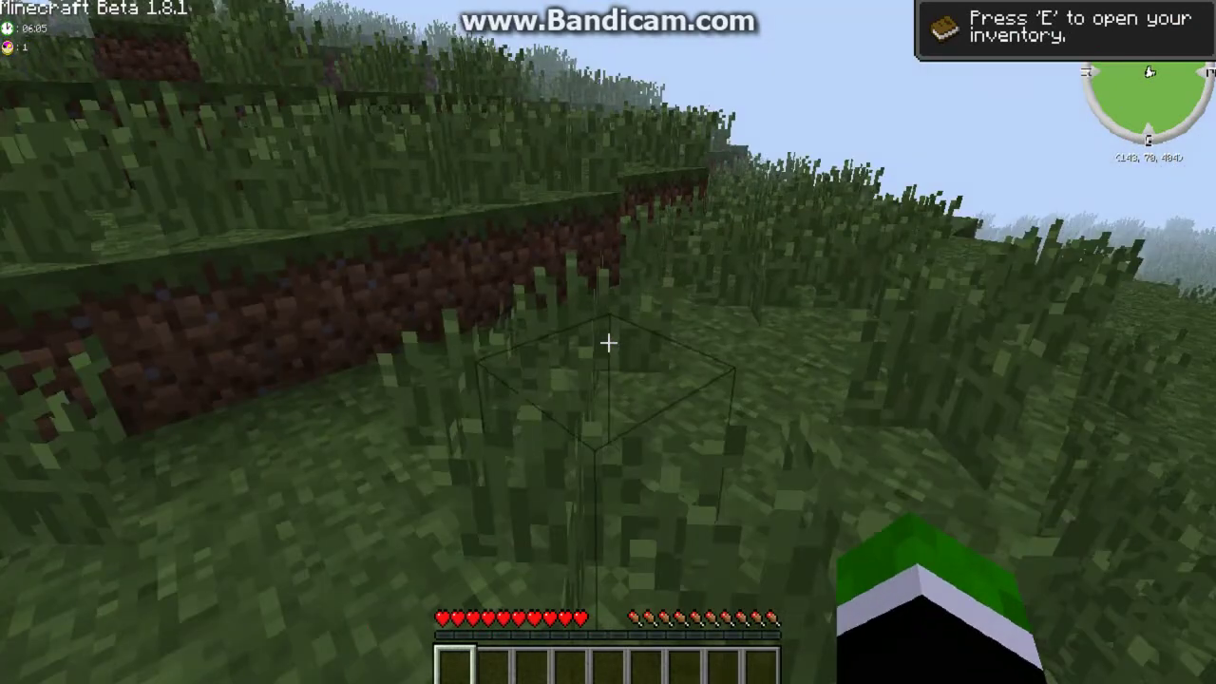
# - Walk forward through the grass, and briefly check the debug overlay and the inventory
pyautogui.press('w')
pyautogui.press('space')
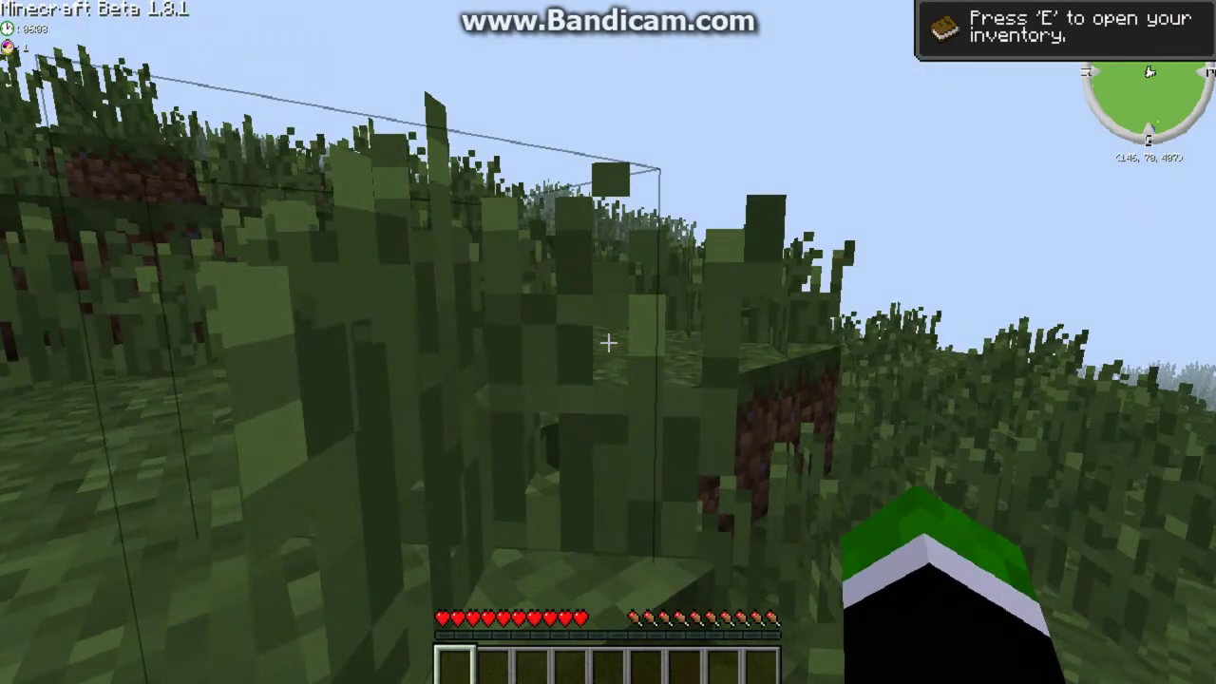
pyautogui.press('F3')
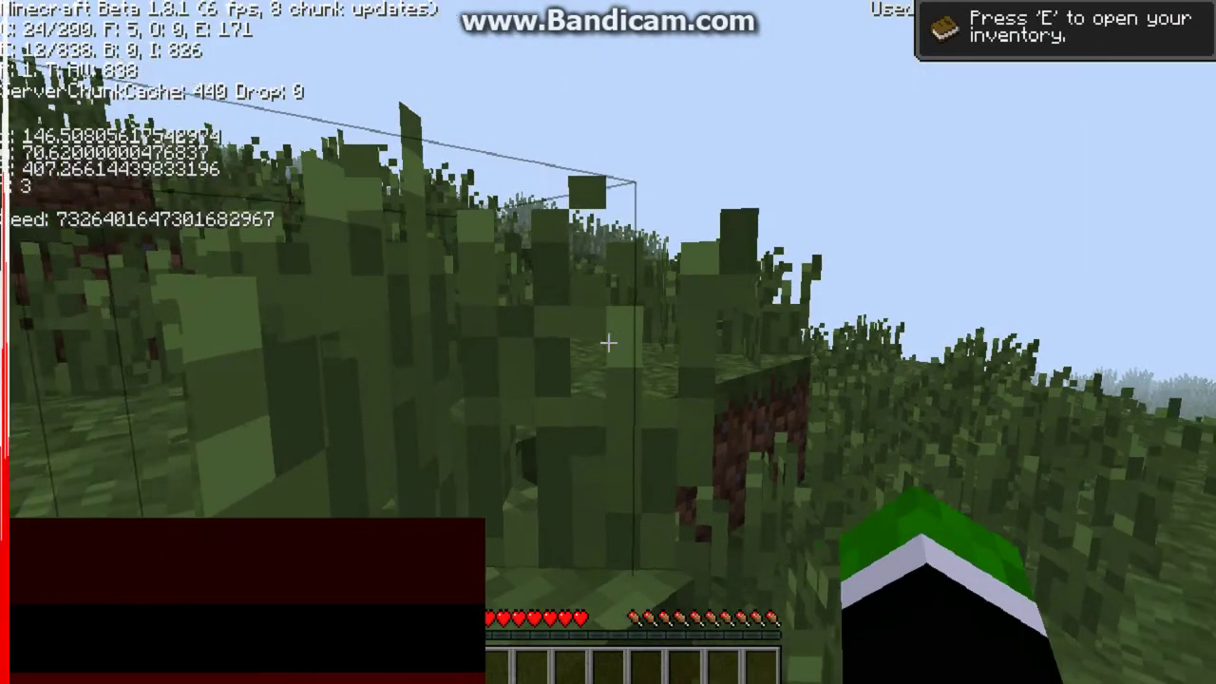
pyautogui.press('F3')
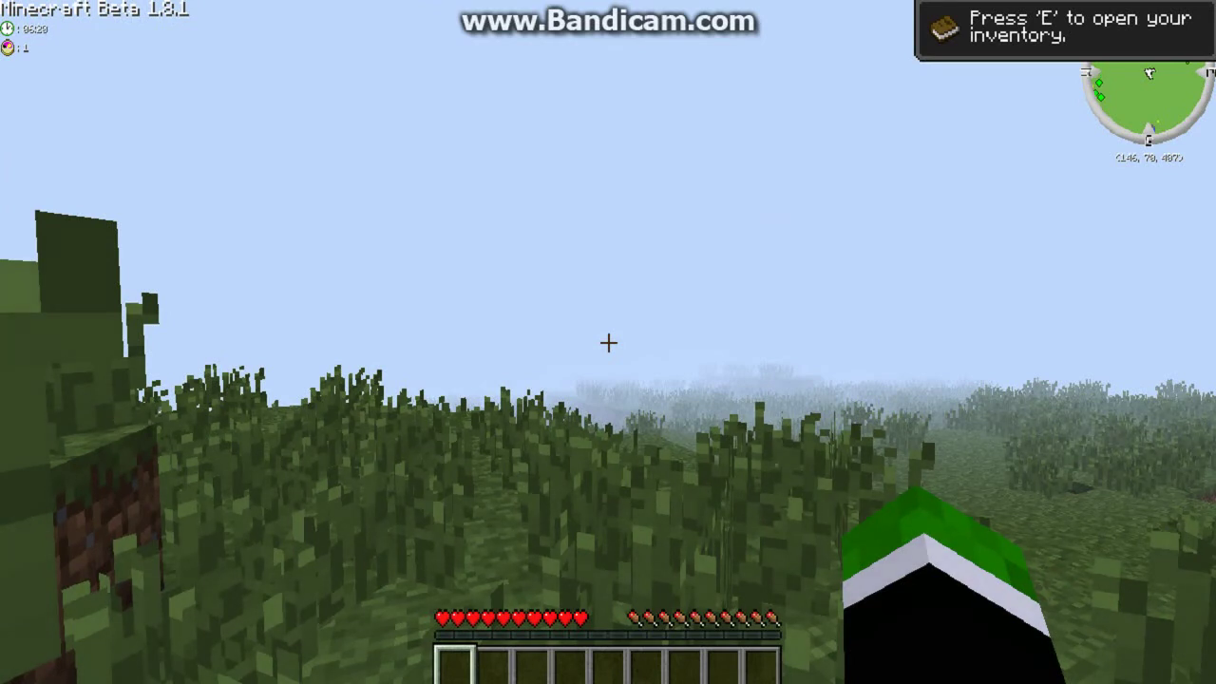
pyautogui.press('e')
pyautogui.press('e')
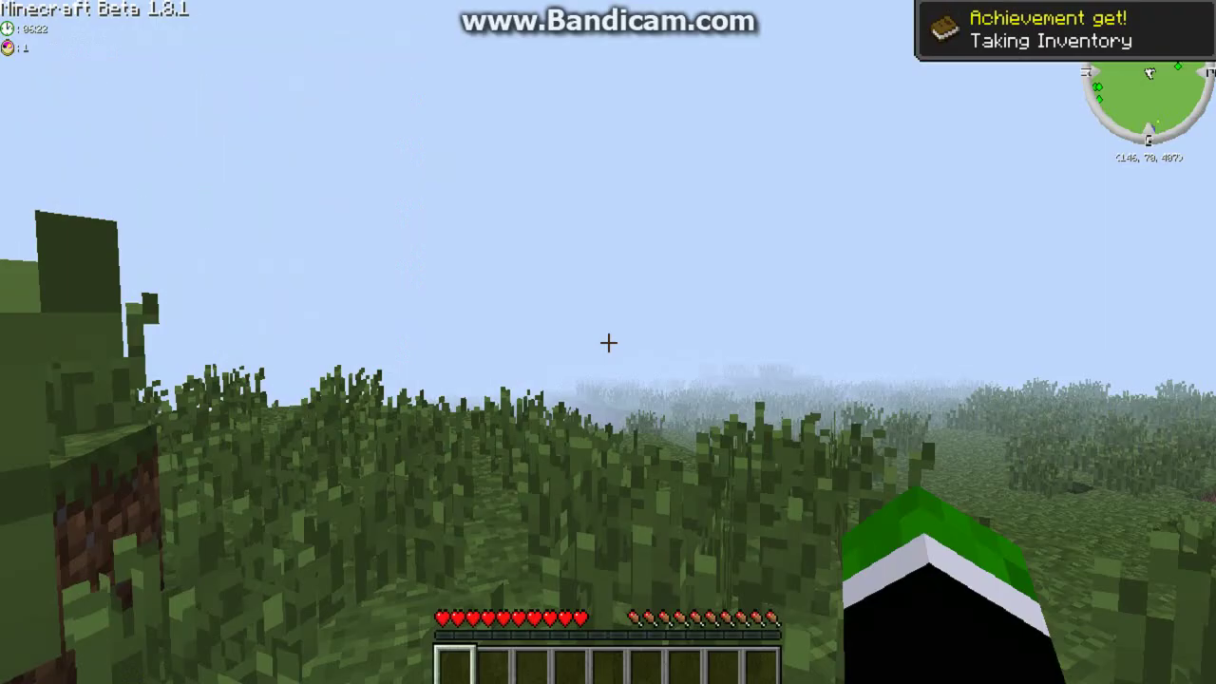
# - Check the inventory, and look through the TP Locations and X-Ray pages of CJB Mods
pyautogui.press('e')
pyautogui.press('e')
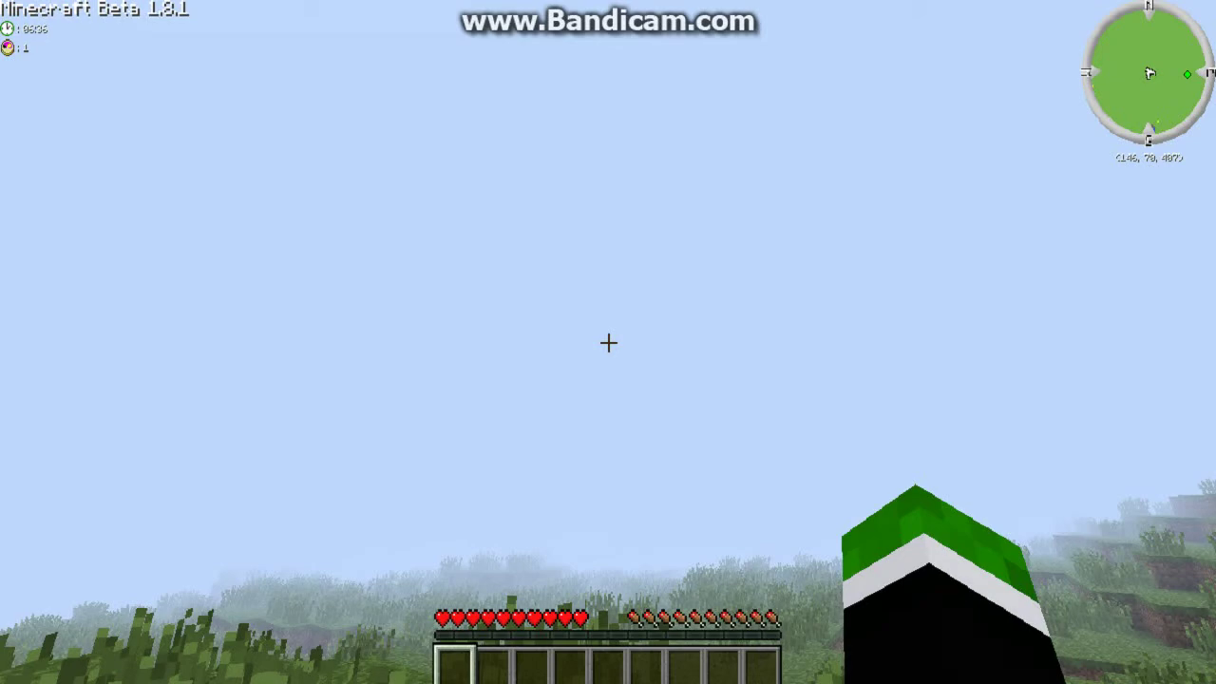
pyautogui.press('m')
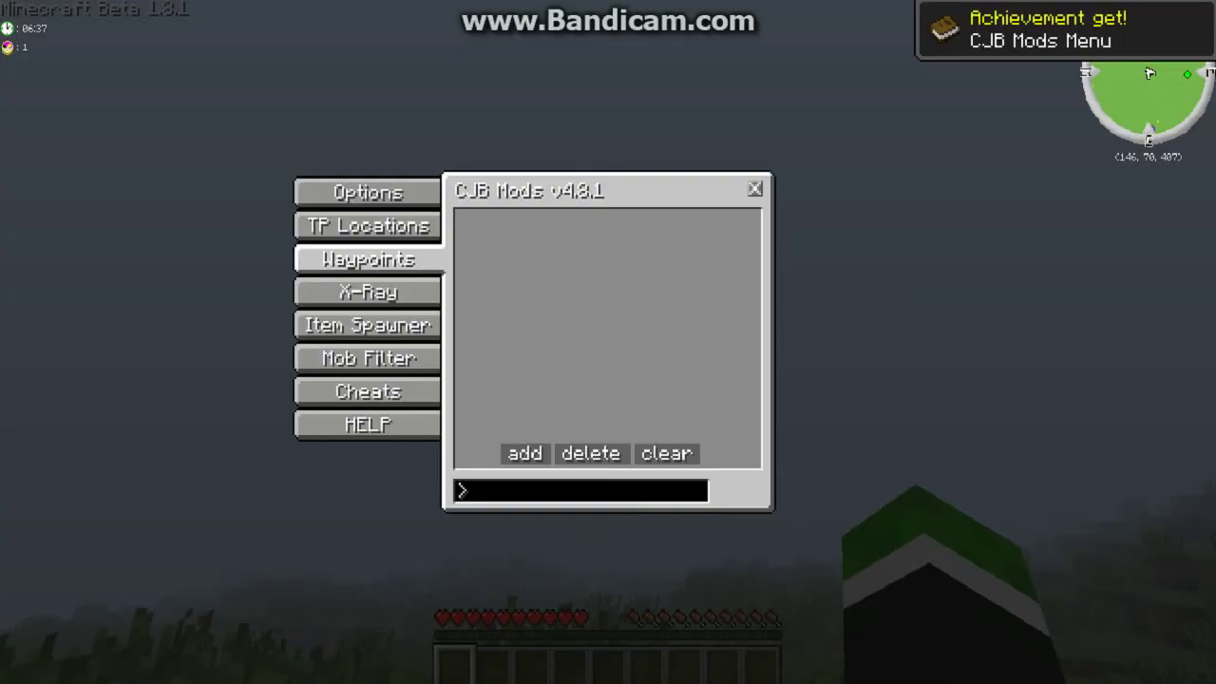
pyautogui.click(369, 226)
pyautogui.click(368, 292)
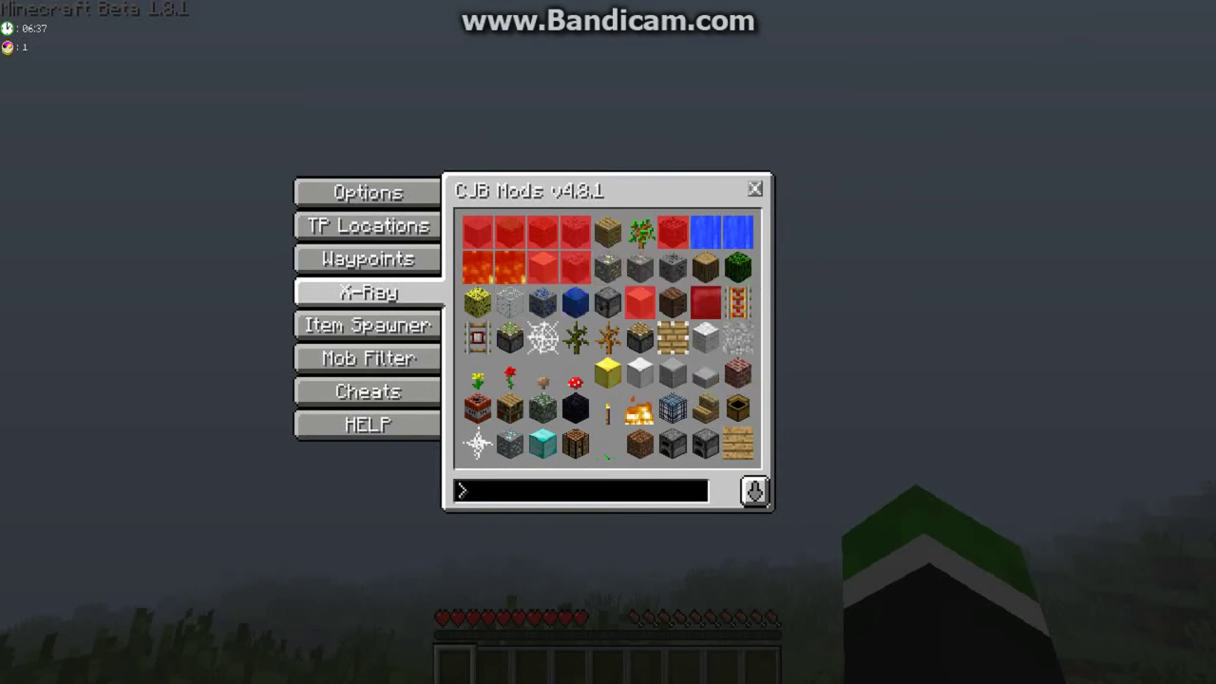
# - Spawn a Diamond Pickaxe with the CJB Item Spawner and return to the game
pyautogui.click(368, 325)
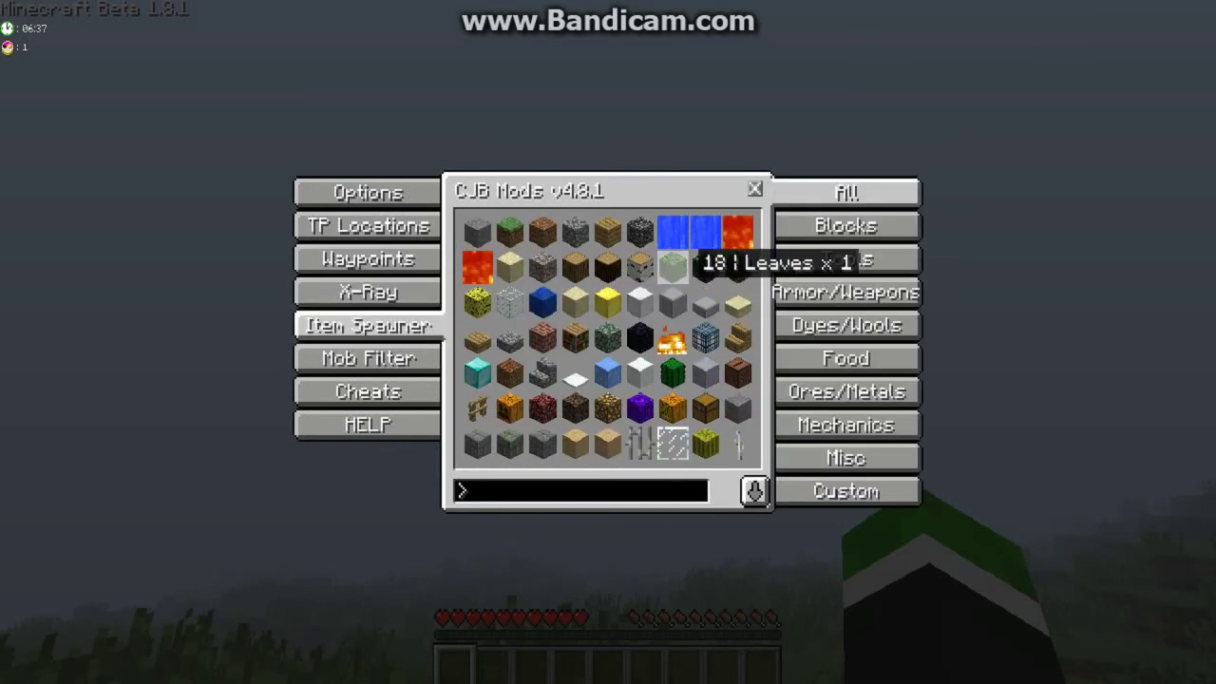
pyautogui.scroll(-5, 639, 373)
pyautogui.scroll(1, 652, 365)
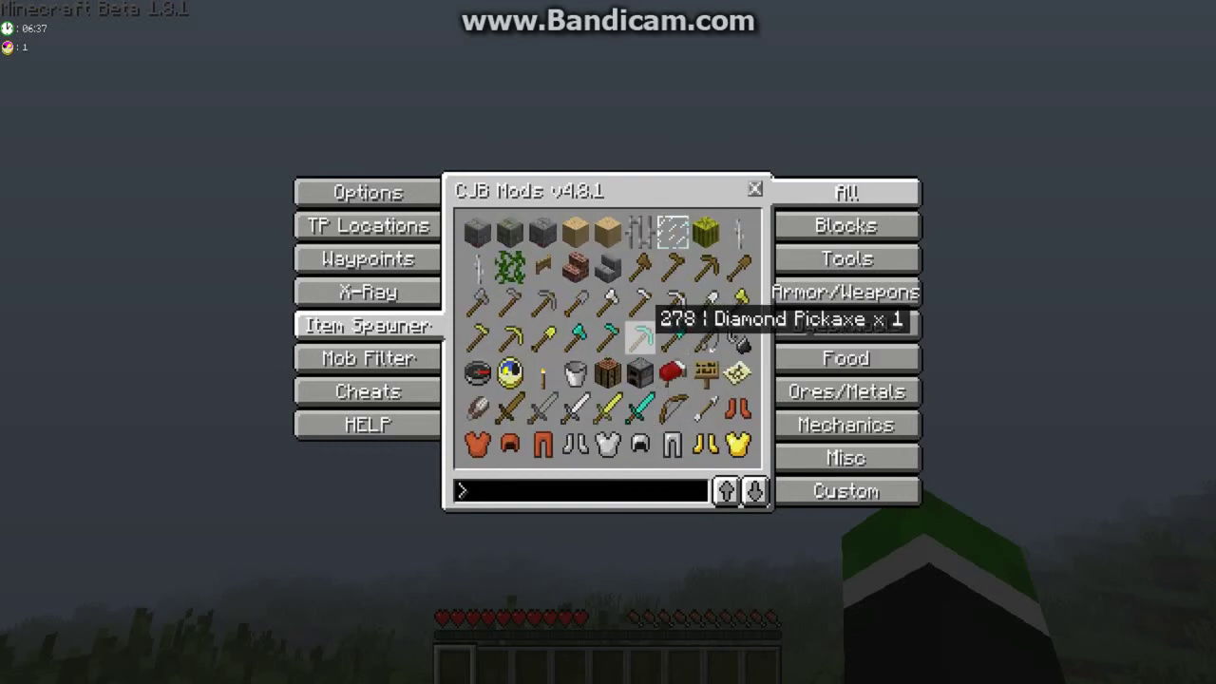
pyautogui.click(641, 334)
pyautogui.press('Escape')
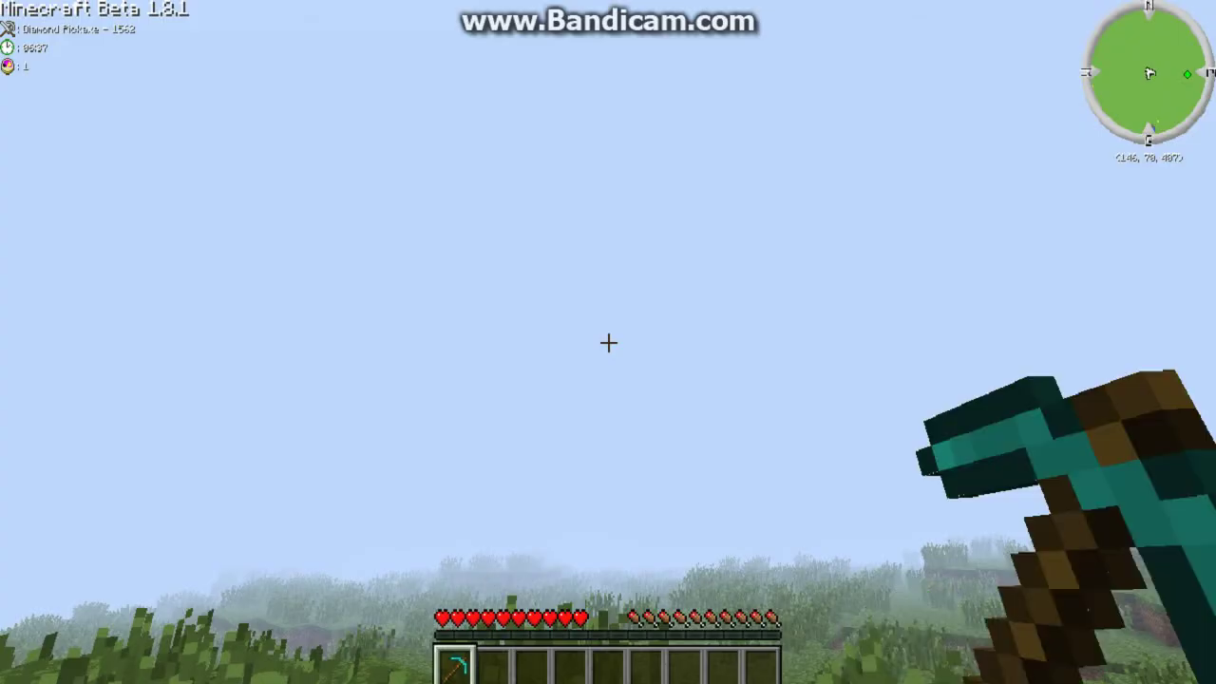
# - Dig a hole in the grass beside the dirt ledge with the Diamond Pickaxe, and walk on past it
pyautogui.press('w')
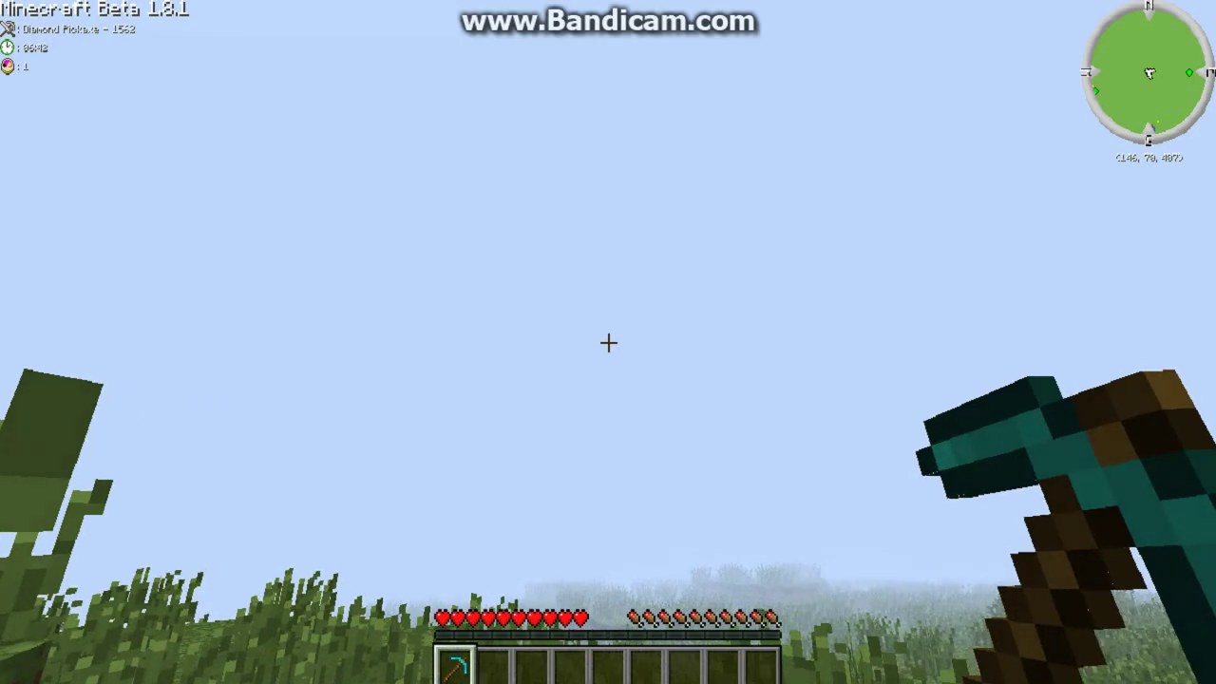
pyautogui.click(608, 342)
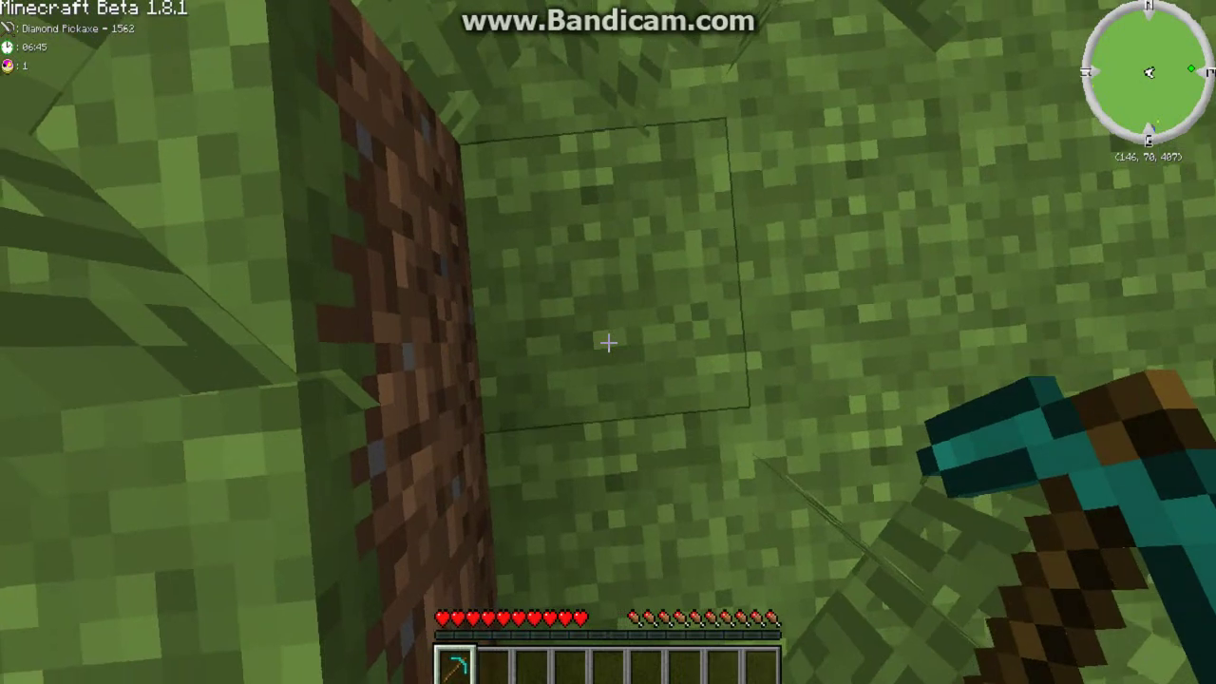
pyautogui.click(608, 342)
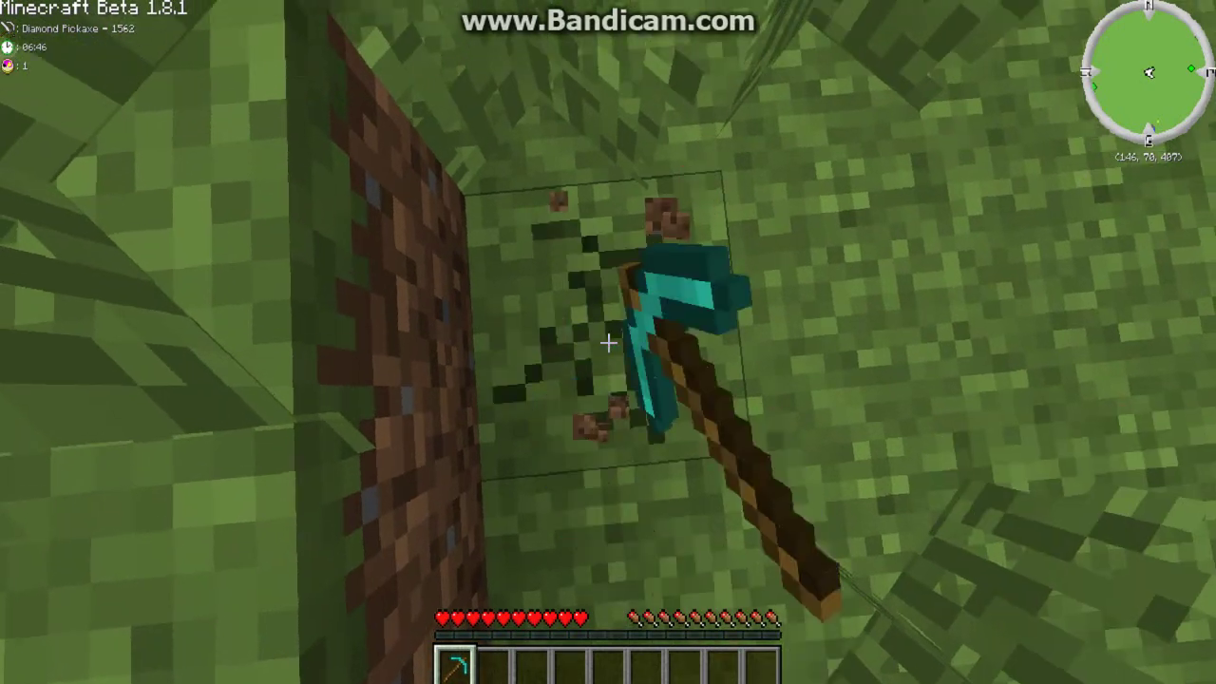
pyautogui.click(608, 342)
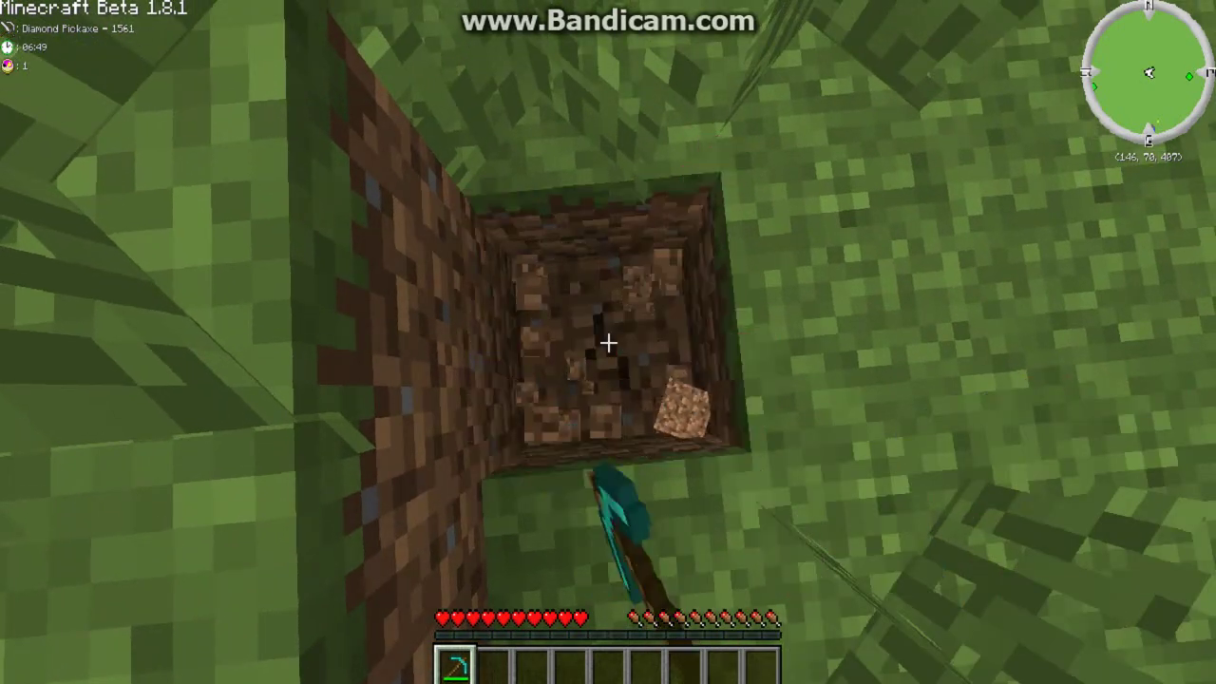
pyautogui.click(608, 342)
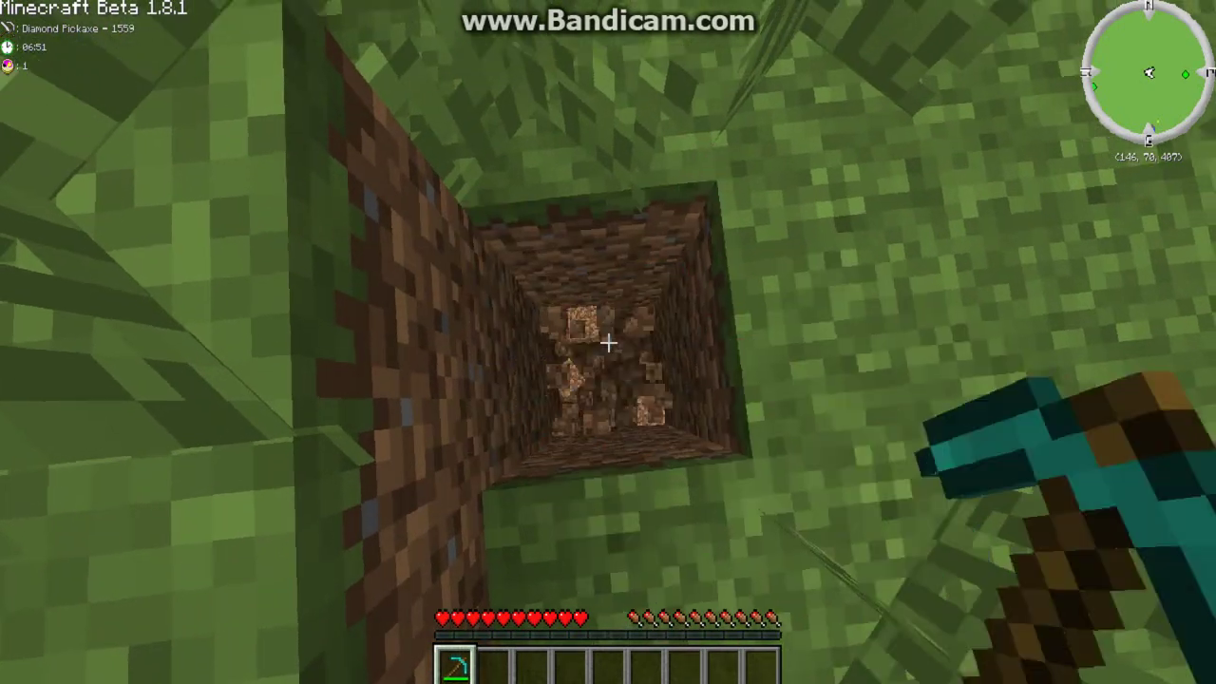
pyautogui.press('w')
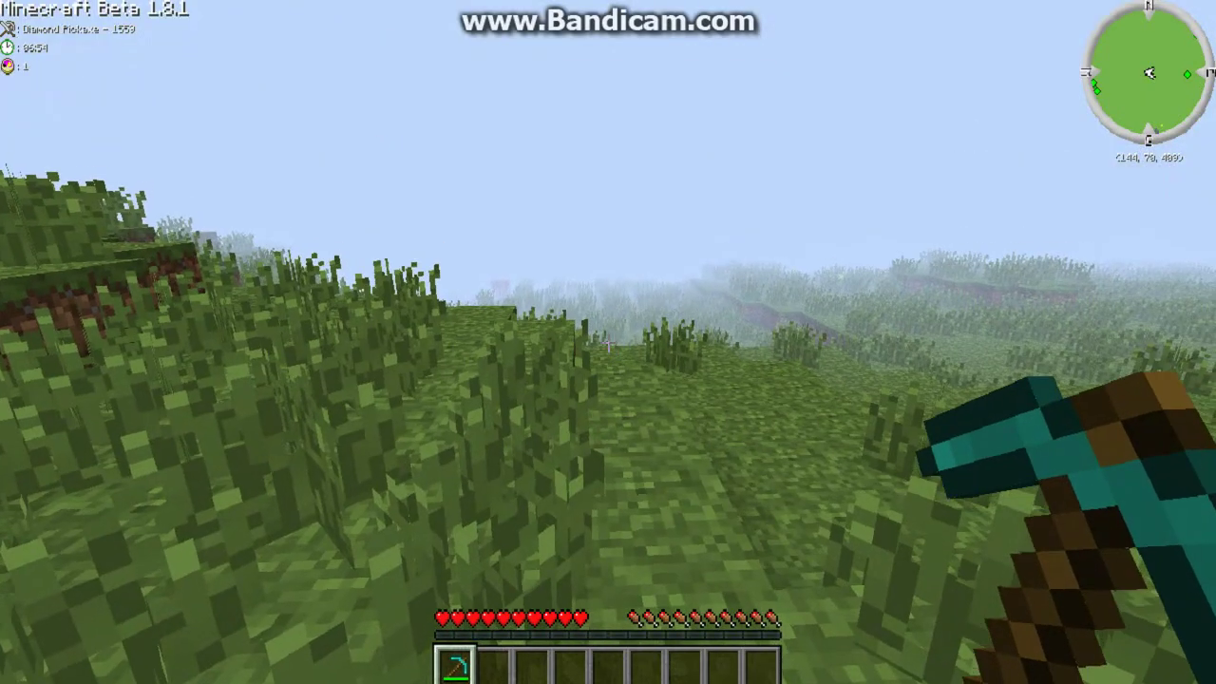
# - Review the CJB cheats for Fly, Weather, World and Player, and return to the game
pyautogui.press('m')
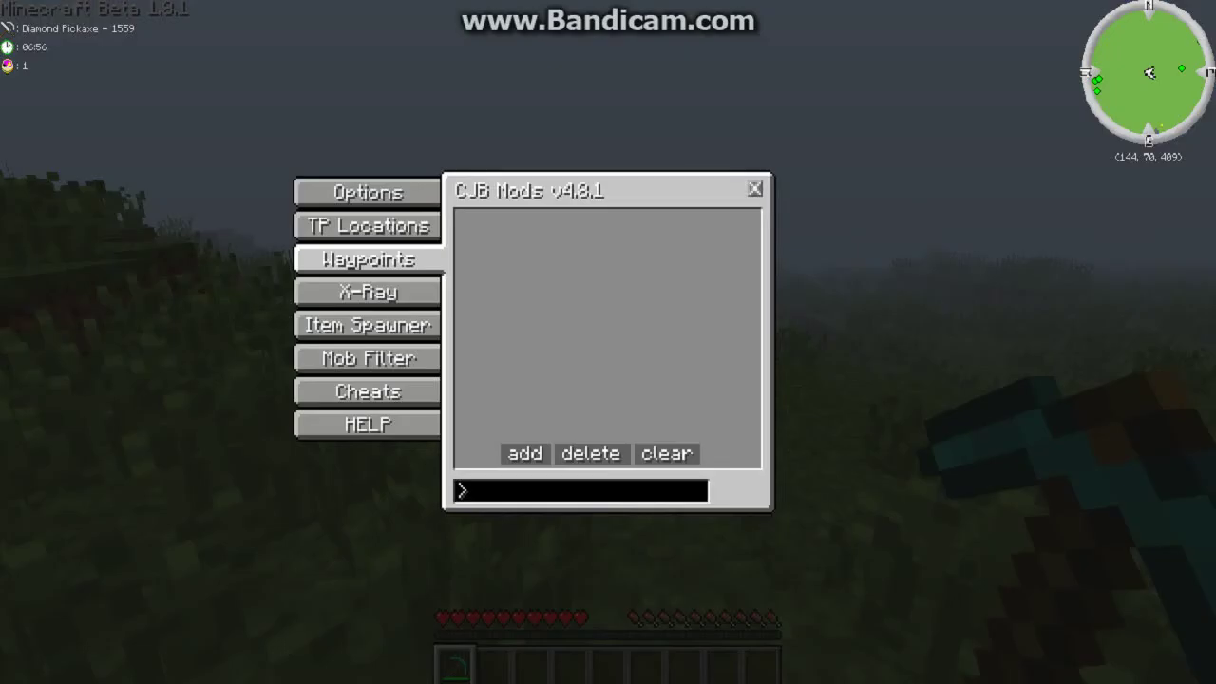
pyautogui.click(367, 392)
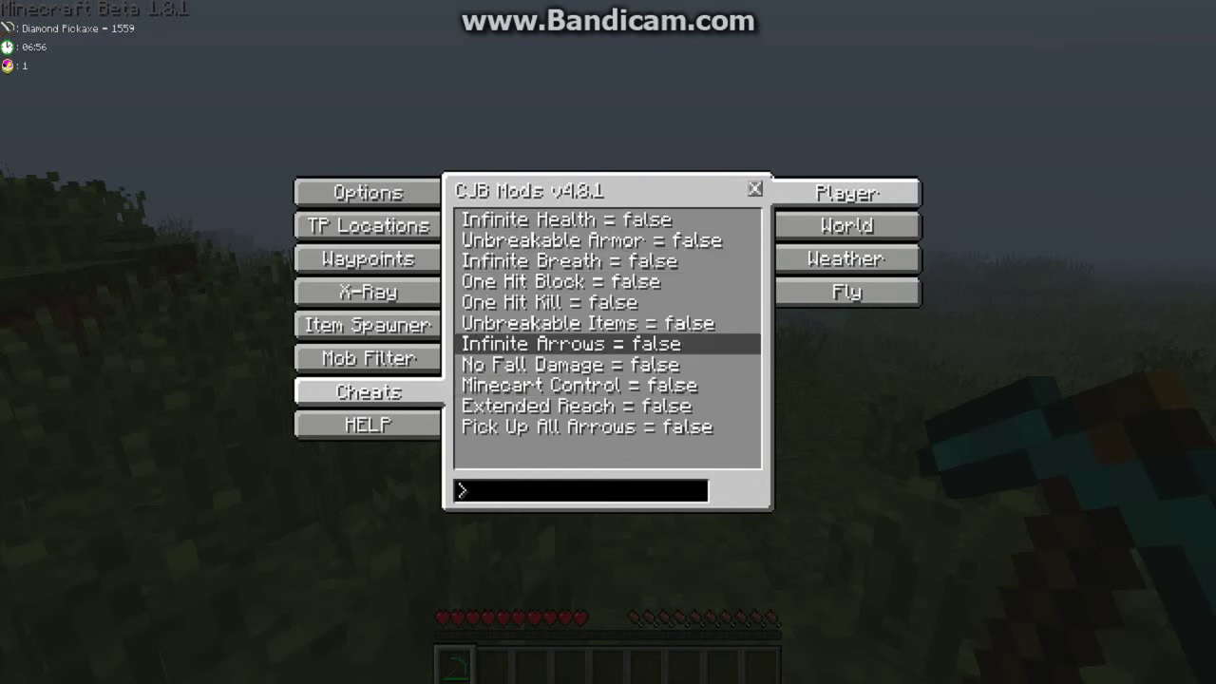
pyautogui.click(846, 292)
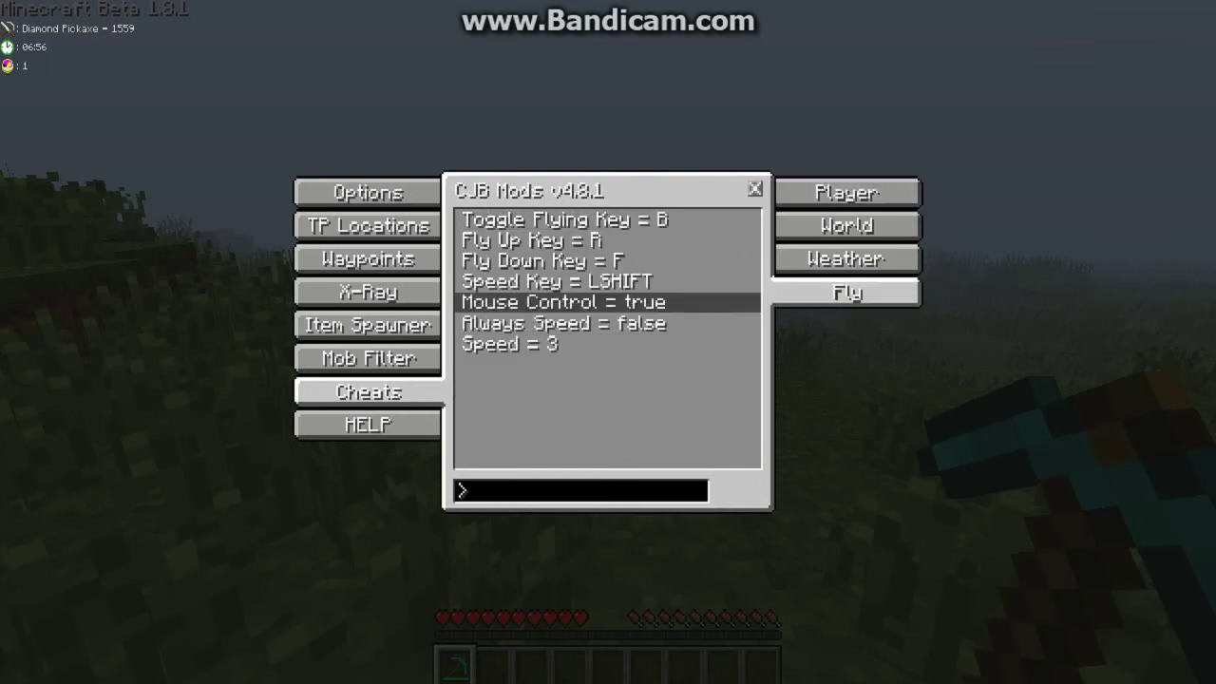
pyautogui.click(847, 259)
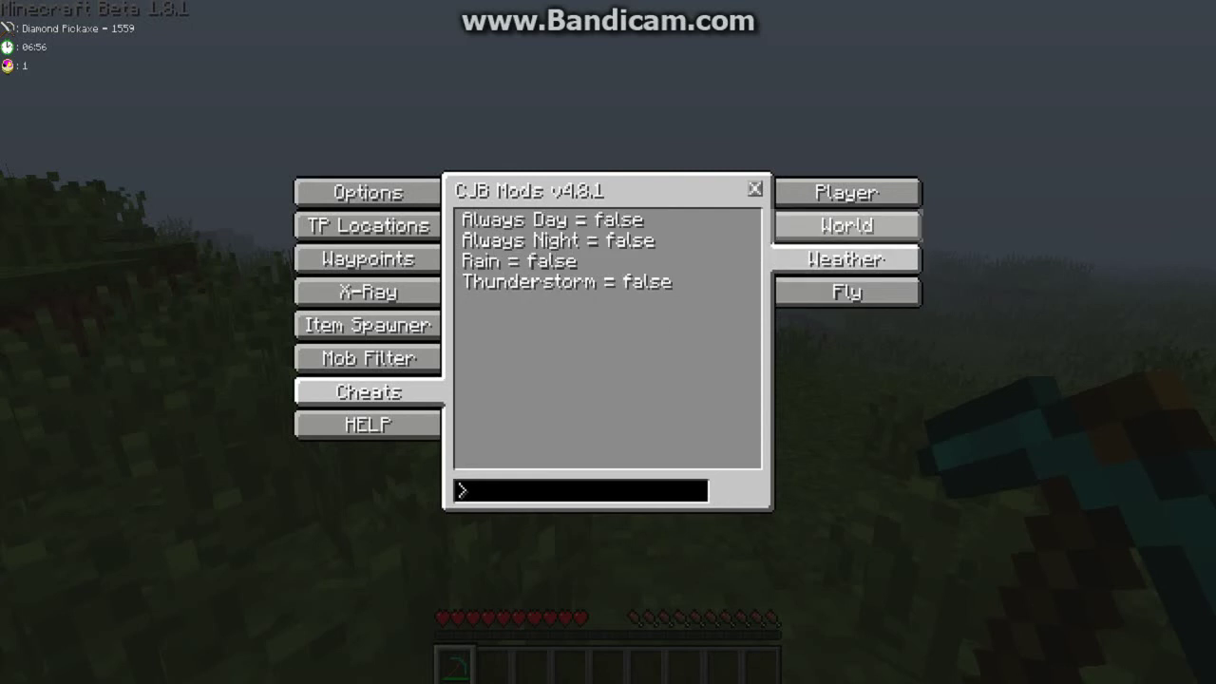
pyautogui.click(847, 225)
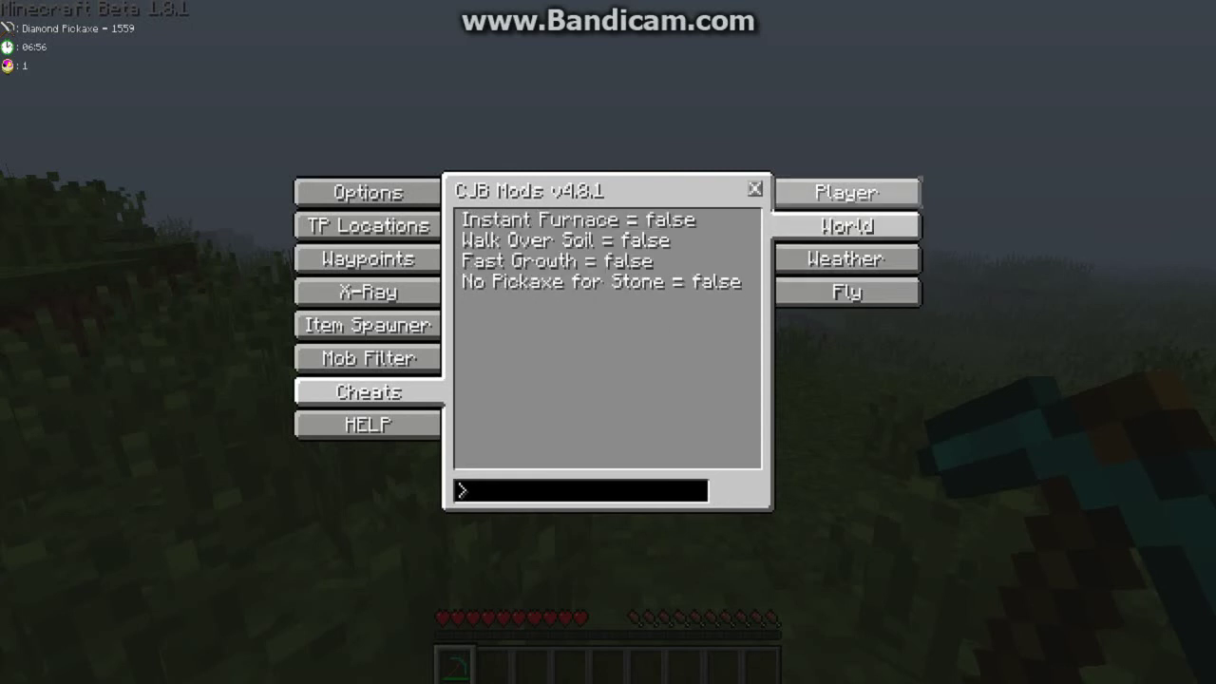
pyautogui.click(847, 193)
pyautogui.press('Escape')
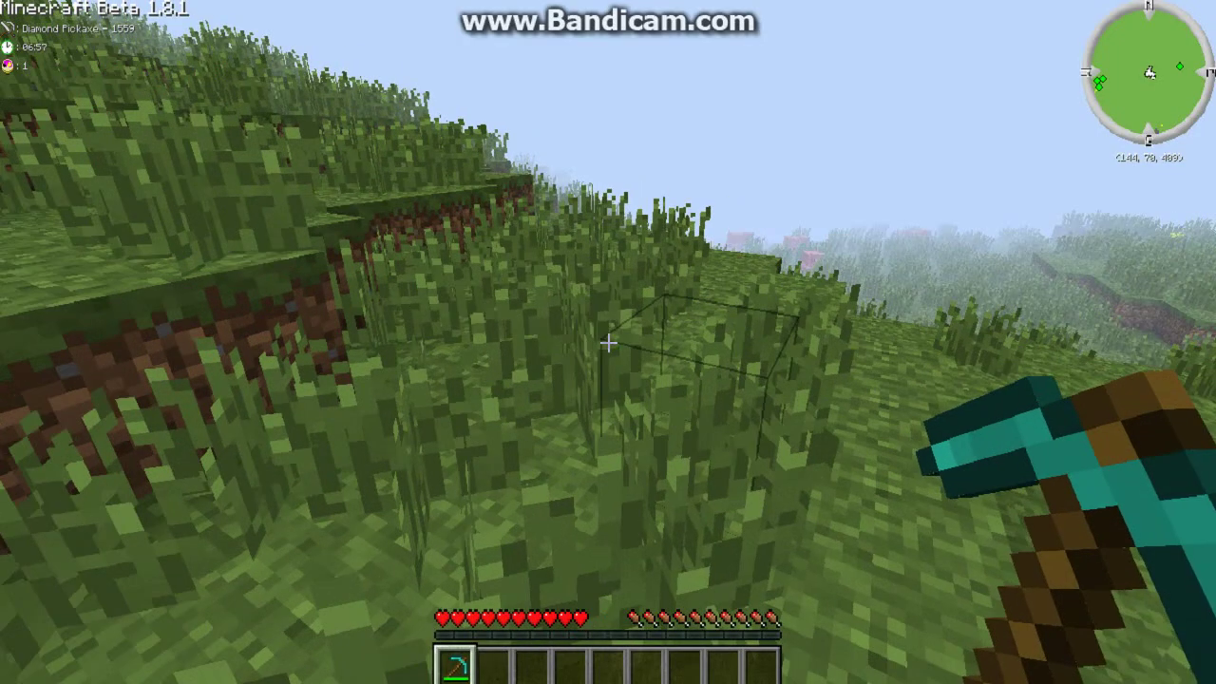
# - Review the CJB Mods options, including the X-Ray, Mobs and Items/Blocks settings, and return to the game
pyautogui.press('m')
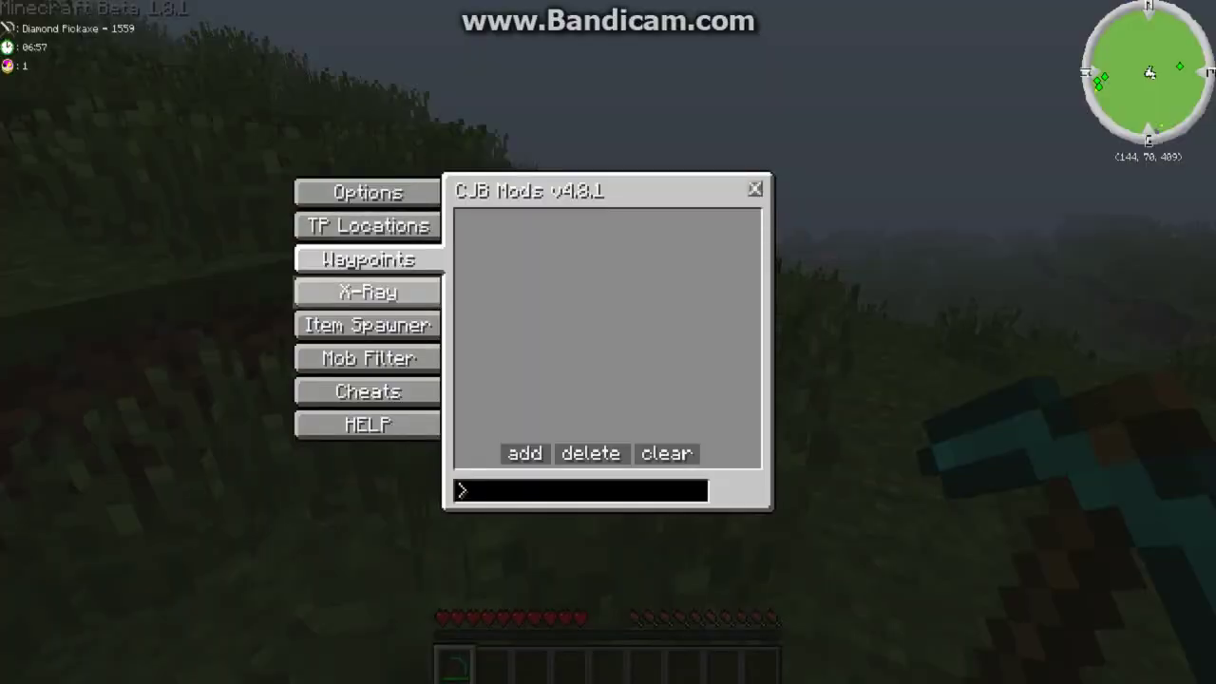
pyautogui.click(368, 325)
pyautogui.click(368, 225)
pyautogui.click(368, 192)
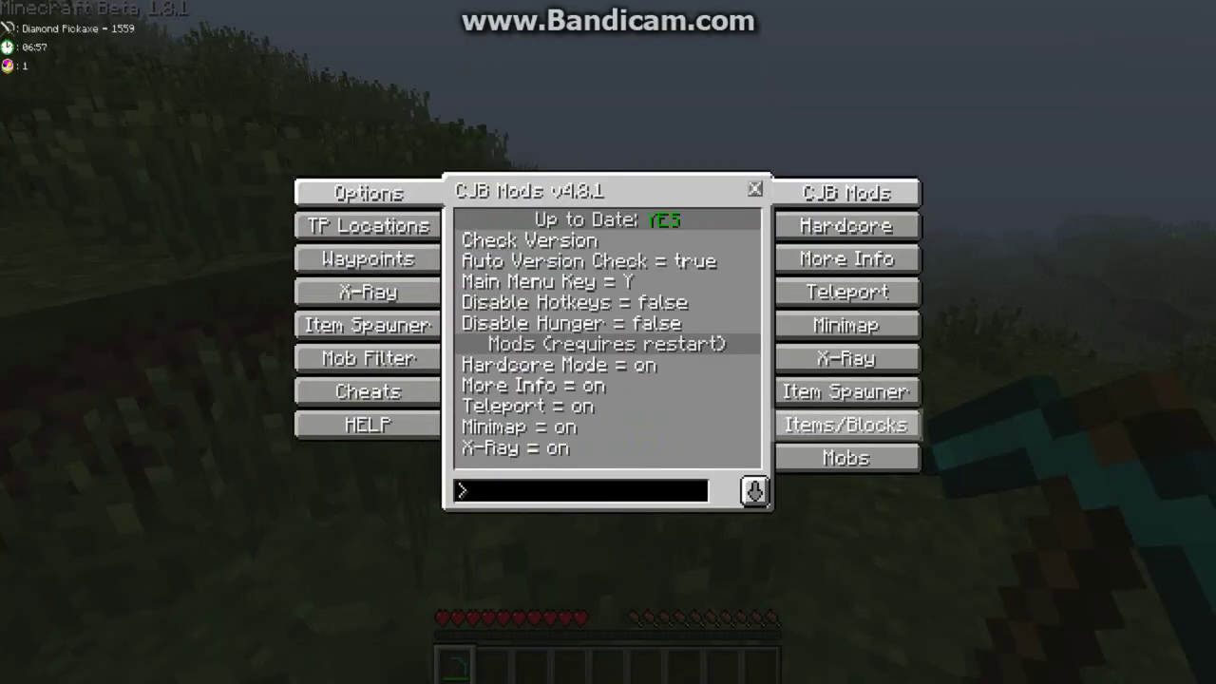
pyautogui.click(847, 425)
pyautogui.click(847, 359)
pyautogui.click(847, 458)
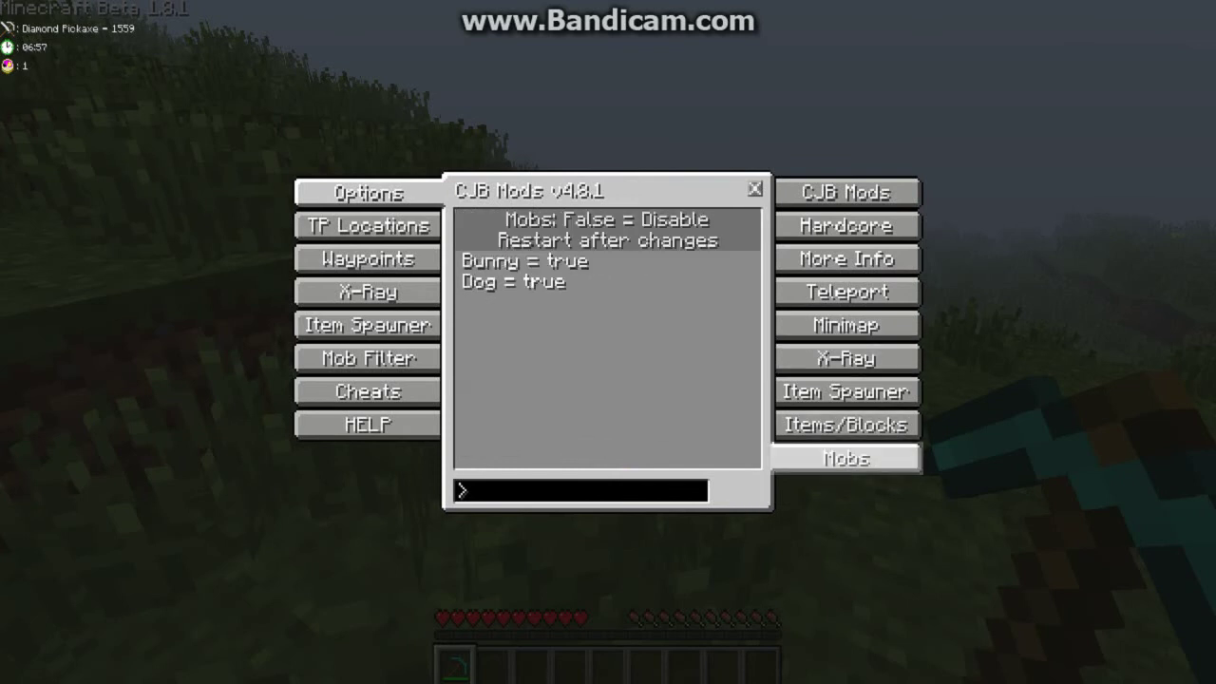
pyautogui.click(846, 425)
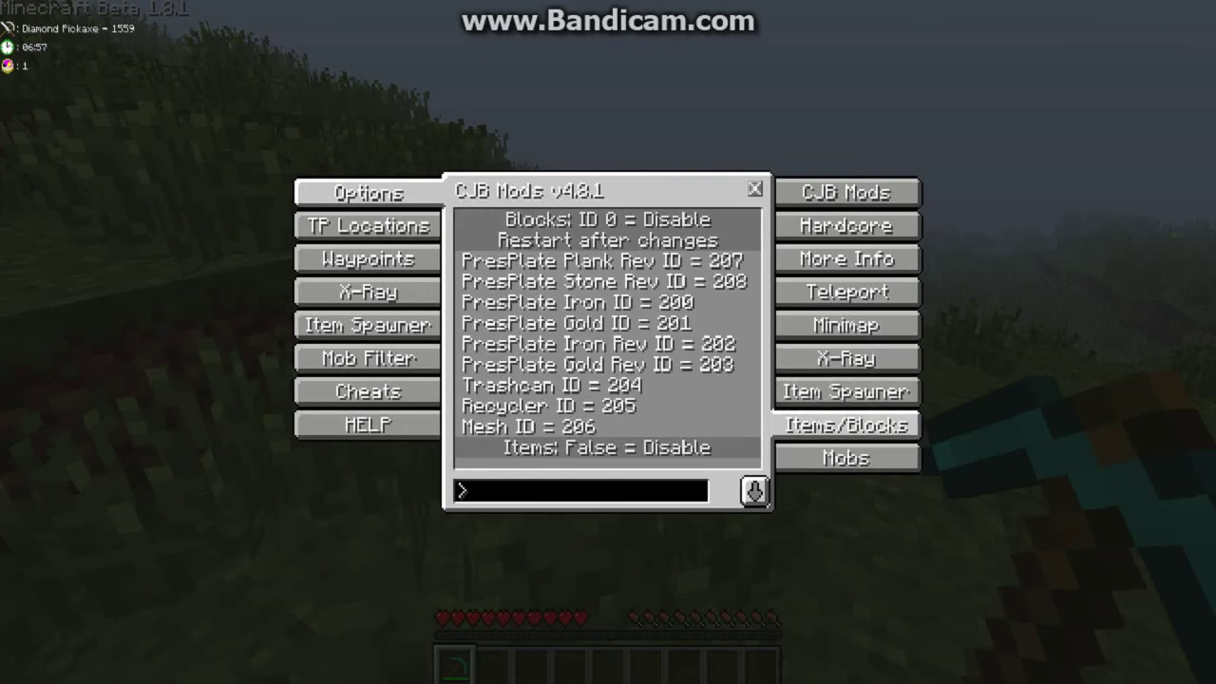
pyautogui.press('Escape')
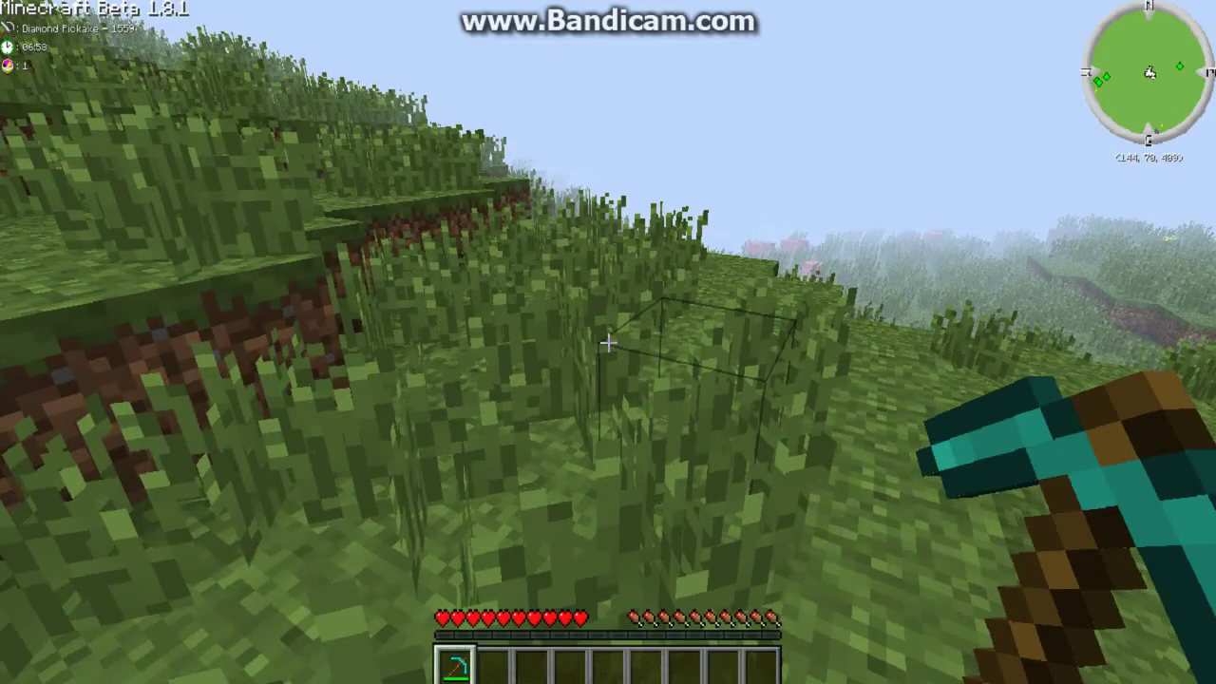
# - Quit the test world to the title screen, leave full-screen mode and close Minecraft
pyautogui.click(608, 342)
pyautogui.click(608, 342)
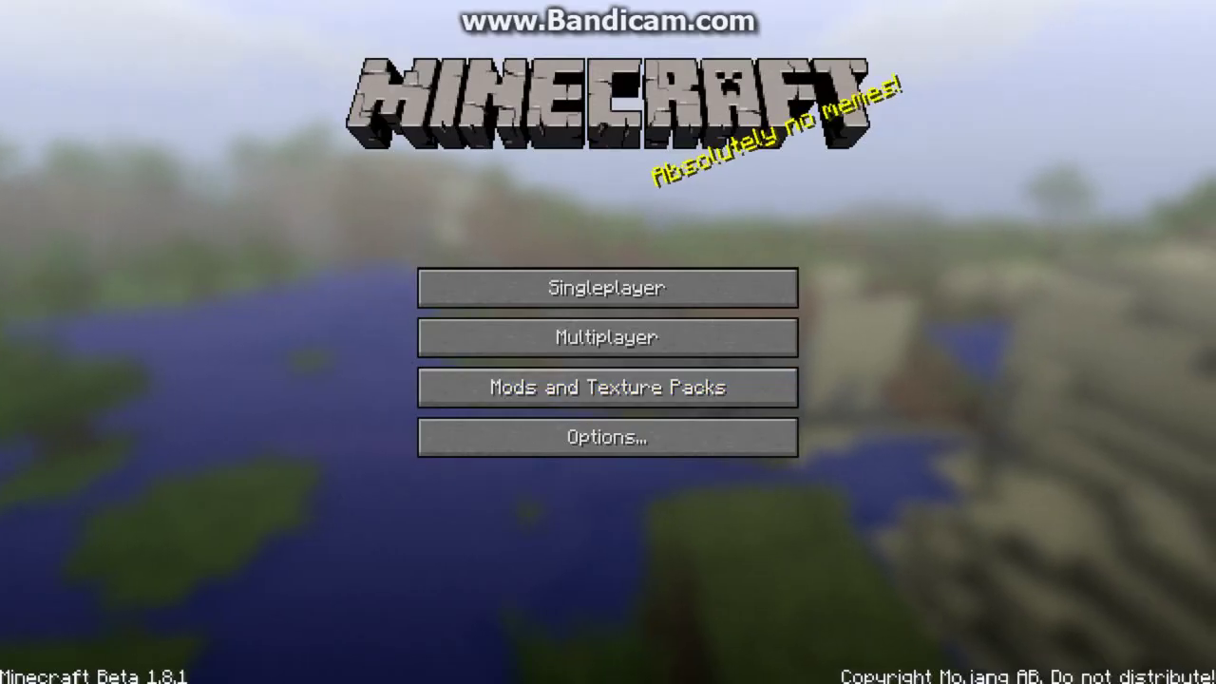
pyautogui.press('F11')
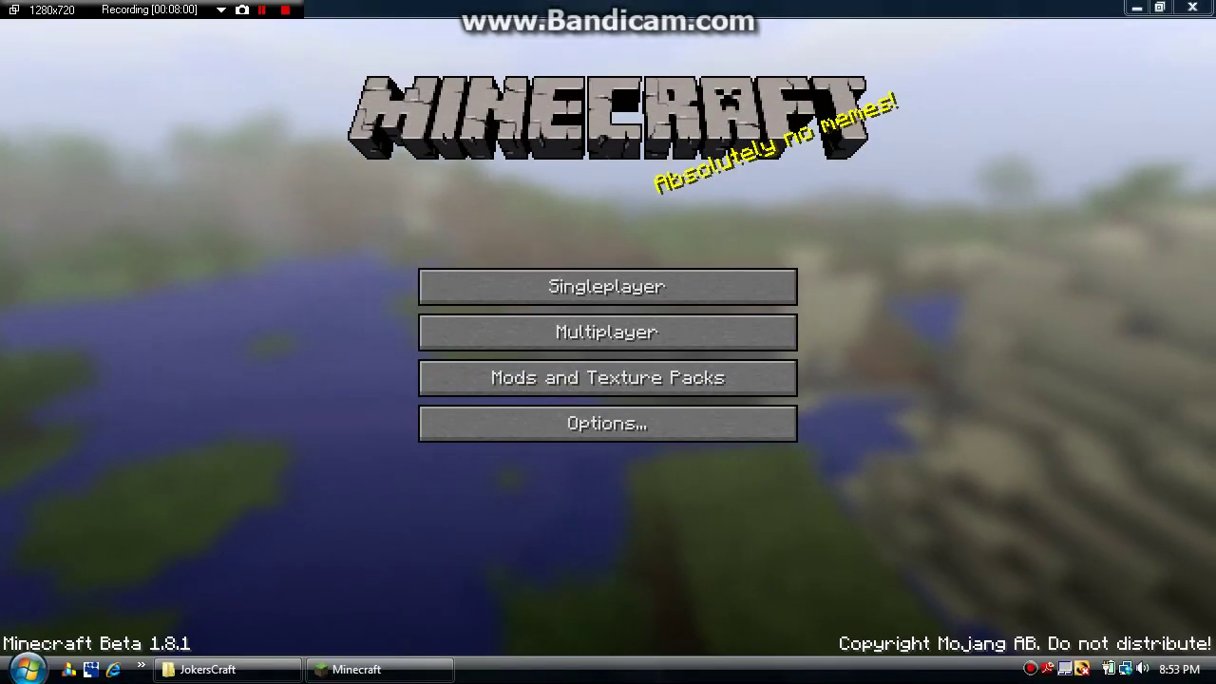
pyautogui.click(1193, 8)
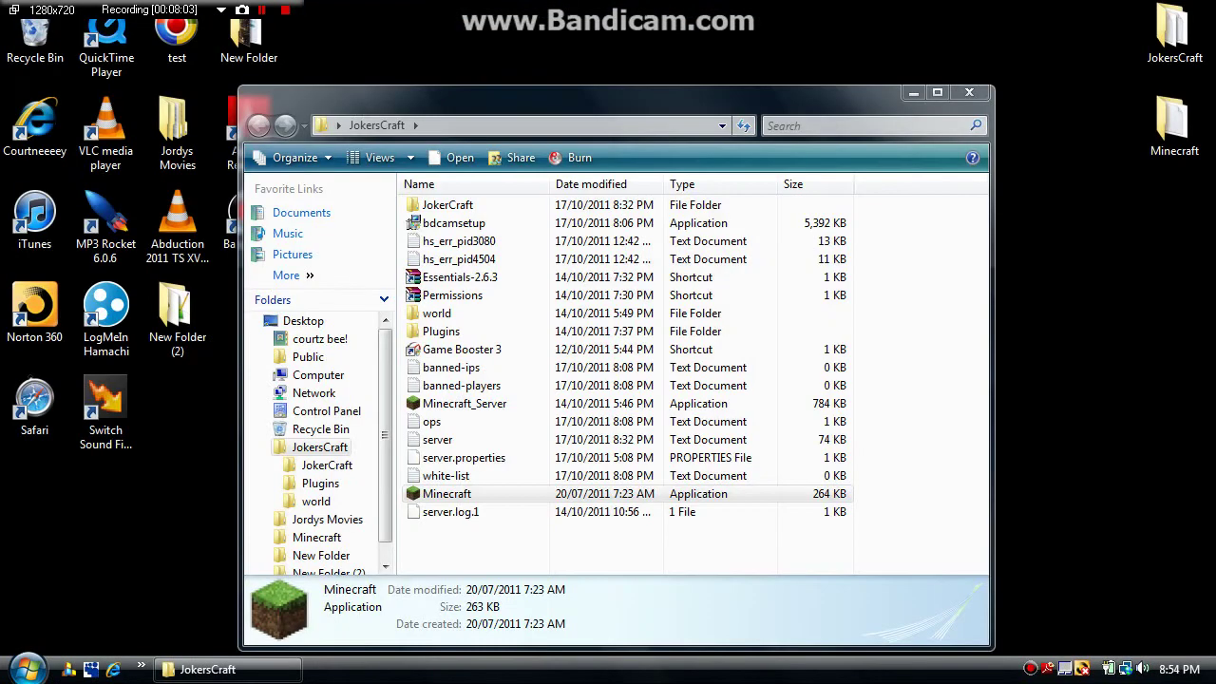
# - Close the JokersCraft folder window to leave the desktop clear
pyautogui.click(969, 92)
pyautogui.moveTo(989, 44); pyautogui.dragTo(410, 485)
pyautogui.moveTo(376, 537); pyautogui.dragTo(706, 267)
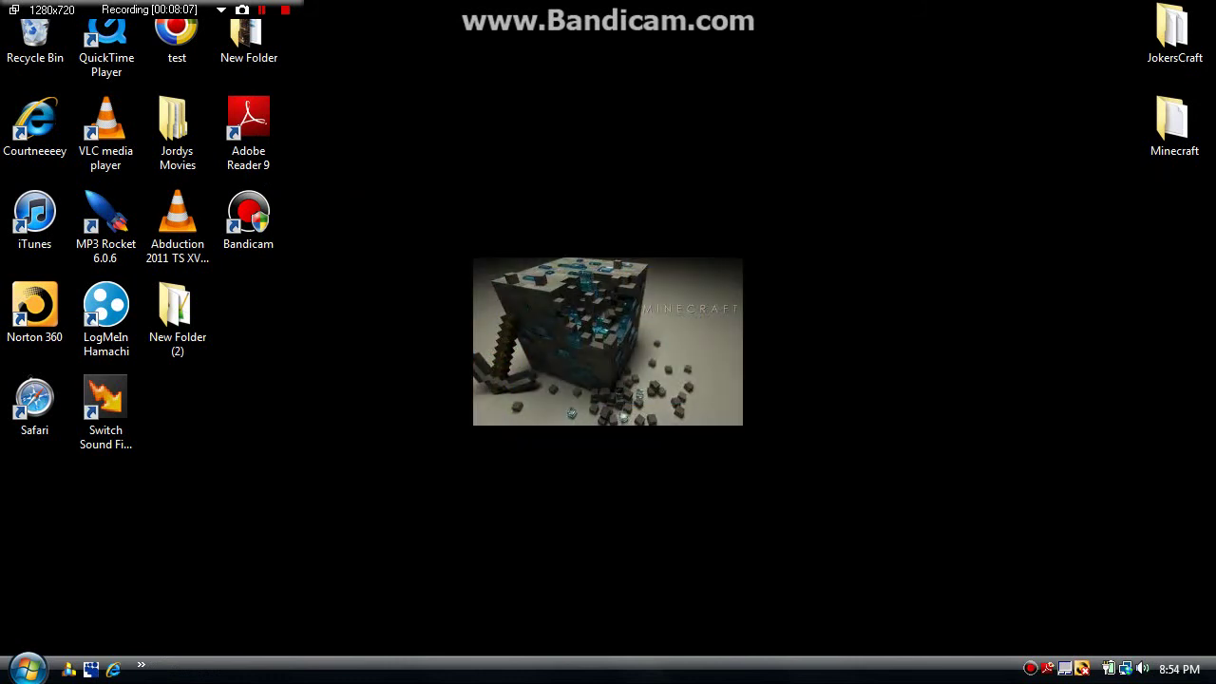